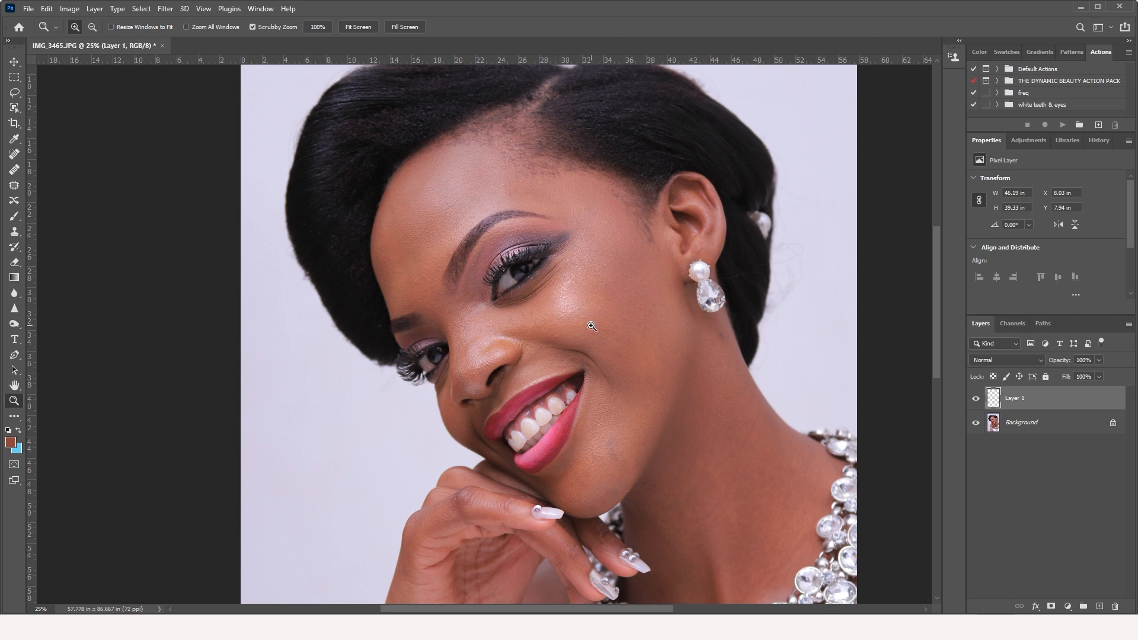
Merge Layer 1 down into the Background layer.
click(563, 309)
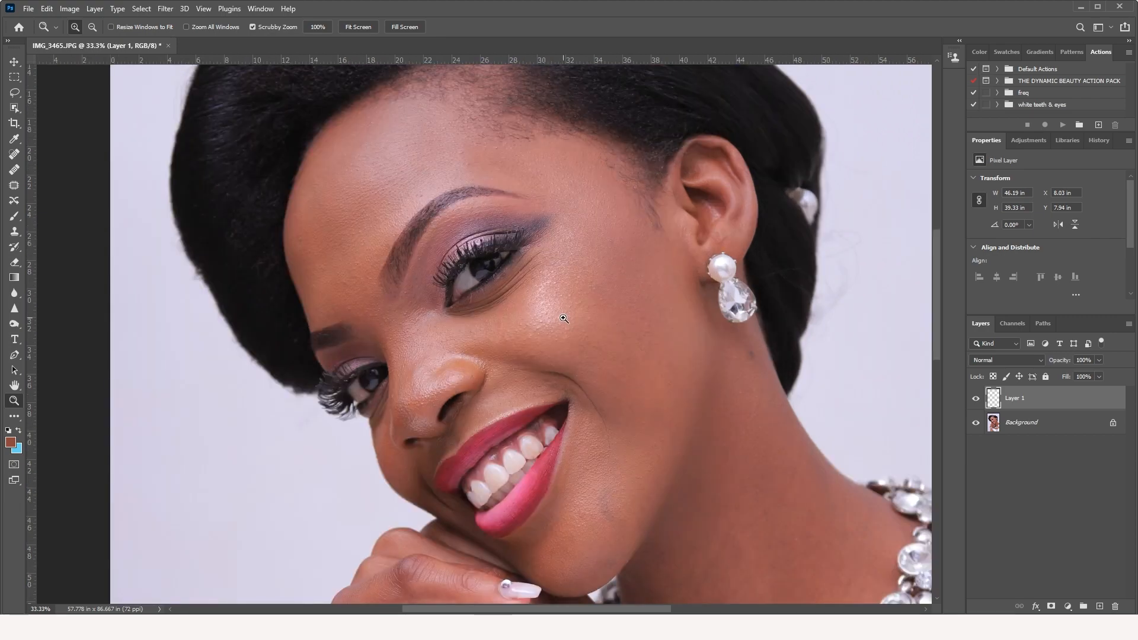
click(563, 319)
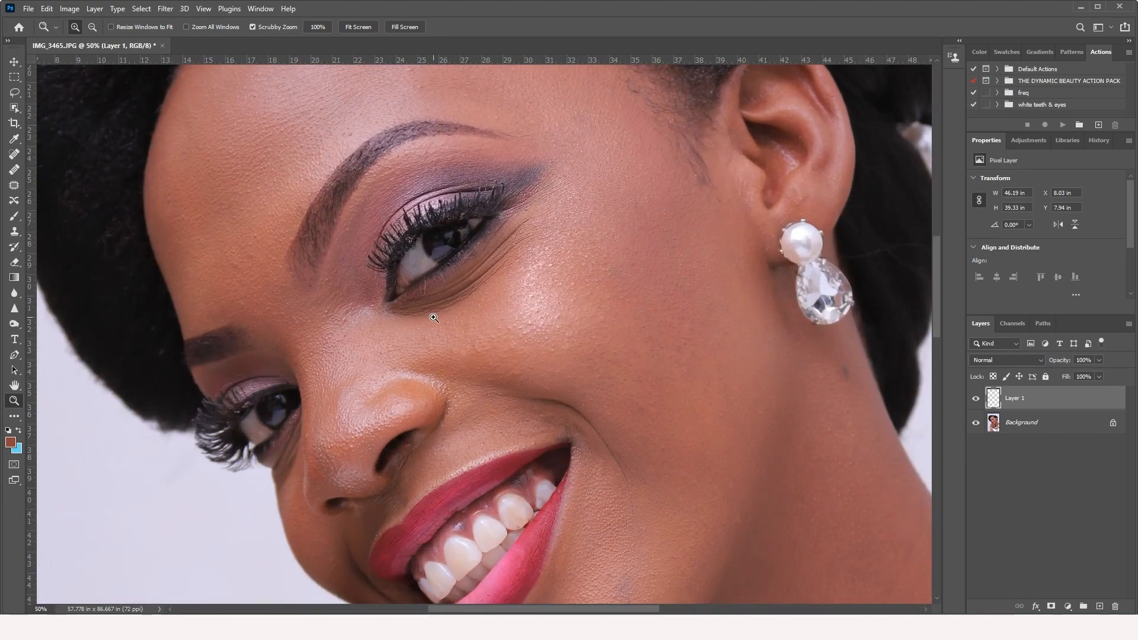
click(434, 317)
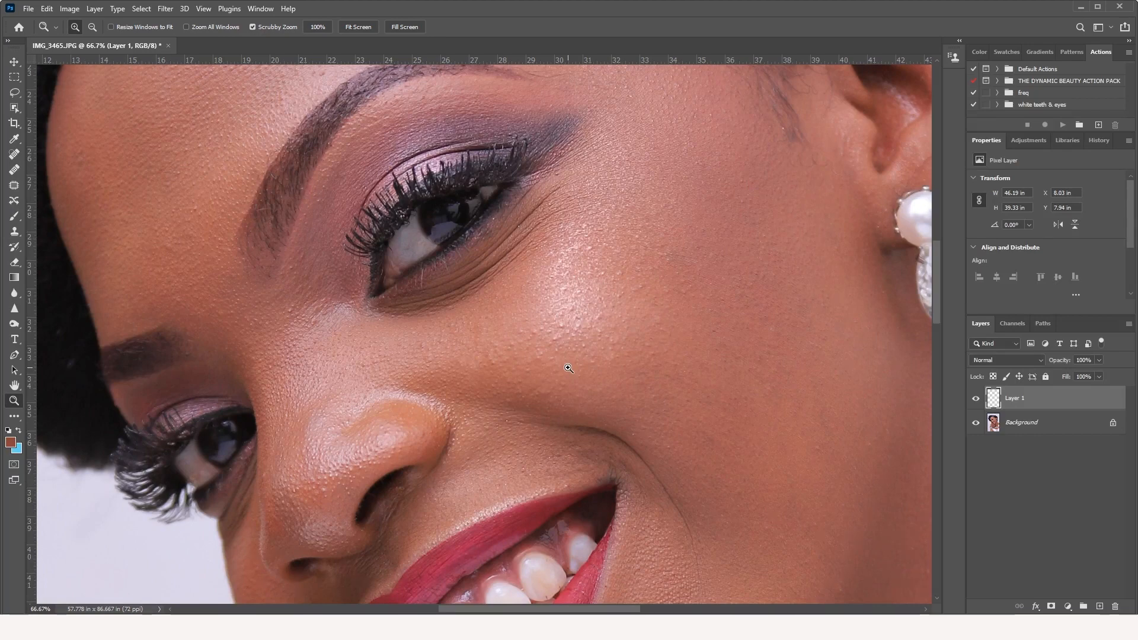
key(ctrl+e)
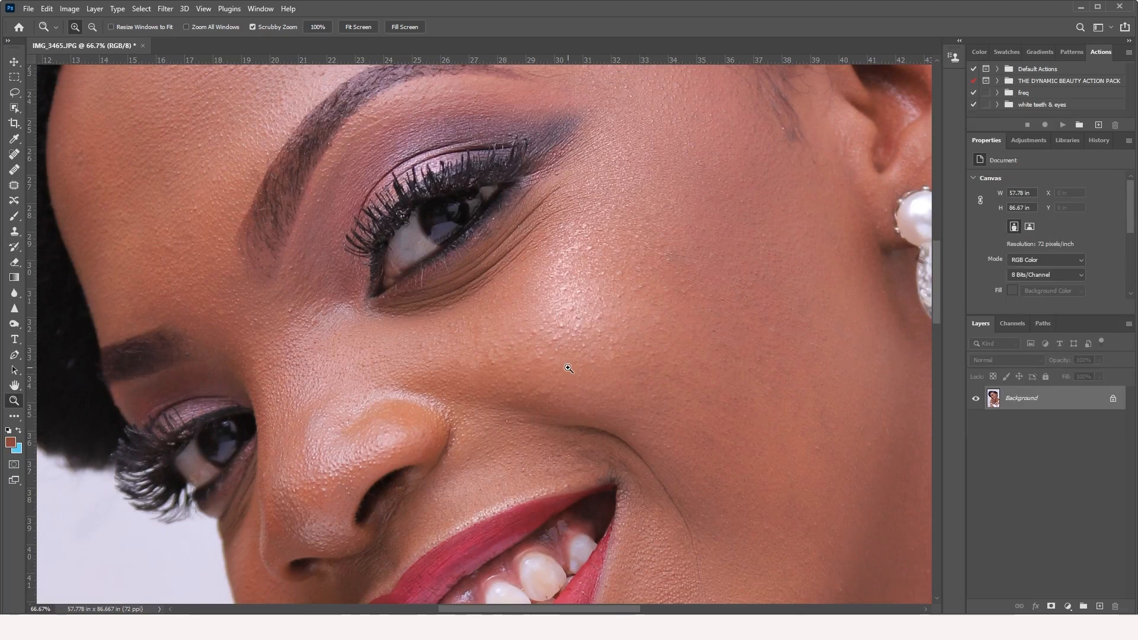
alt+click(568, 368)
alt+click(569, 369)
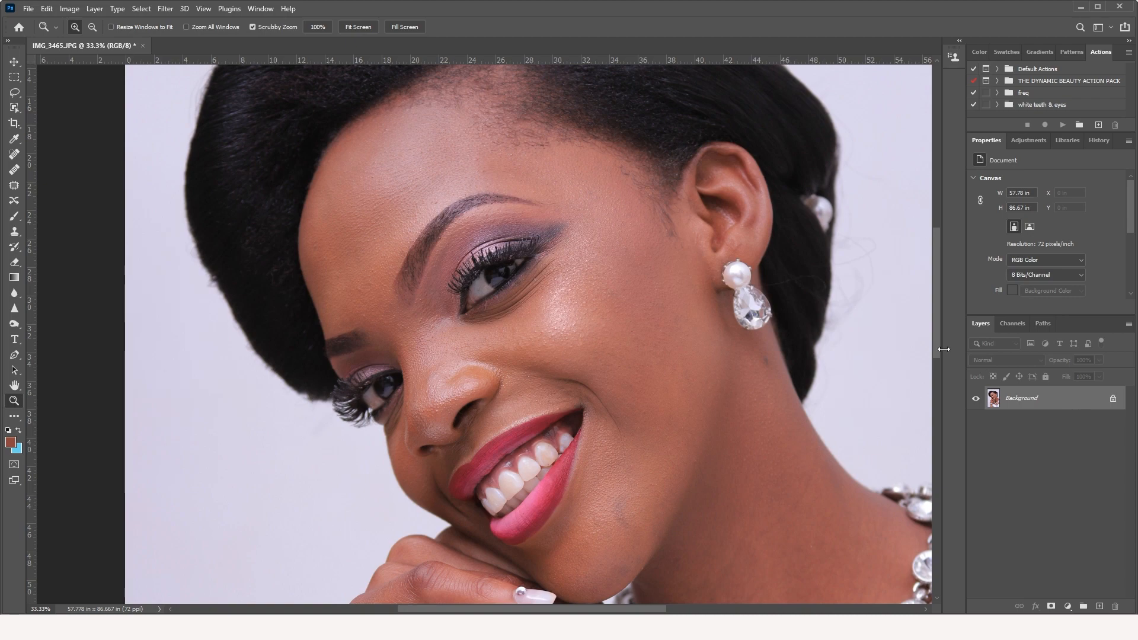
Duplicate the Background layer twice.
click(589, 223)
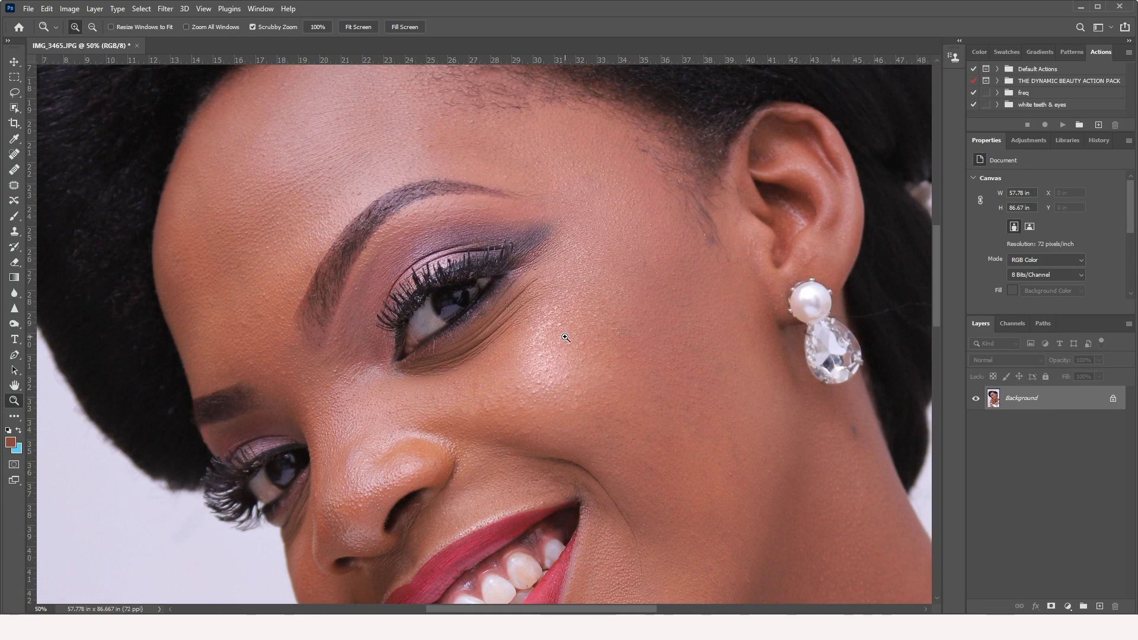
click(538, 265)
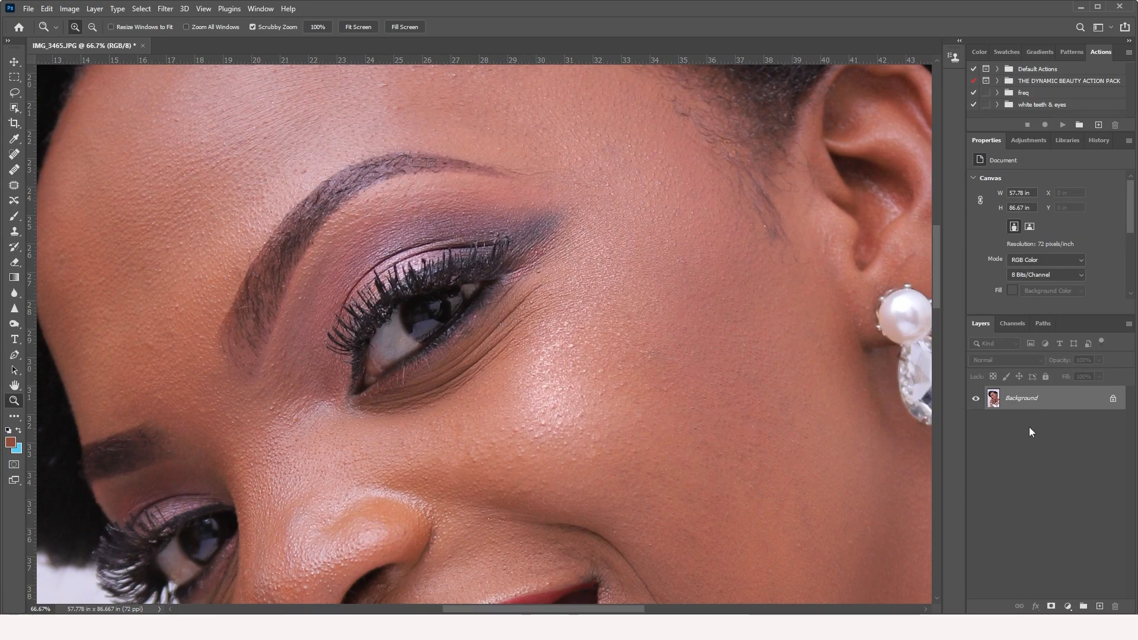
drag(1070, 408, 1103, 598)
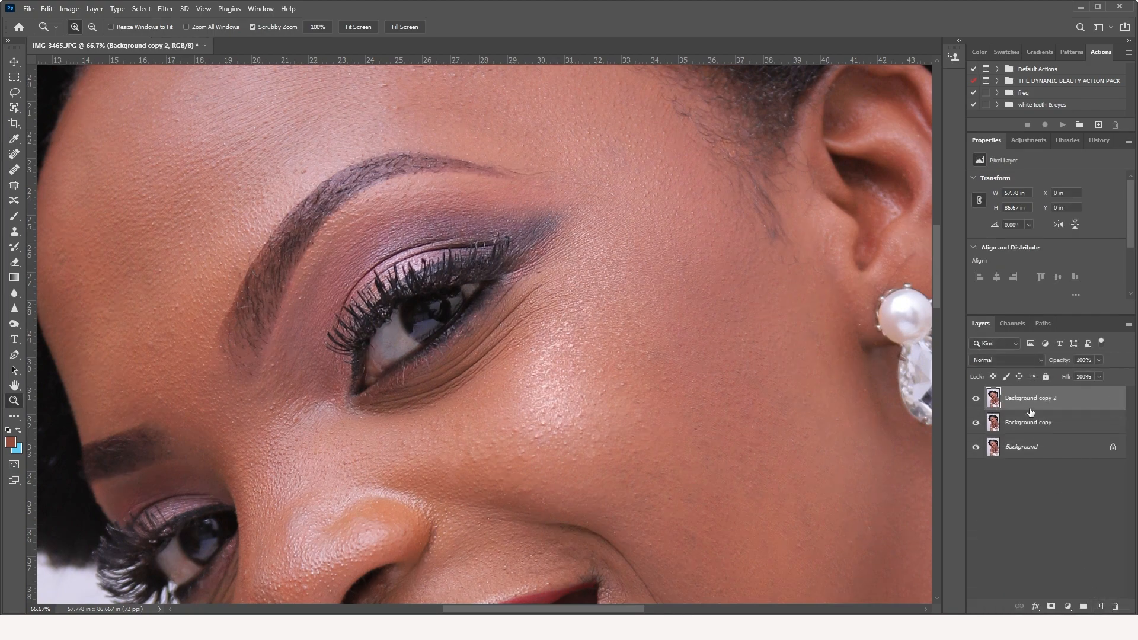
Rename the lower duplicate layer as colors and the upper duplicate as textures.
double_click(1026, 423)
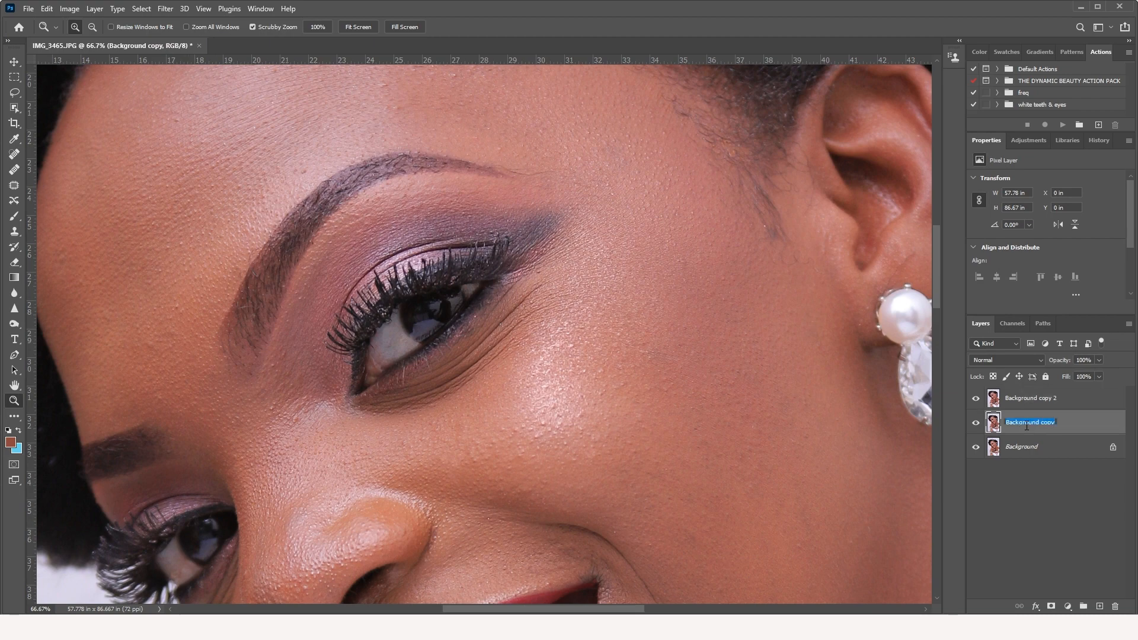
text(colors)
click(1025, 400)
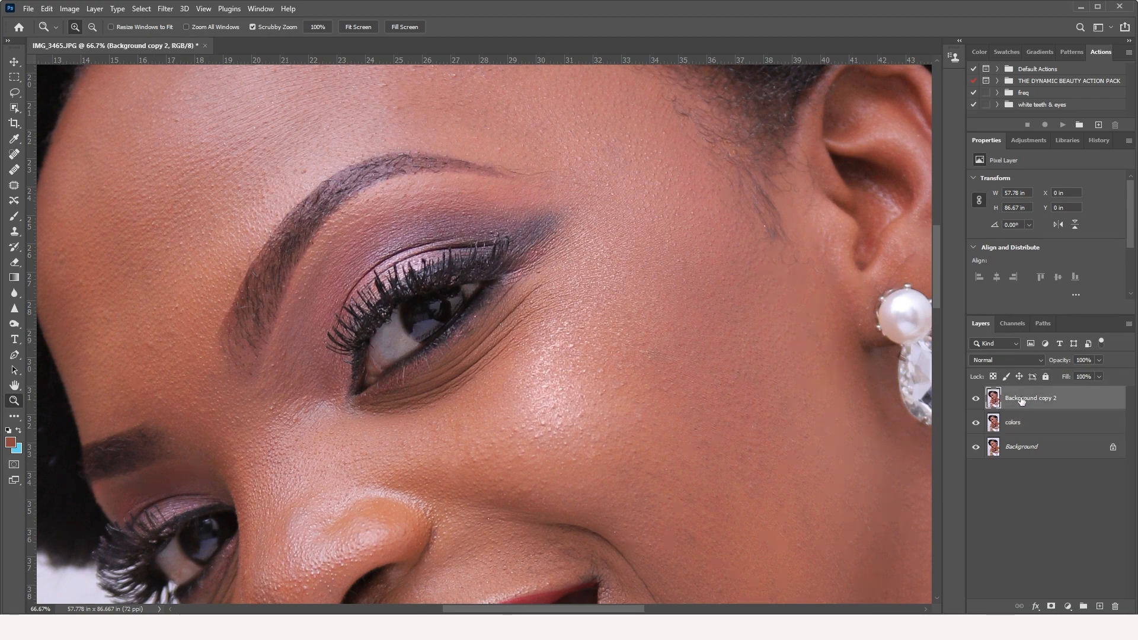
double_click(1022, 398)
text(tex)
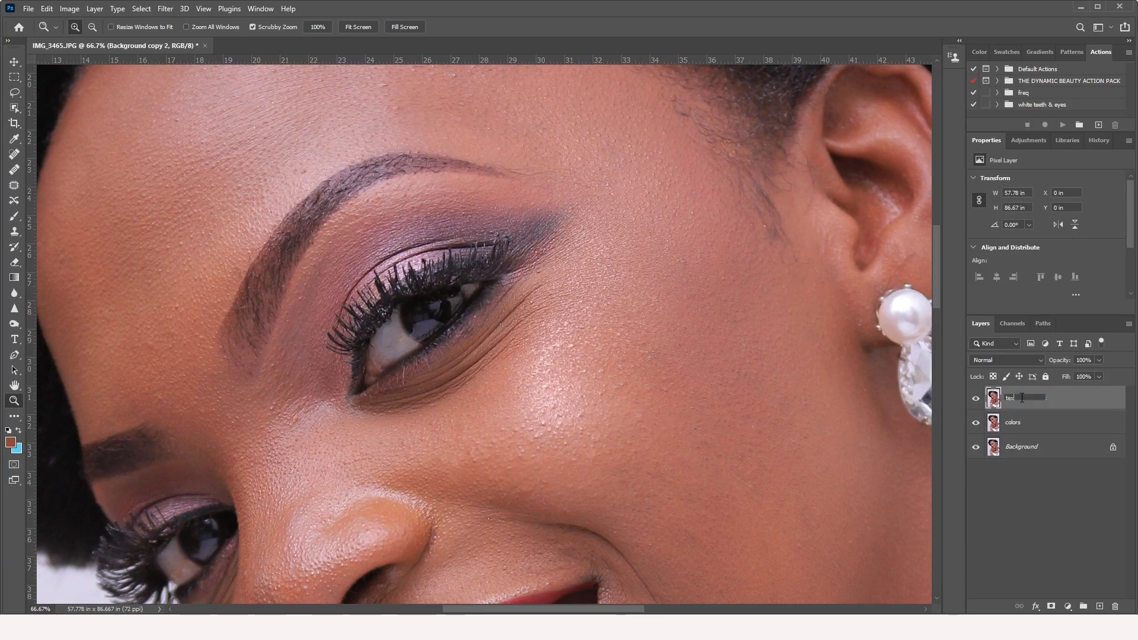
text(tures)
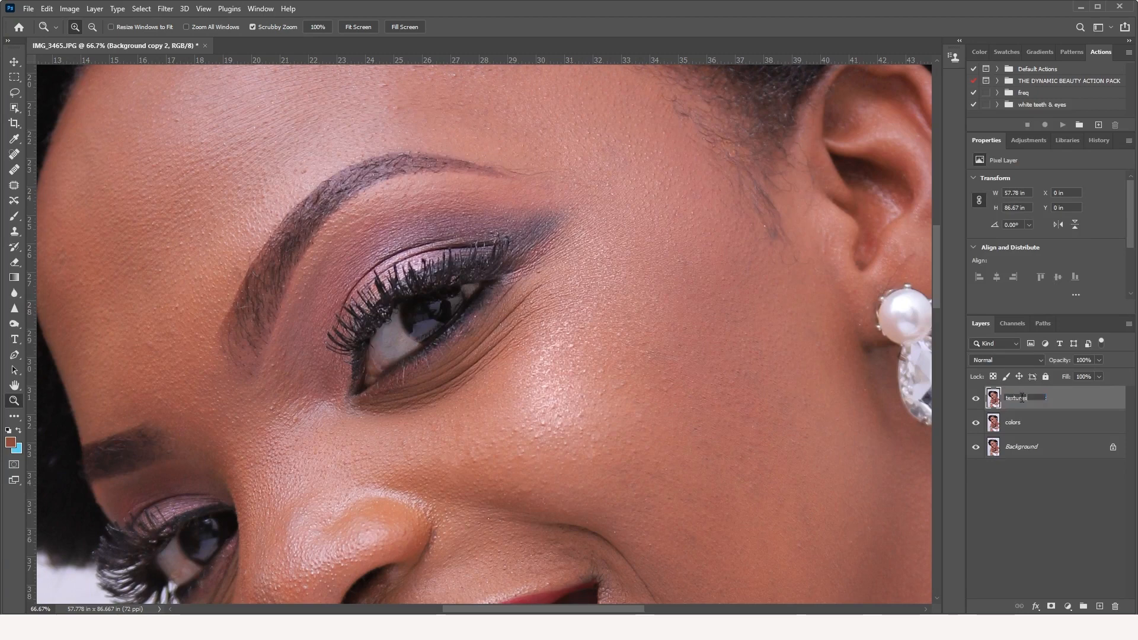
Make the colors layer active and hide the textures layer.
click(1005, 426)
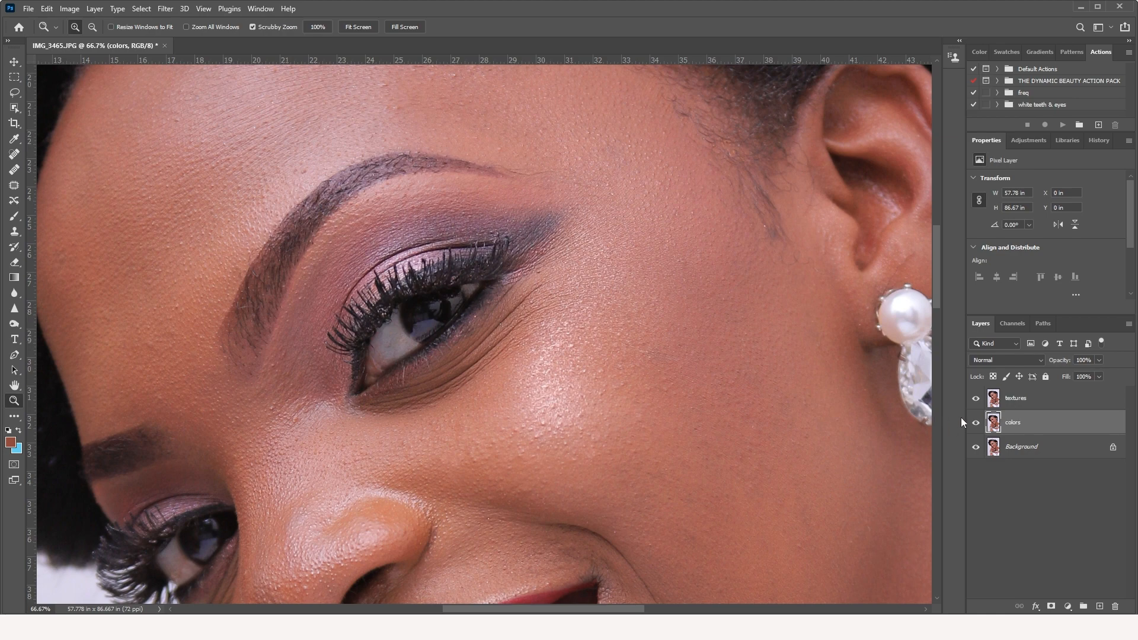
click(975, 398)
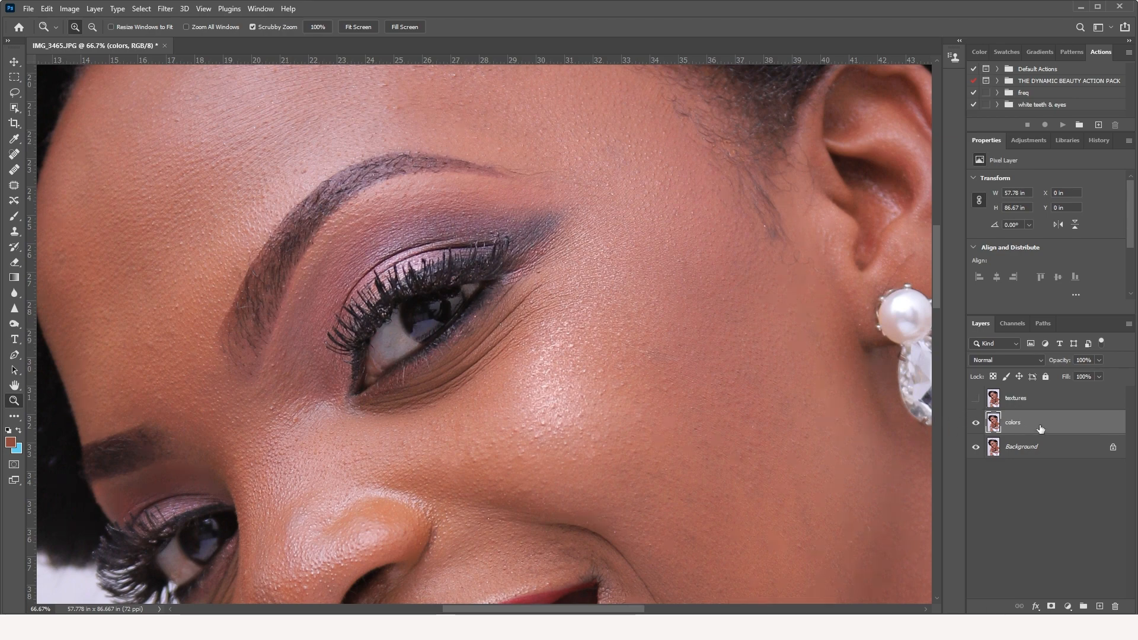
click(975, 399)
click(975, 398)
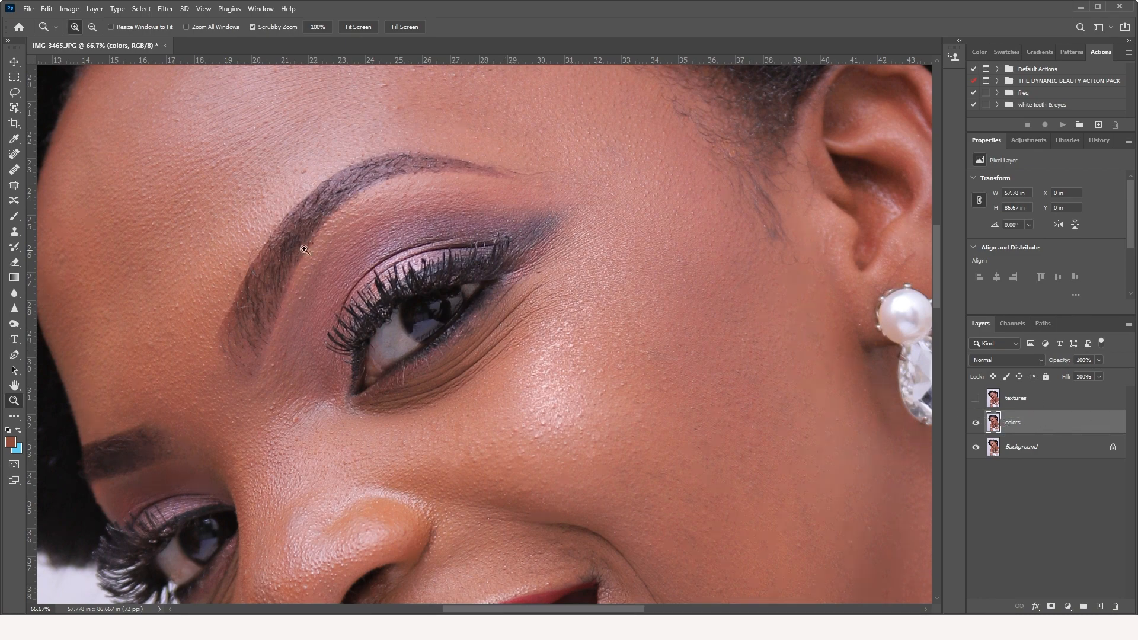
Start a Gaussian Blur on the colors layer and set its radius to 5.0 pixels.
click(166, 8)
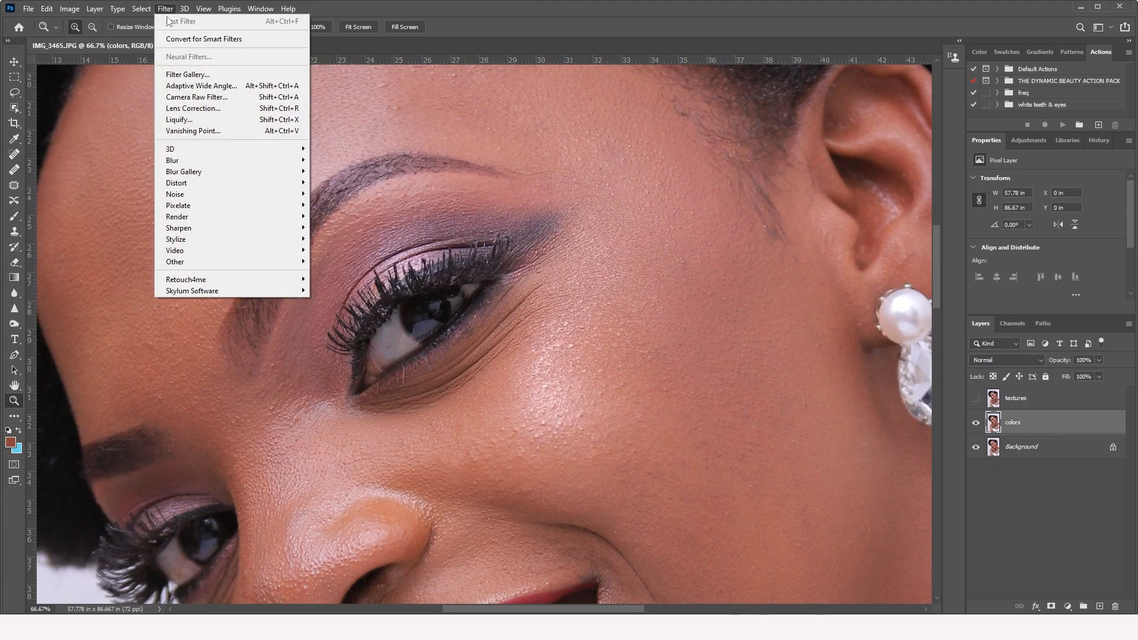
mouse_move(184, 160)
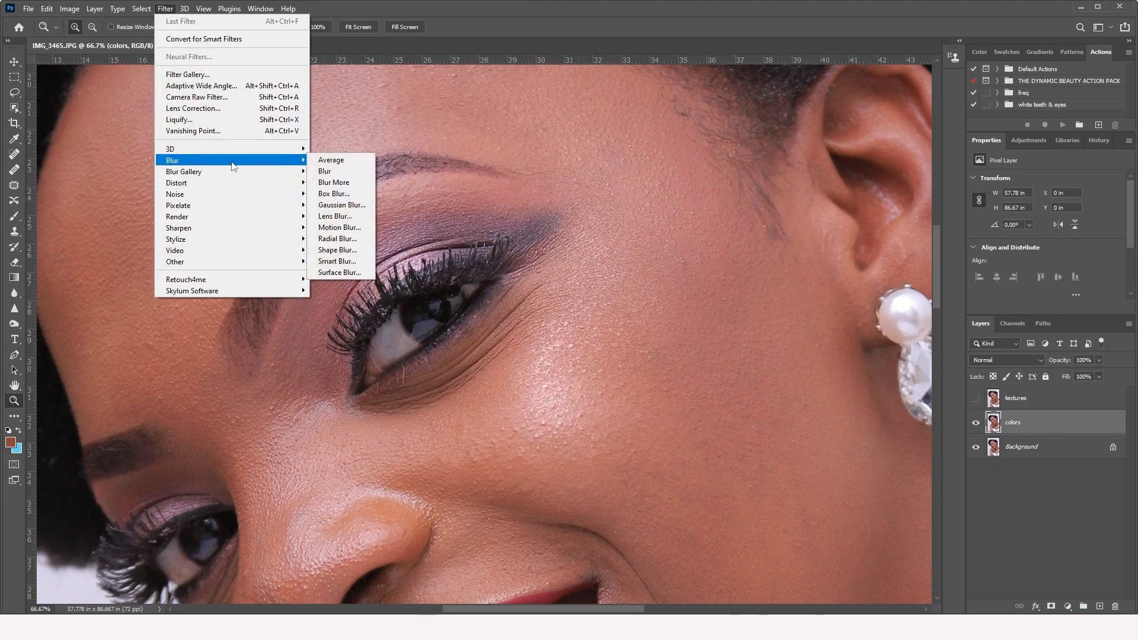
click(342, 204)
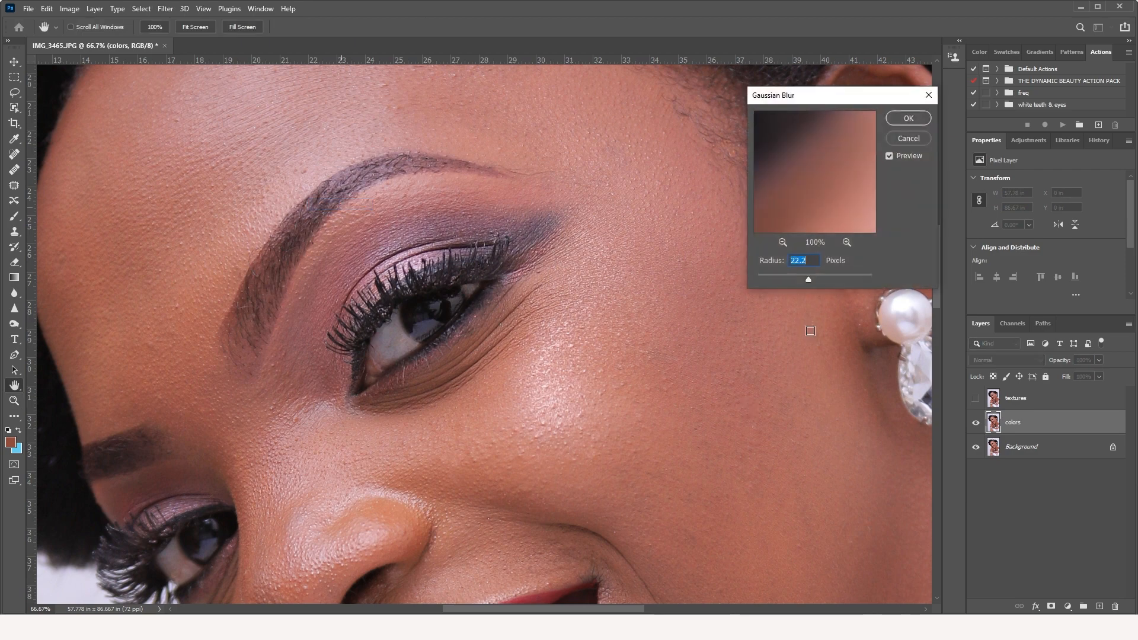
drag(808, 282, 703, 287)
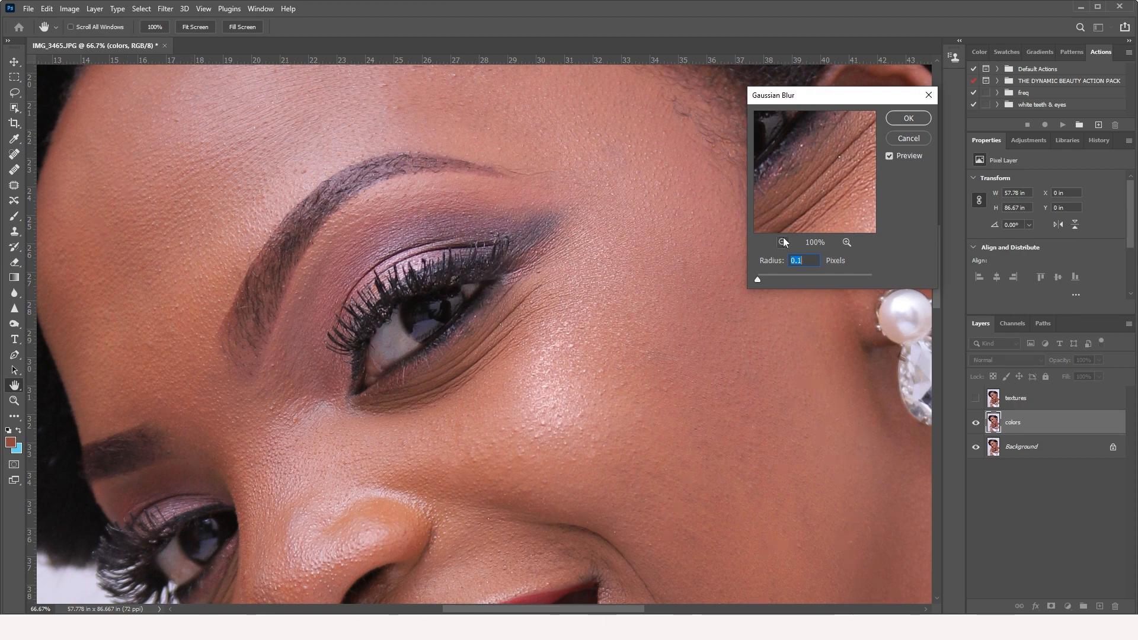
drag(818, 182, 801, 237)
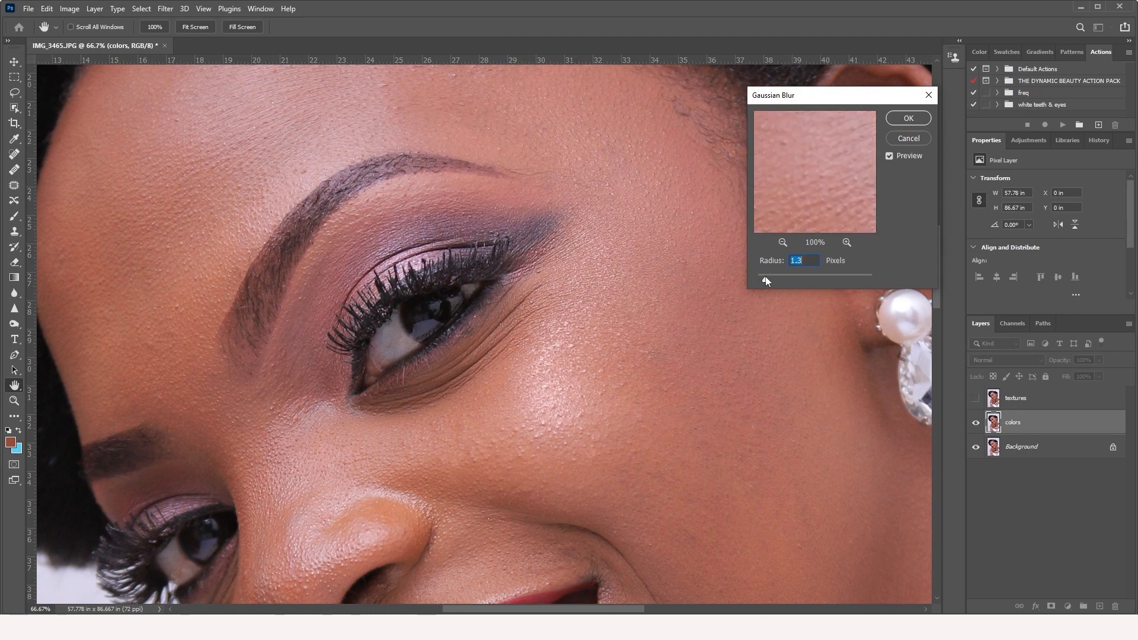
drag(766, 281, 784, 281)
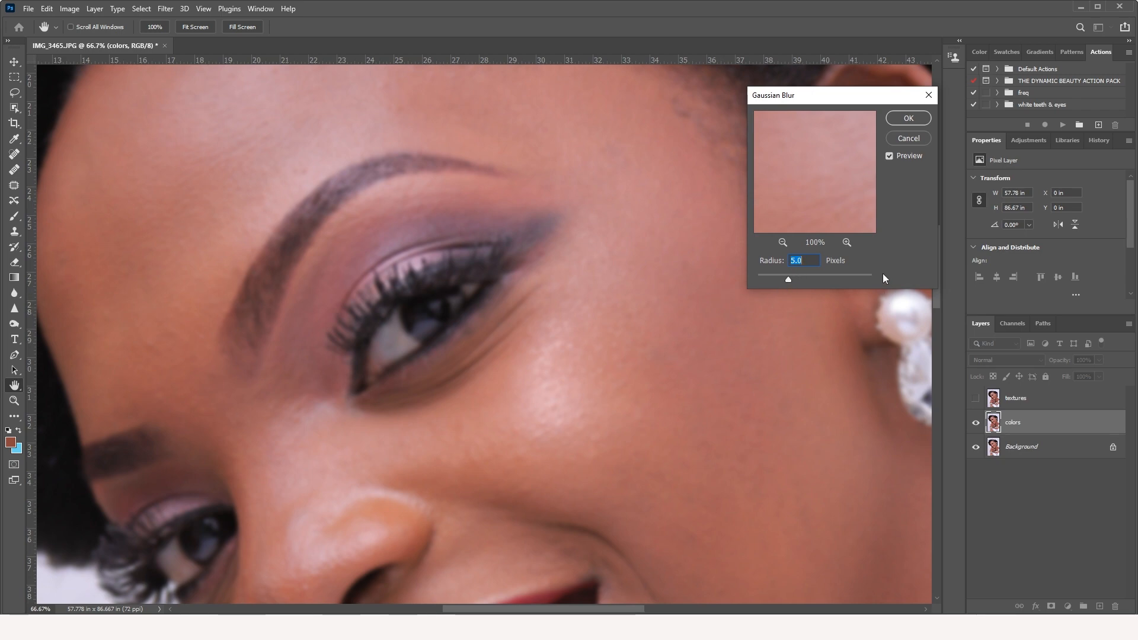
Raise the Gaussian Blur radius to 8.2 pixels while checking how the cheek texture smooths out.
click(796, 278)
key(Up)
key(Up)
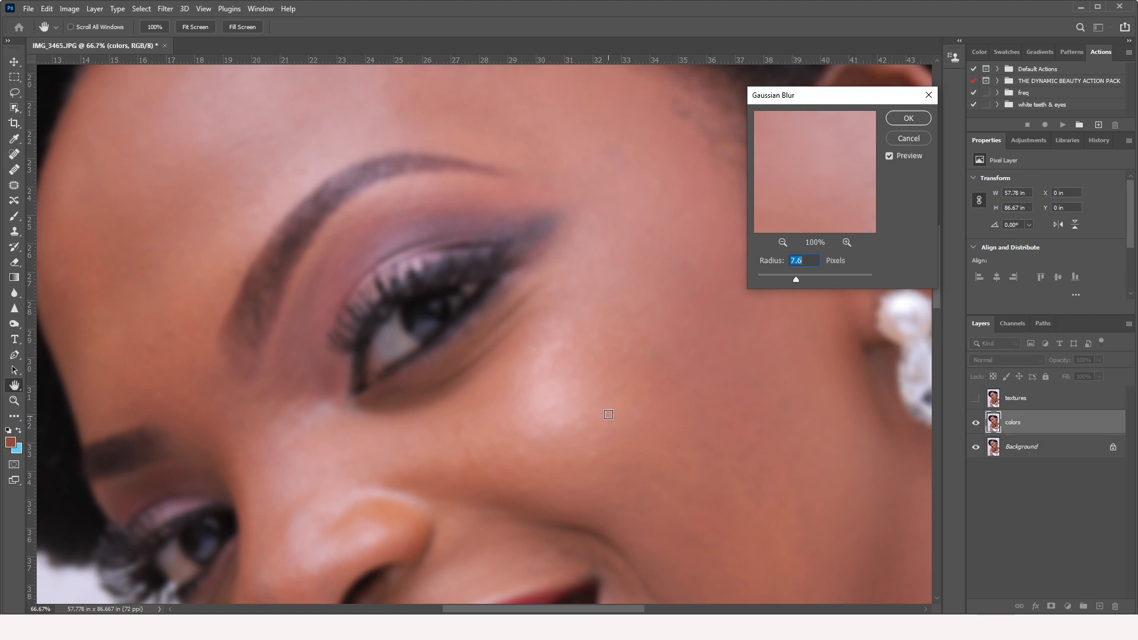
drag(646, 341, 496, 345)
click(796, 278)
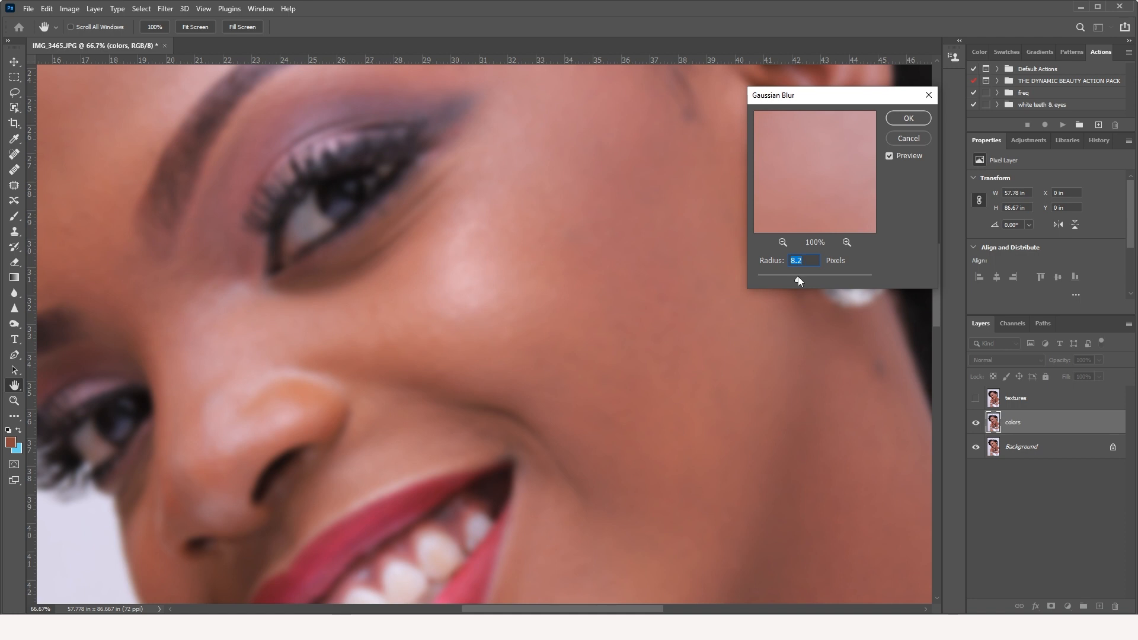
Check the blur across the whole face, dismiss the Backblaze warning, and apply the Gaussian Blur.
ctrl+alt+click(486, 341)
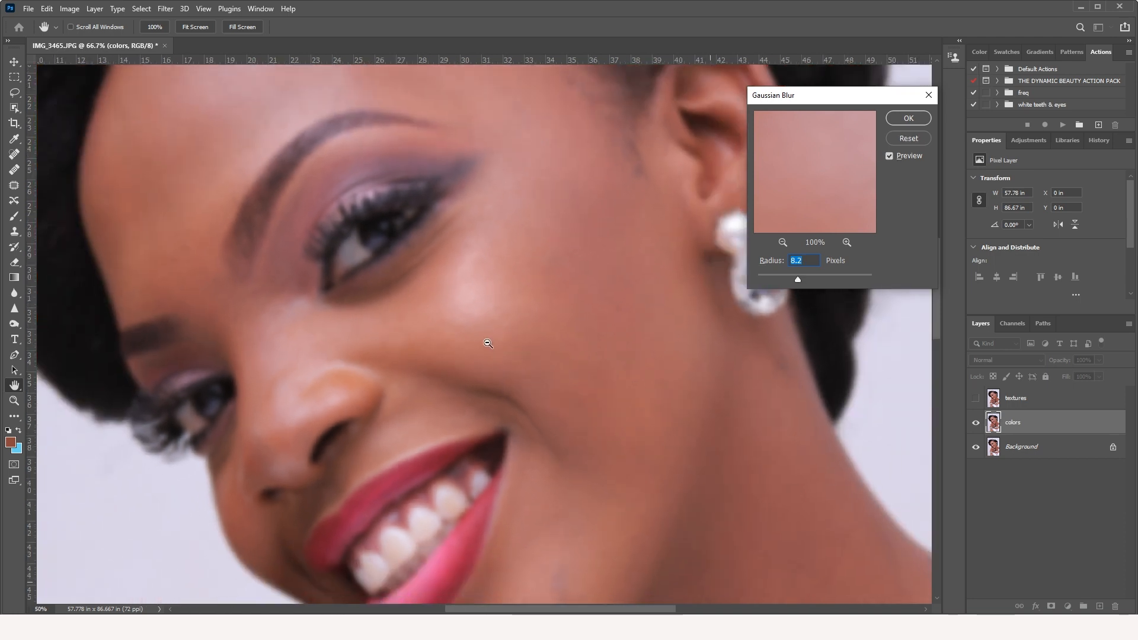
drag(477, 241, 559, 355)
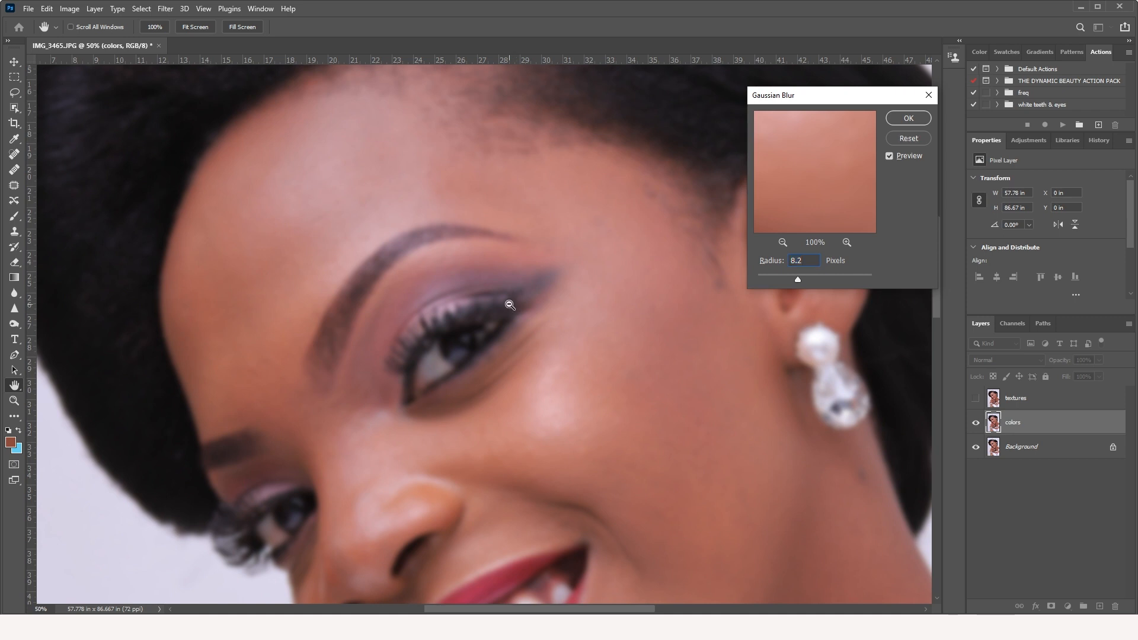
ctrl+alt+click(509, 305)
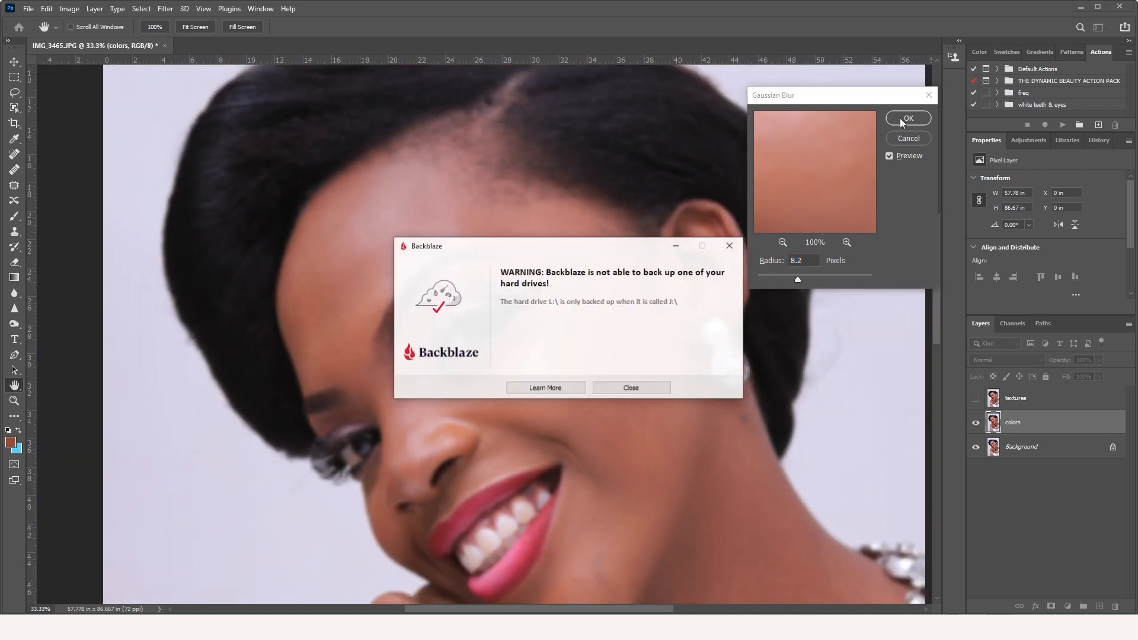
click(730, 245)
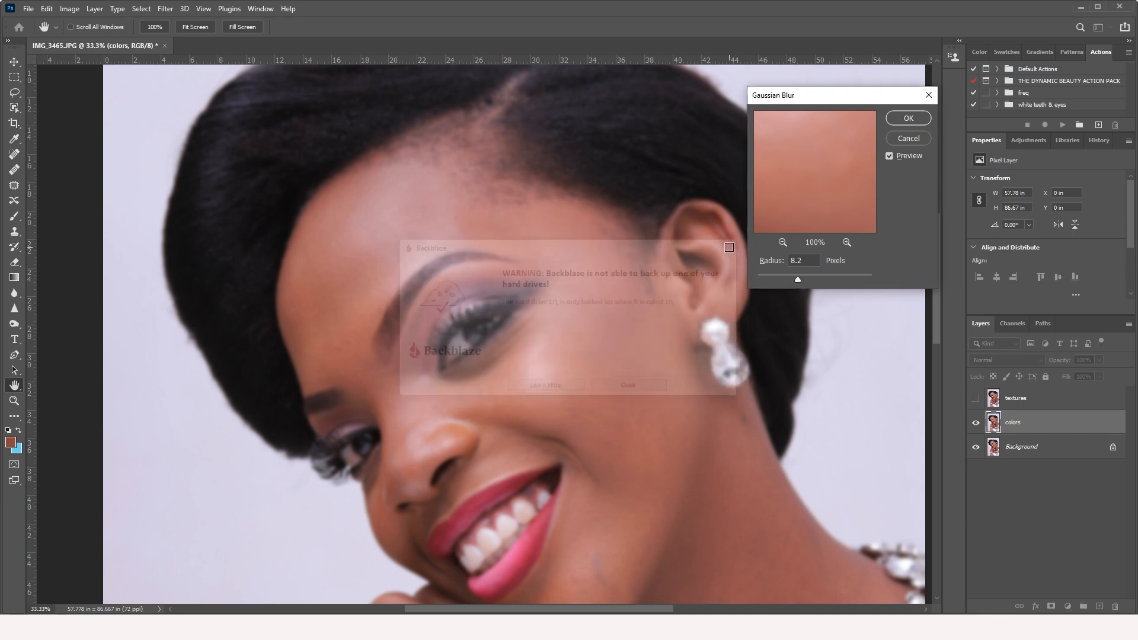
click(904, 119)
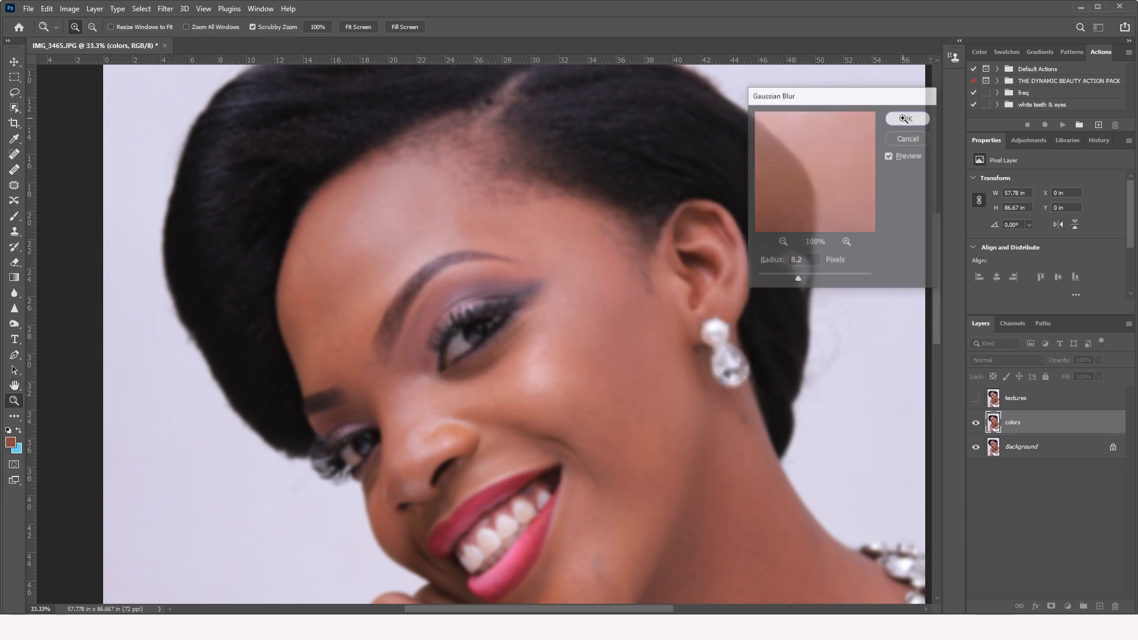
Show and select the textures layer, and open Apply Image for it.
click(976, 401)
click(1029, 399)
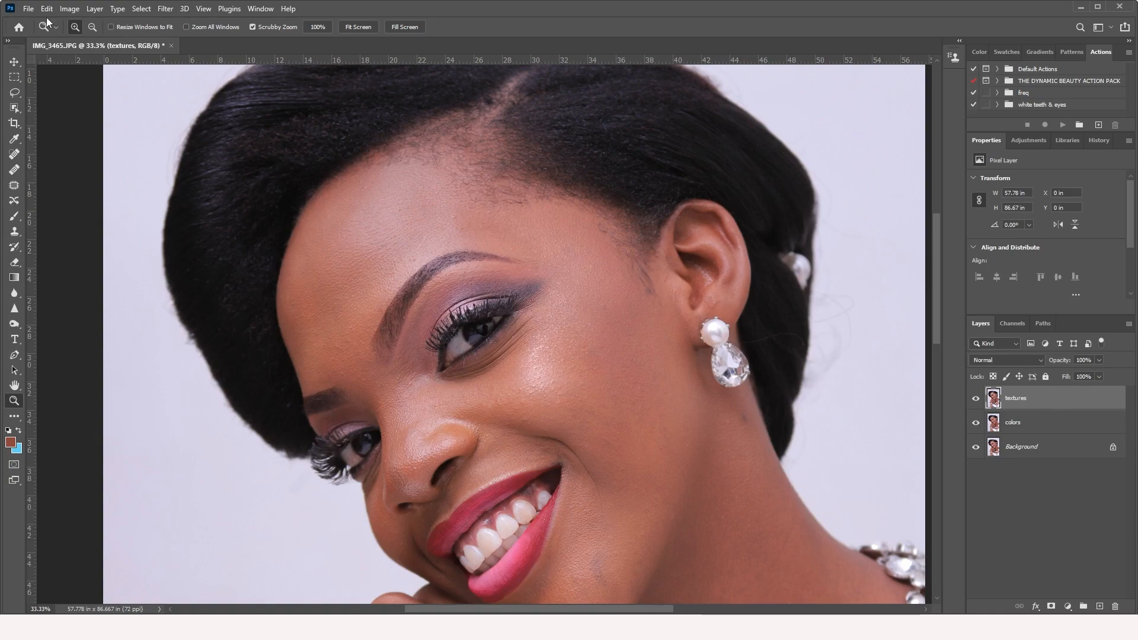
click(66, 9)
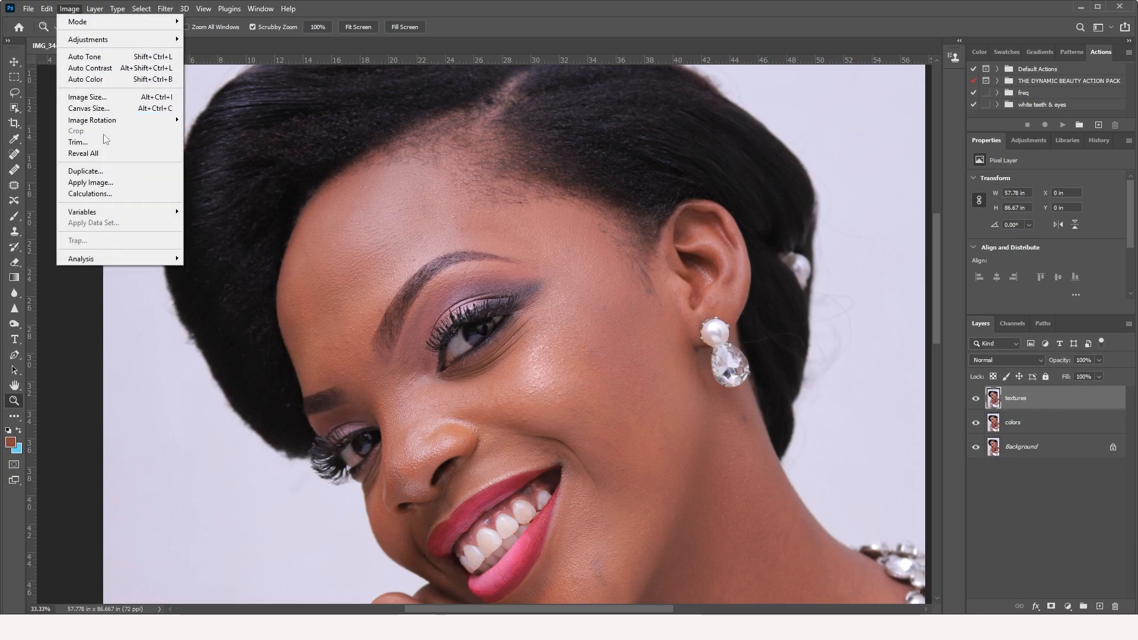
click(112, 184)
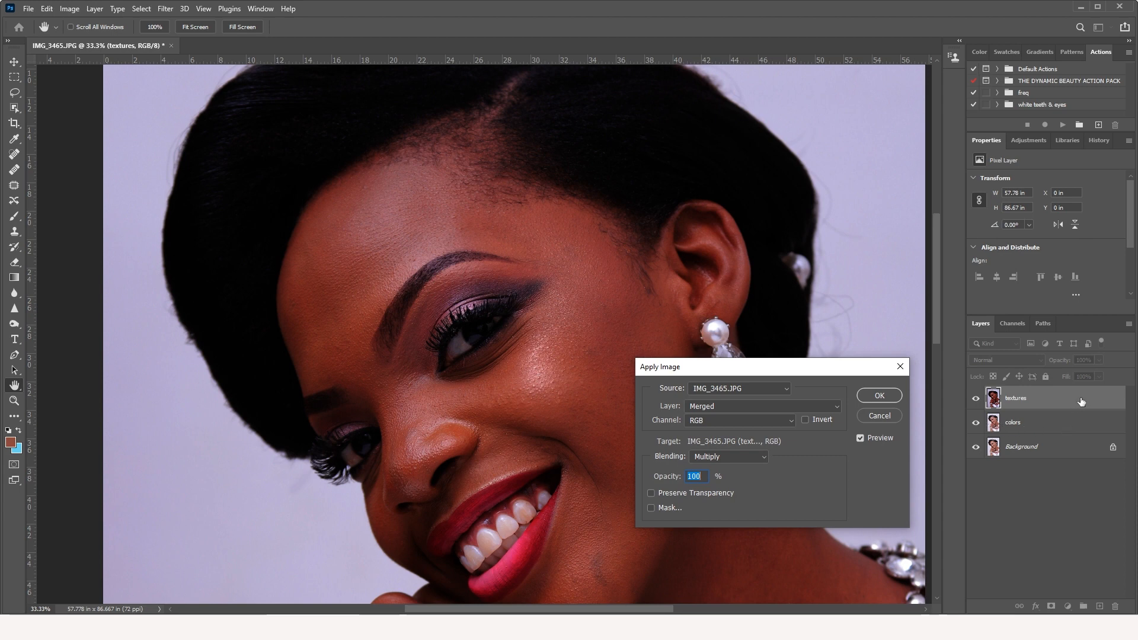
Apply the colors layer to the textures layer with Subtract blending, scale 2 and offset 128.
click(764, 458)
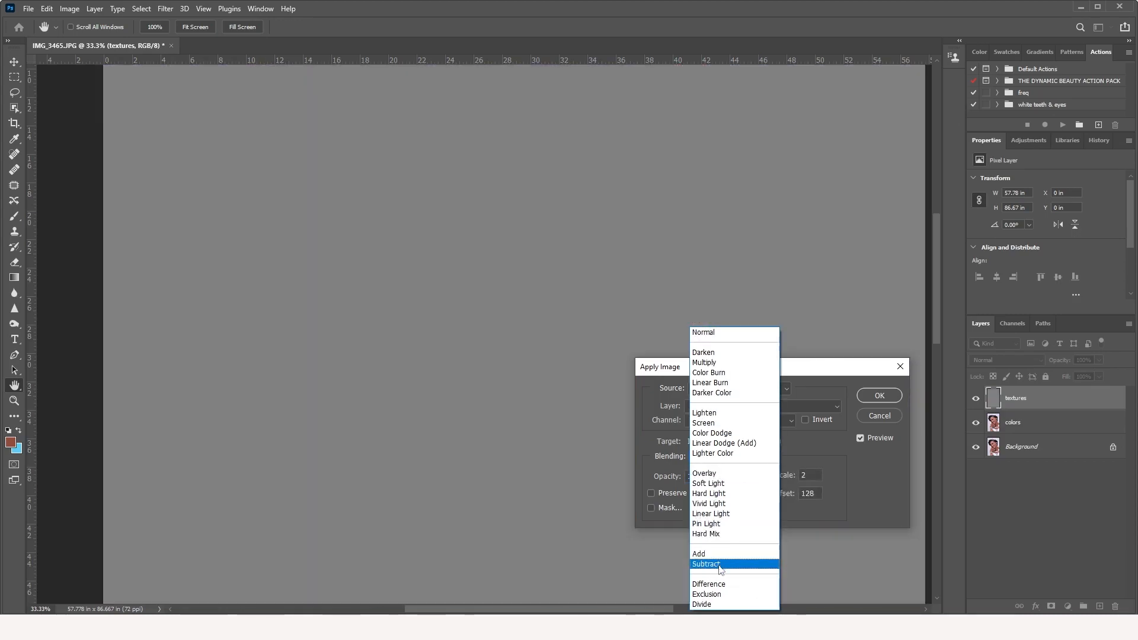
click(714, 564)
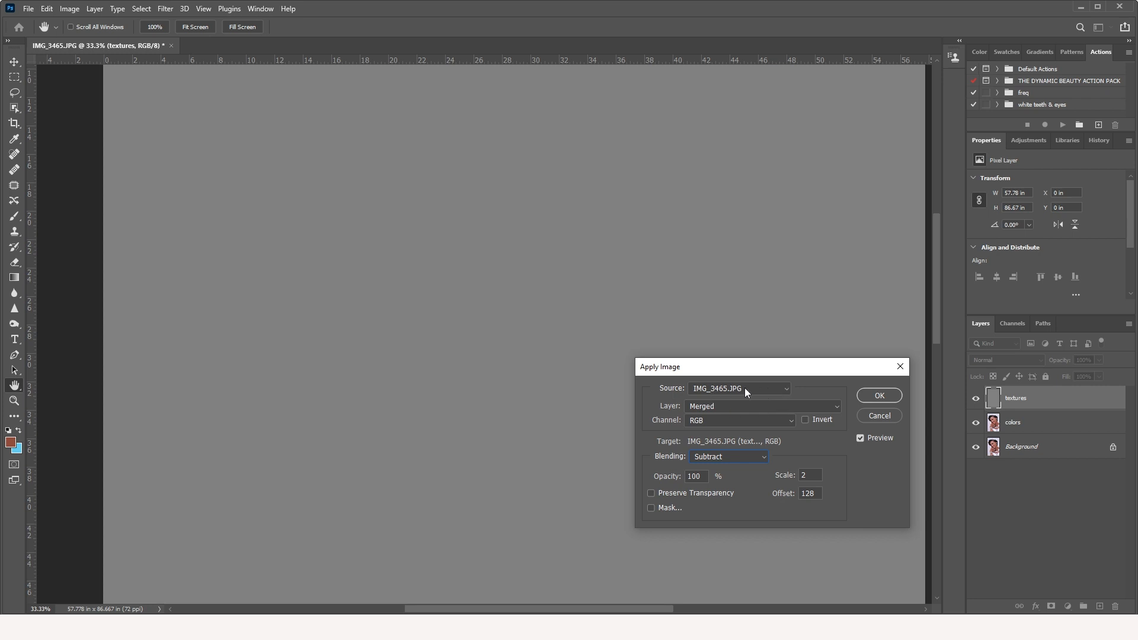
click(837, 409)
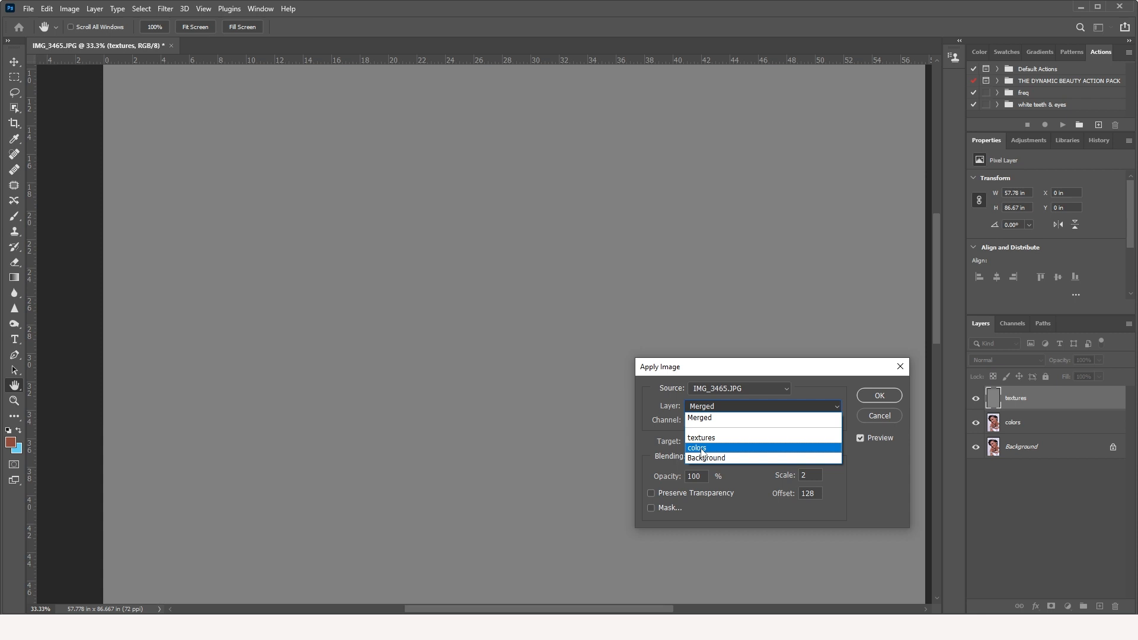
click(702, 448)
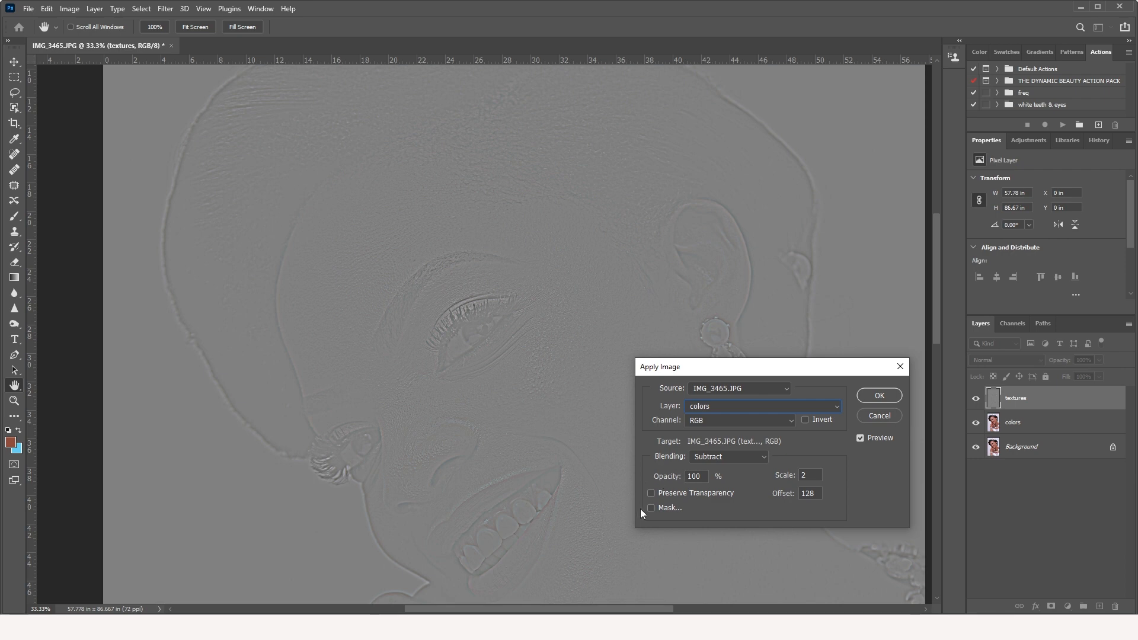
click(879, 395)
Change the textures layer's blend mode to Linear Light.
key(z)
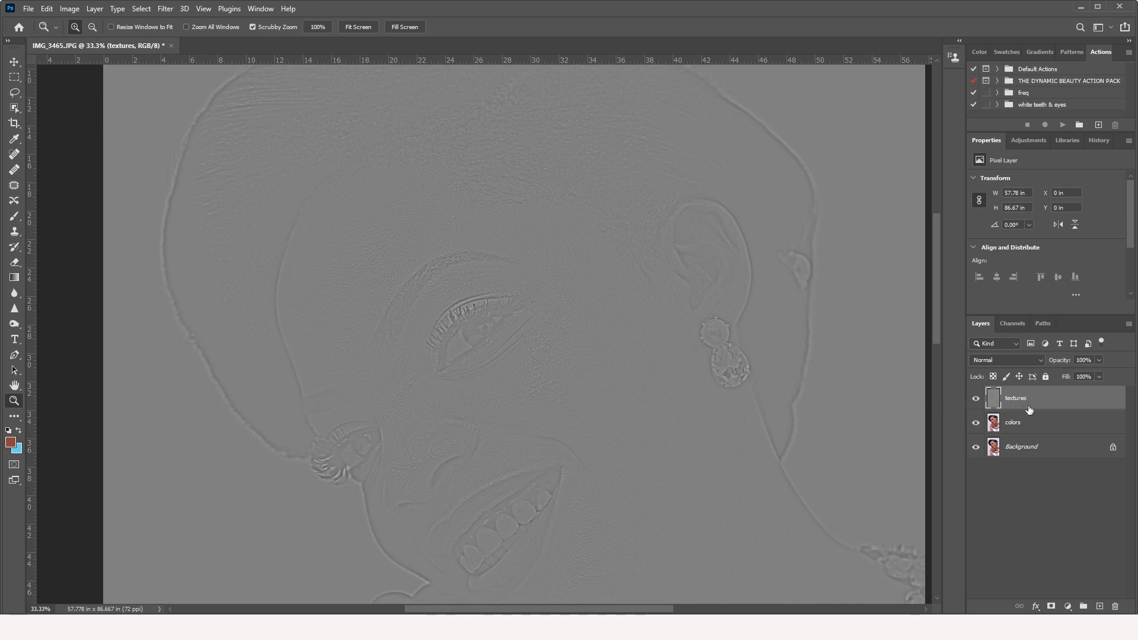
click(1037, 360)
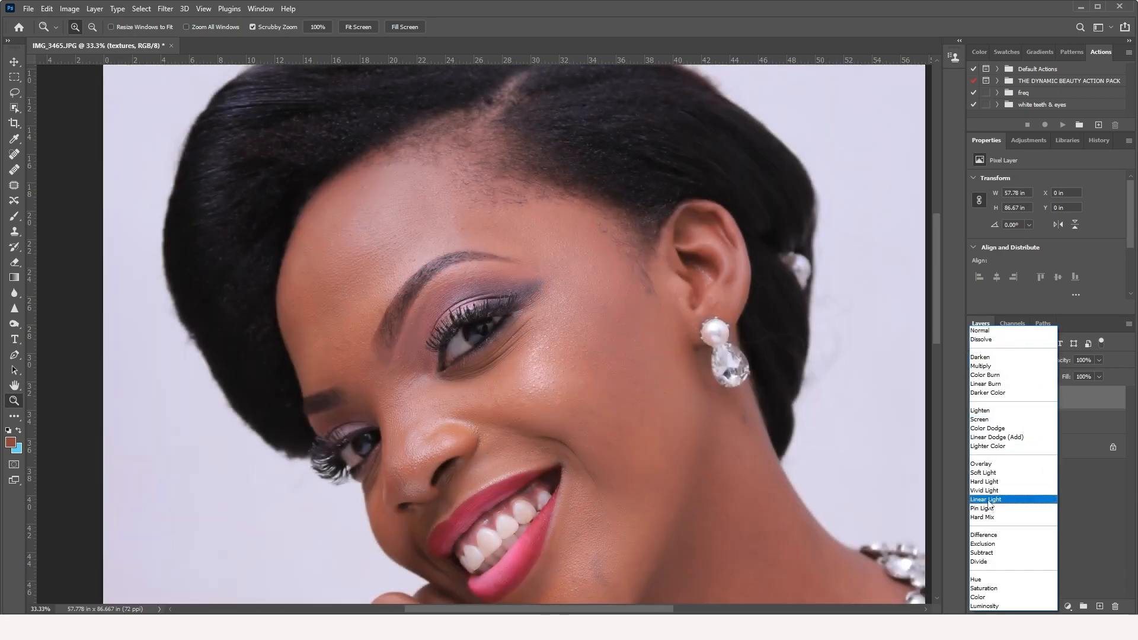
click(987, 499)
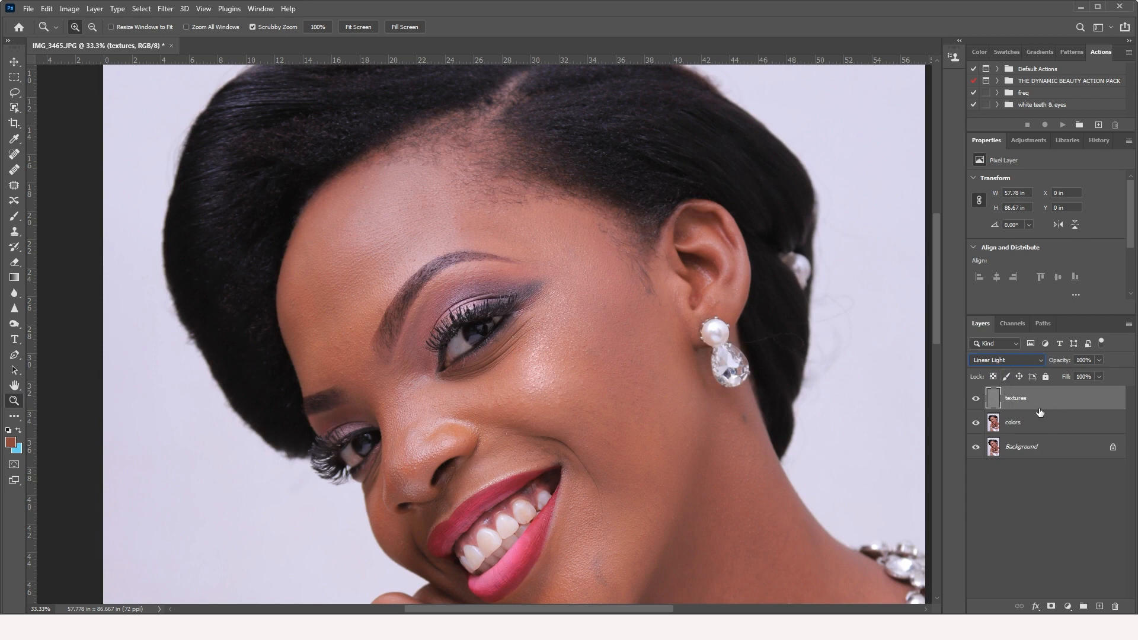
Group the textures and colors layers together and name the group Frequency.
shift+click(1050, 425)
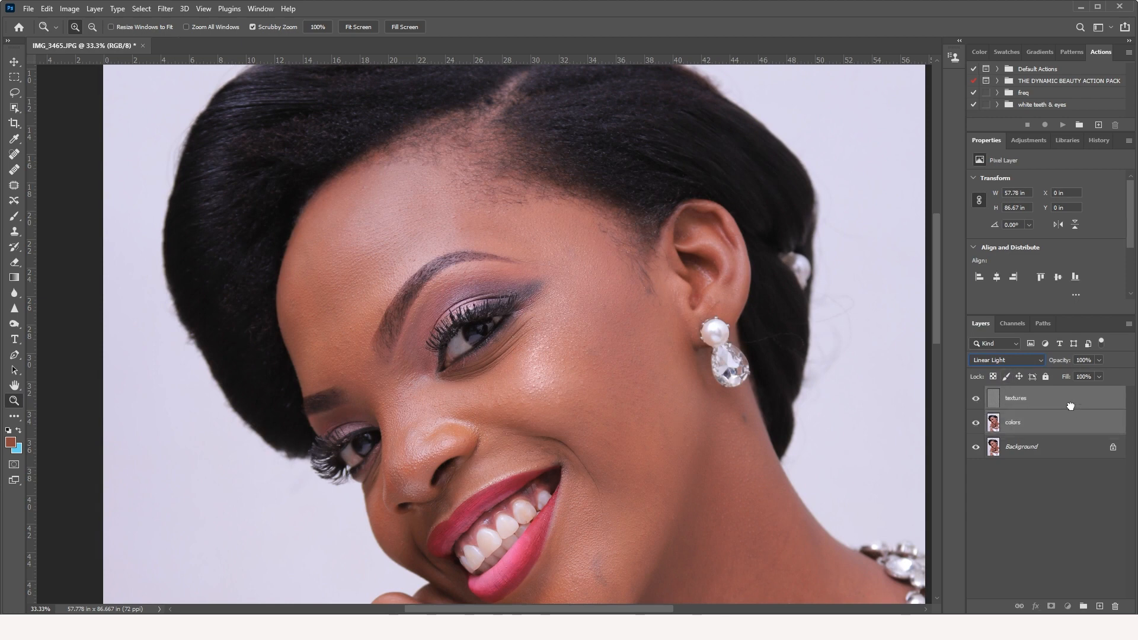
drag(1071, 406, 1084, 606)
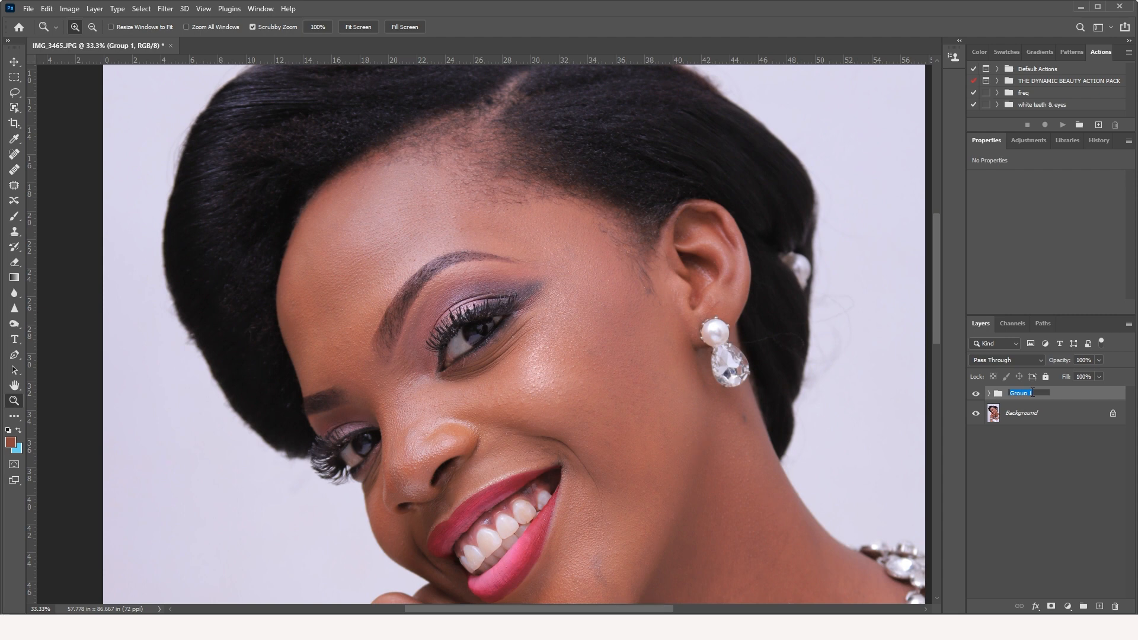
text(Frequency)
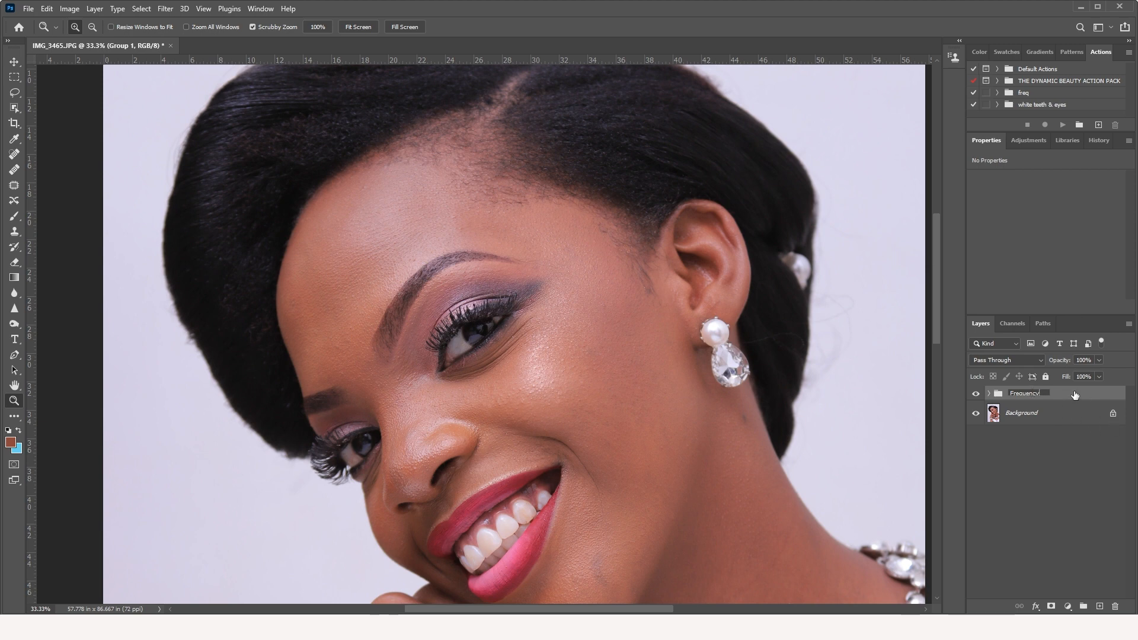
key(Return)
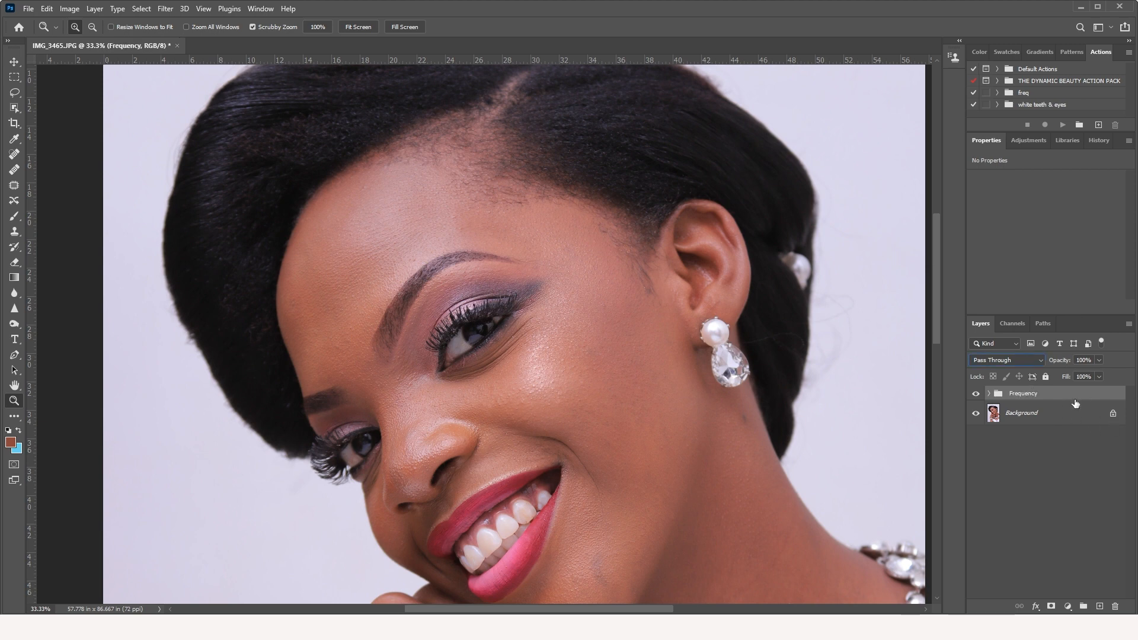
click(988, 394)
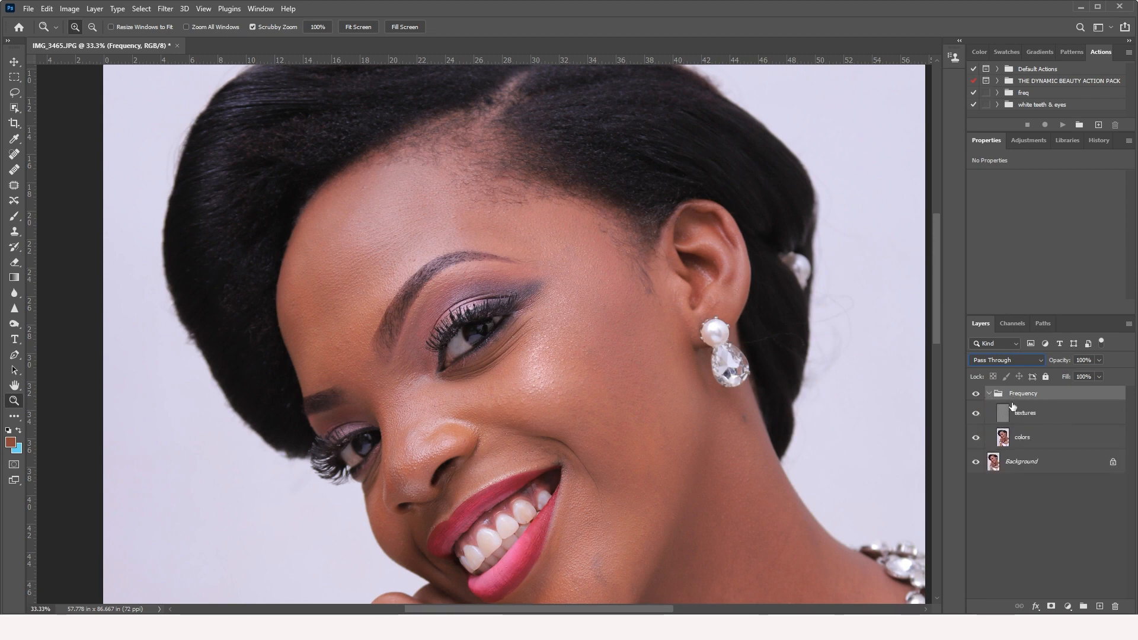
click(988, 395)
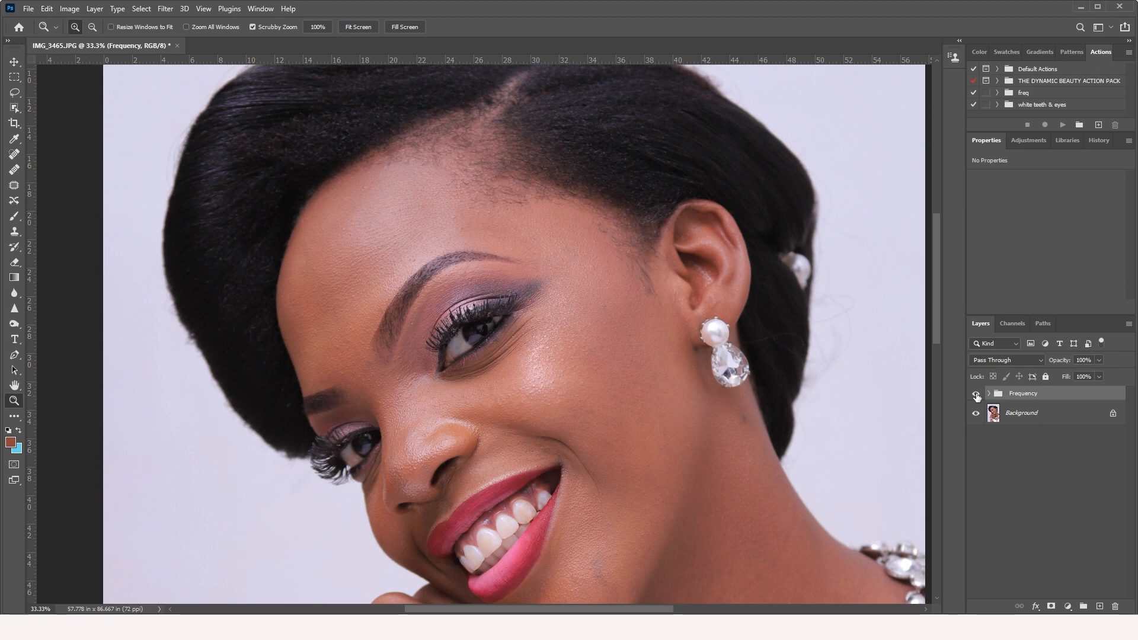
click(988, 395)
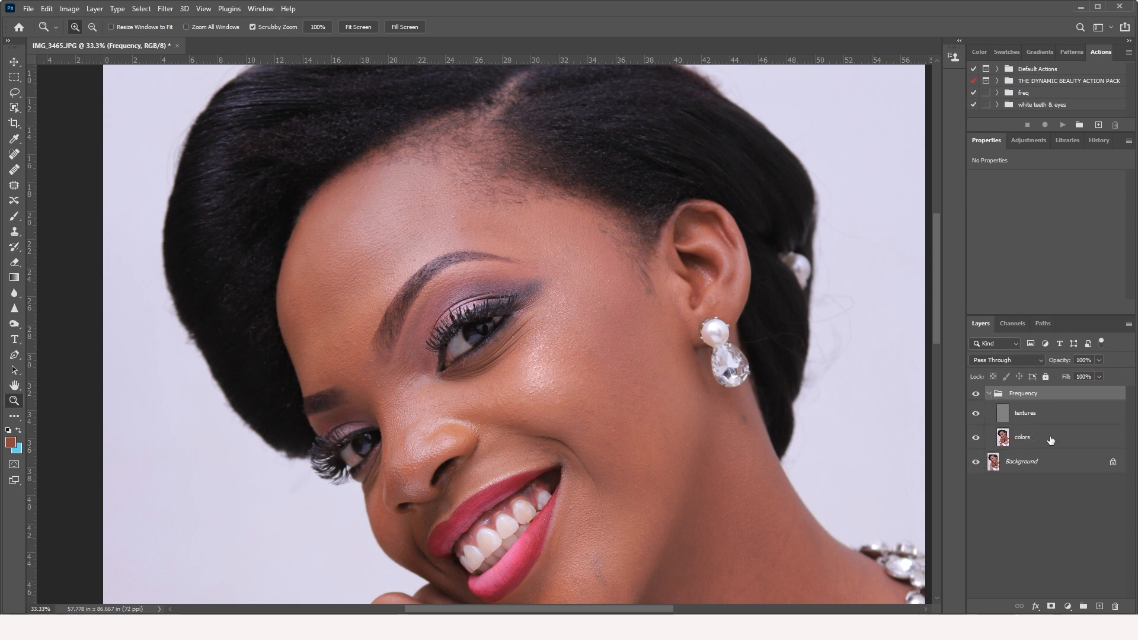
click(988, 394)
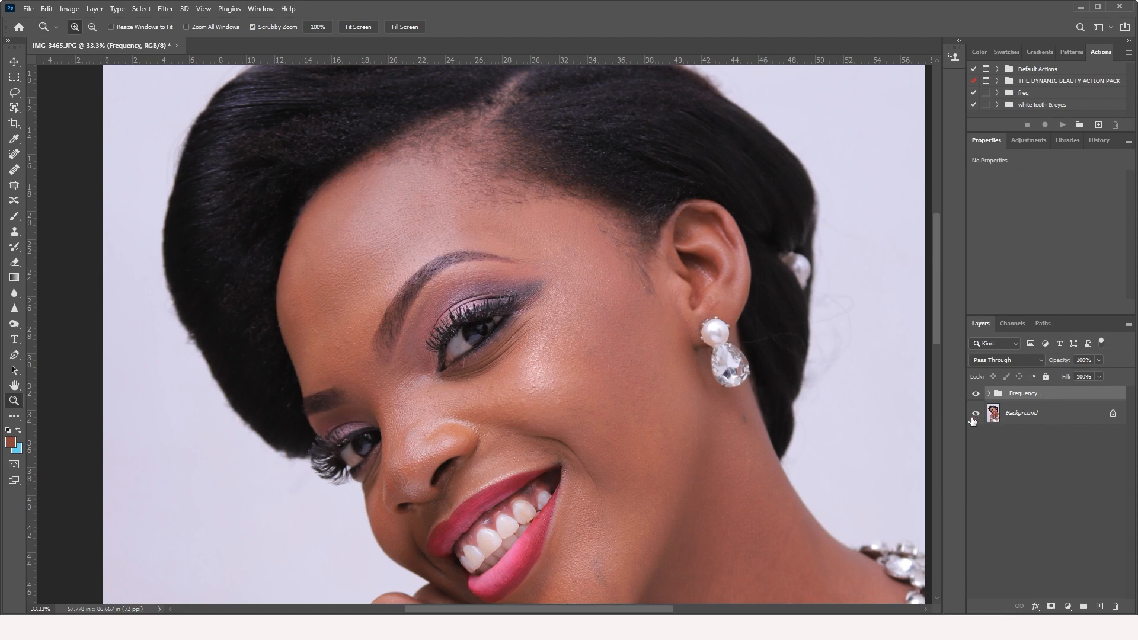
Expand the Frequency group, select its colors layer, and activate the Lasso tool with an 18 px feather.
click(989, 394)
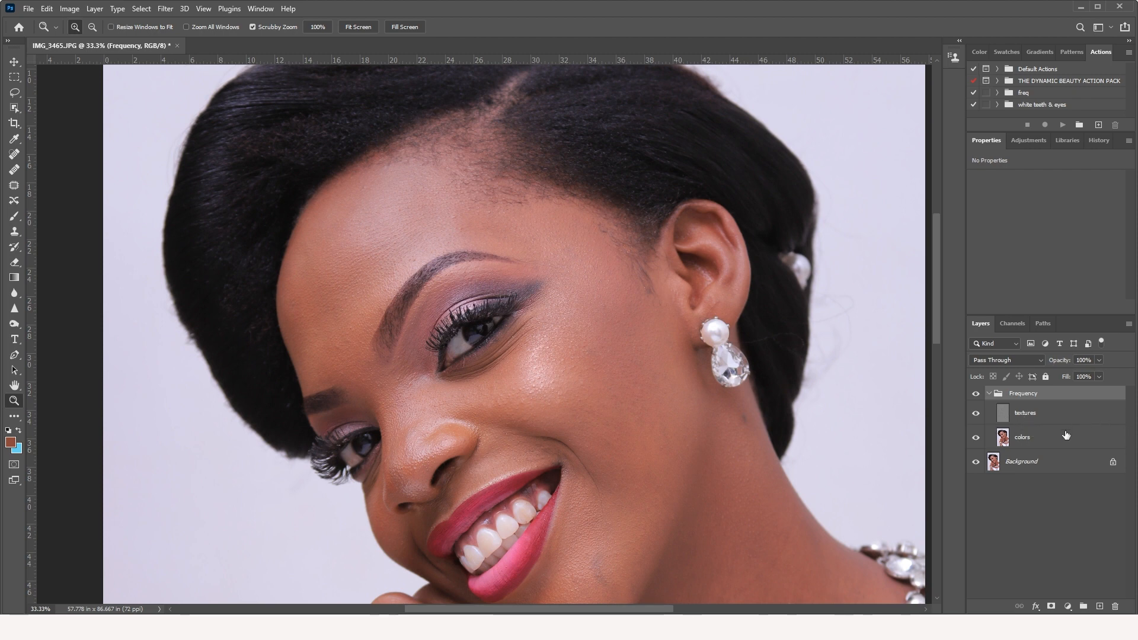
click(1019, 440)
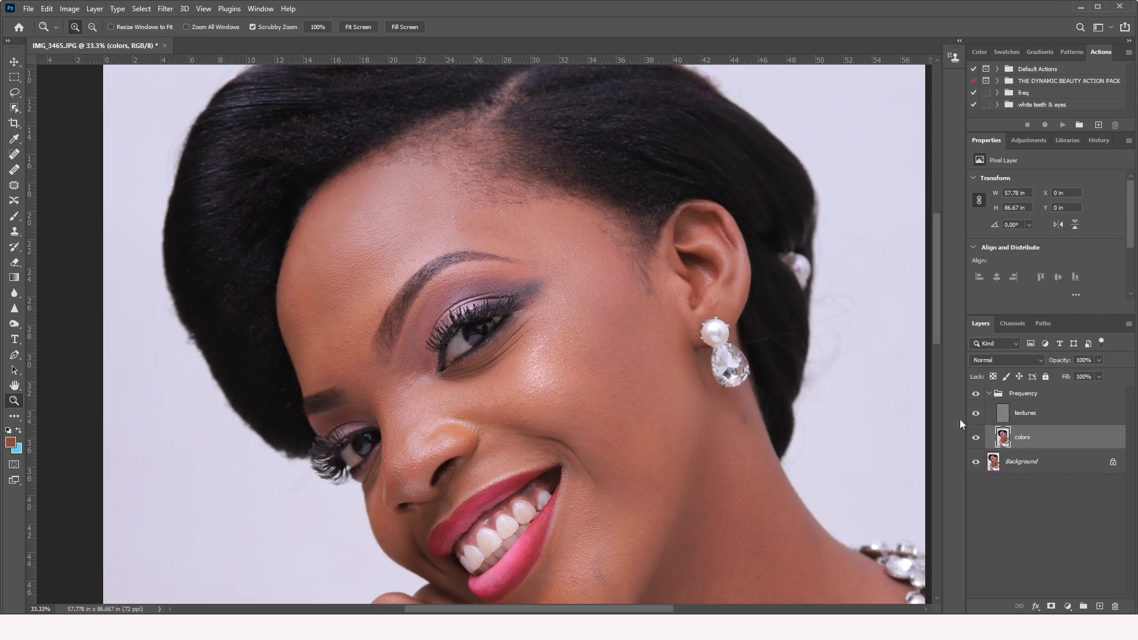
click(14, 94)
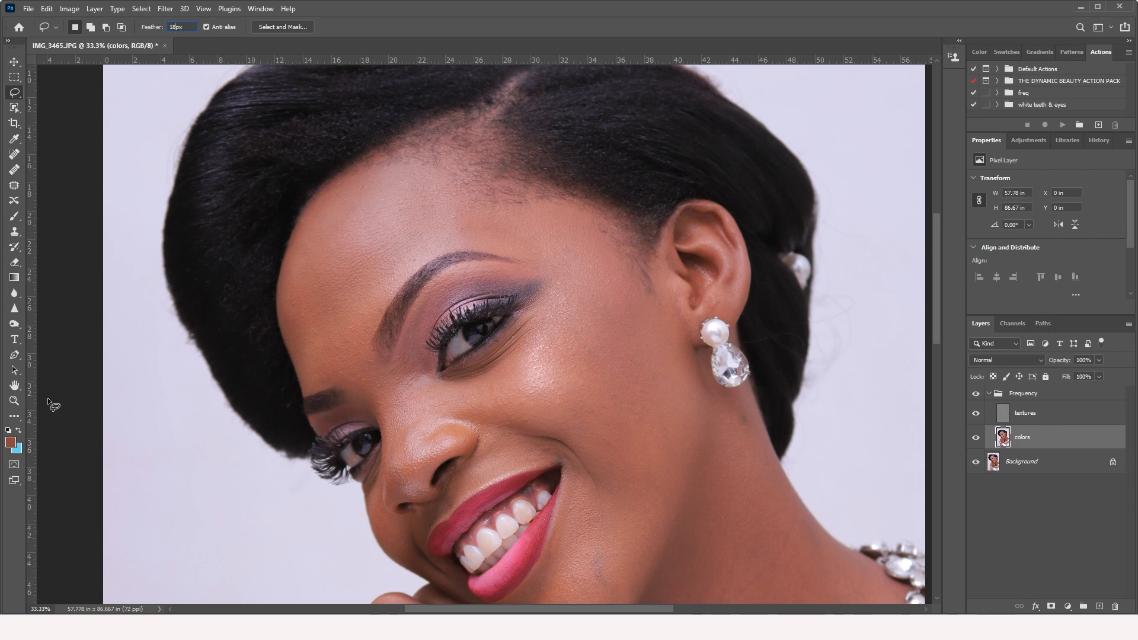
click(15, 400)
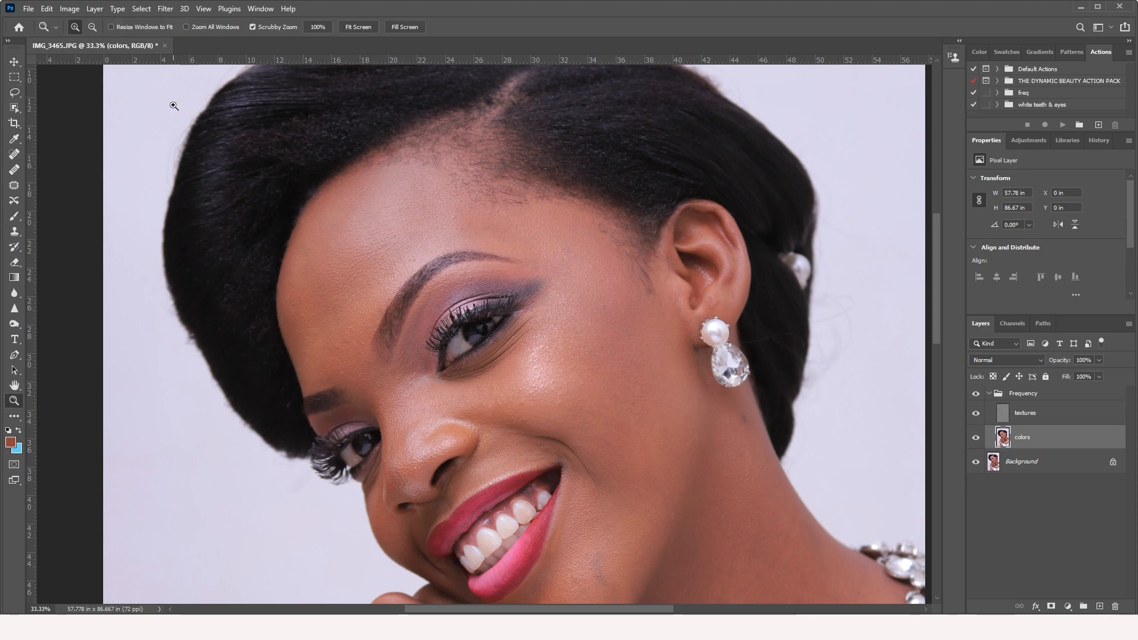
click(595, 354)
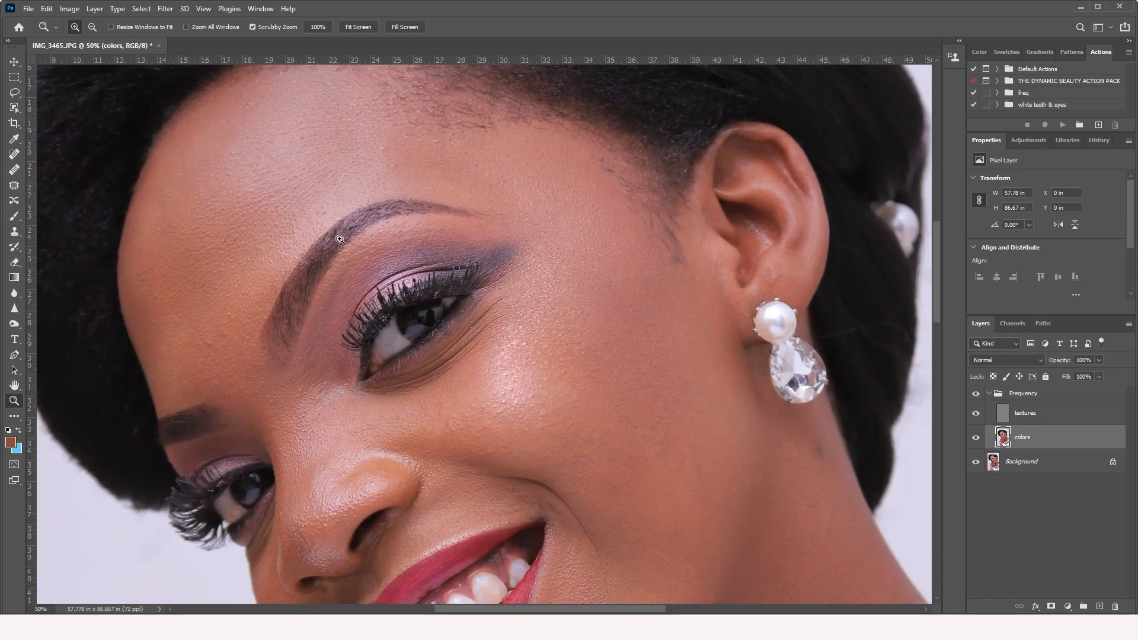
key(l)
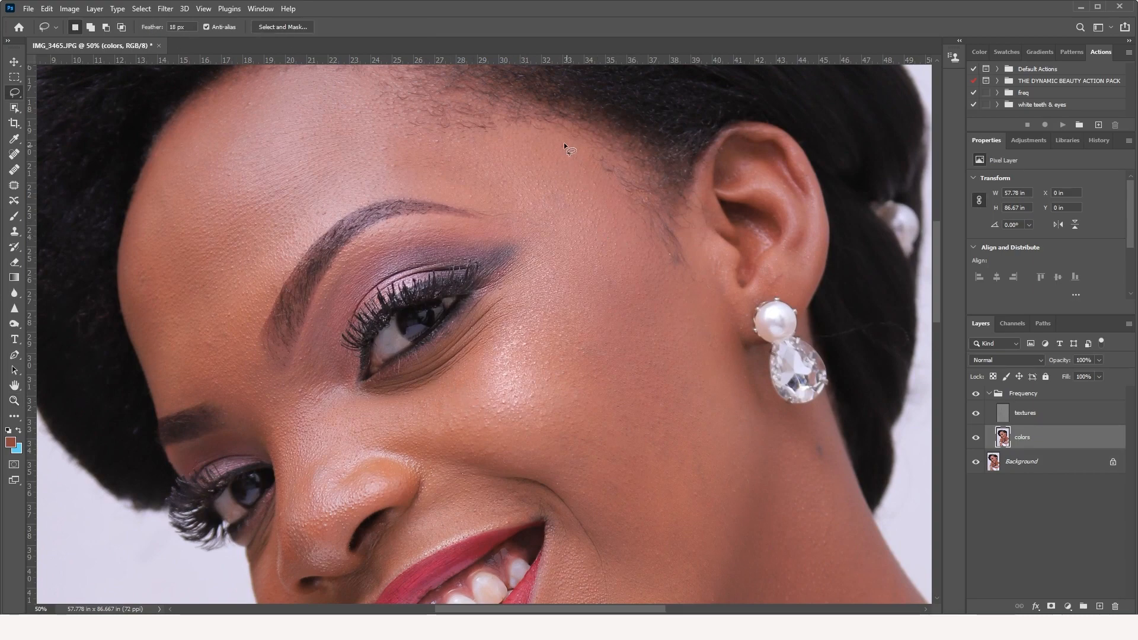
mouse_move(543, 132)
mouse_down()
mouse_move(524, 128)
mouse_move(485, 154)
mouse_move(498, 192)
mouse_up()
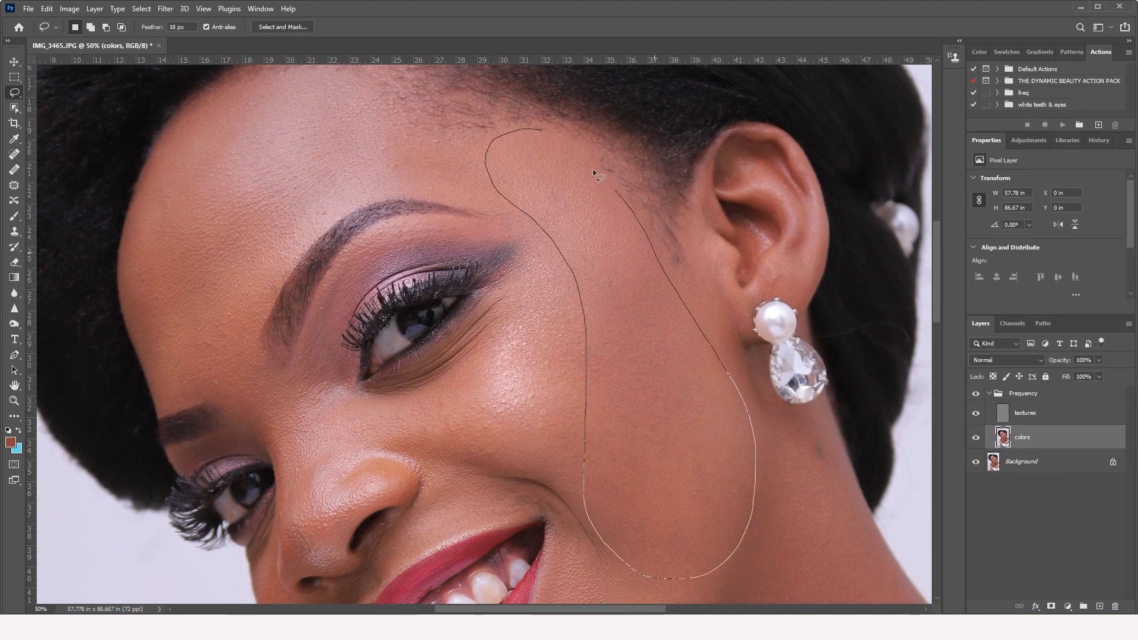
drag(593, 169, 560, 136)
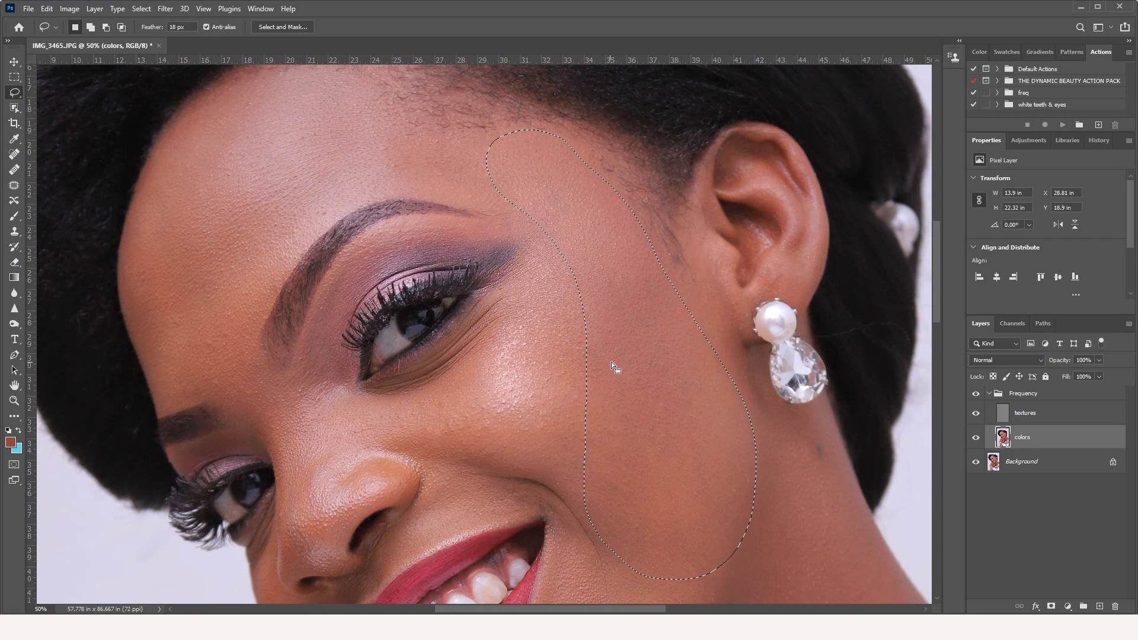
click(463, 138)
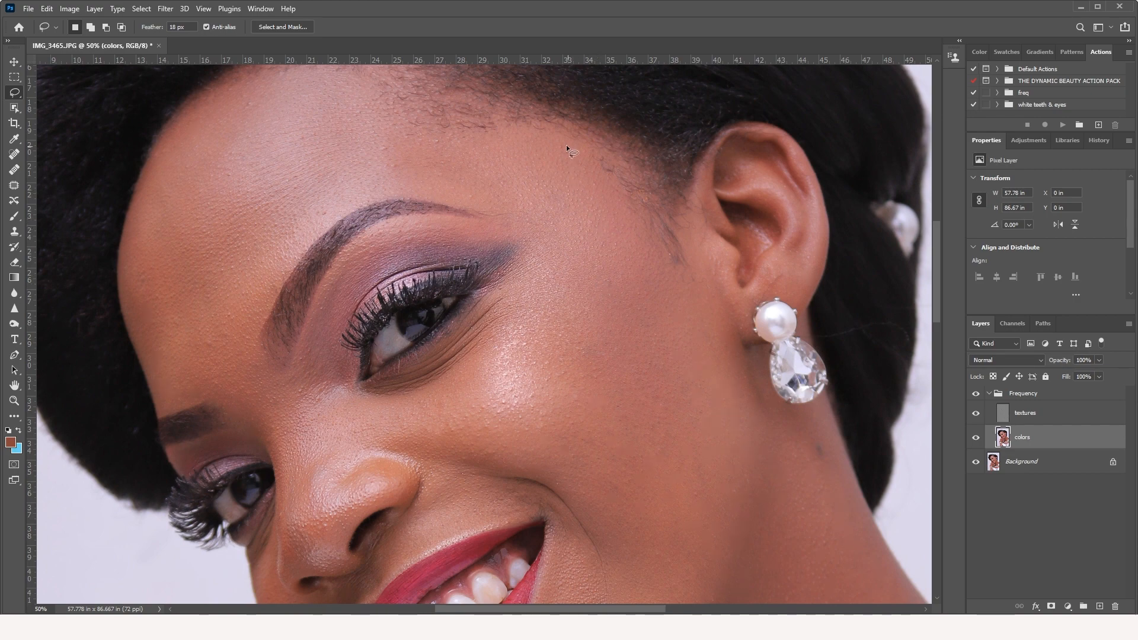
Lasso the skin from the temple down the cheek beside the ear, about 11 by 20 in, and open Gaussian Blur for it.
mouse_move(525, 143)
mouse_down()
mouse_move(517, 185)
mouse_move(563, 214)
mouse_up()
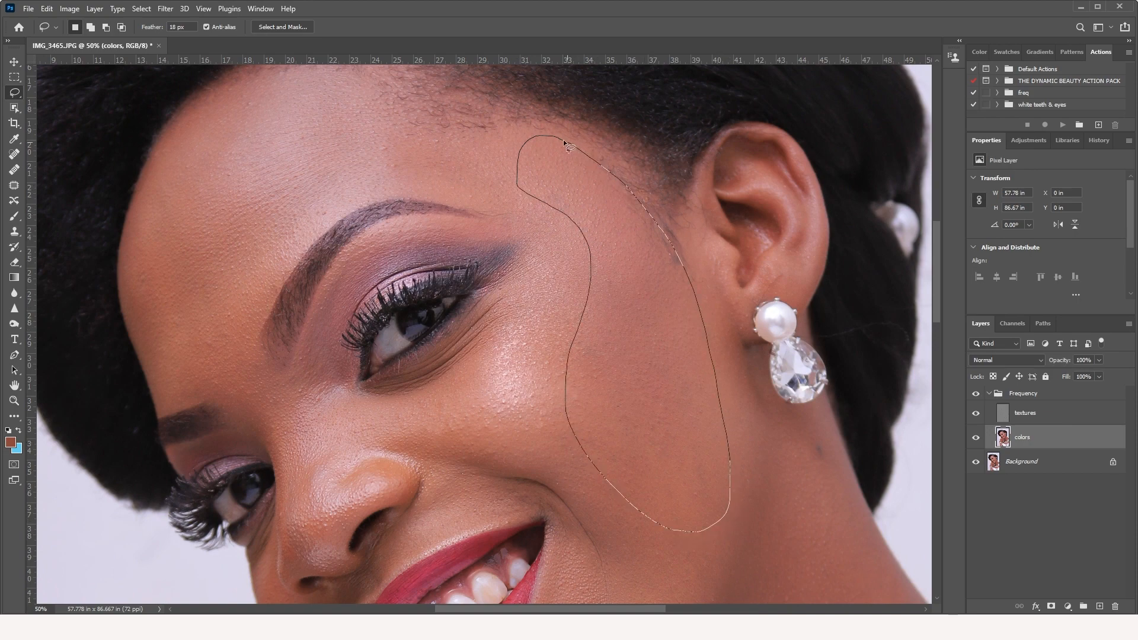
drag(563, 140, 565, 141)
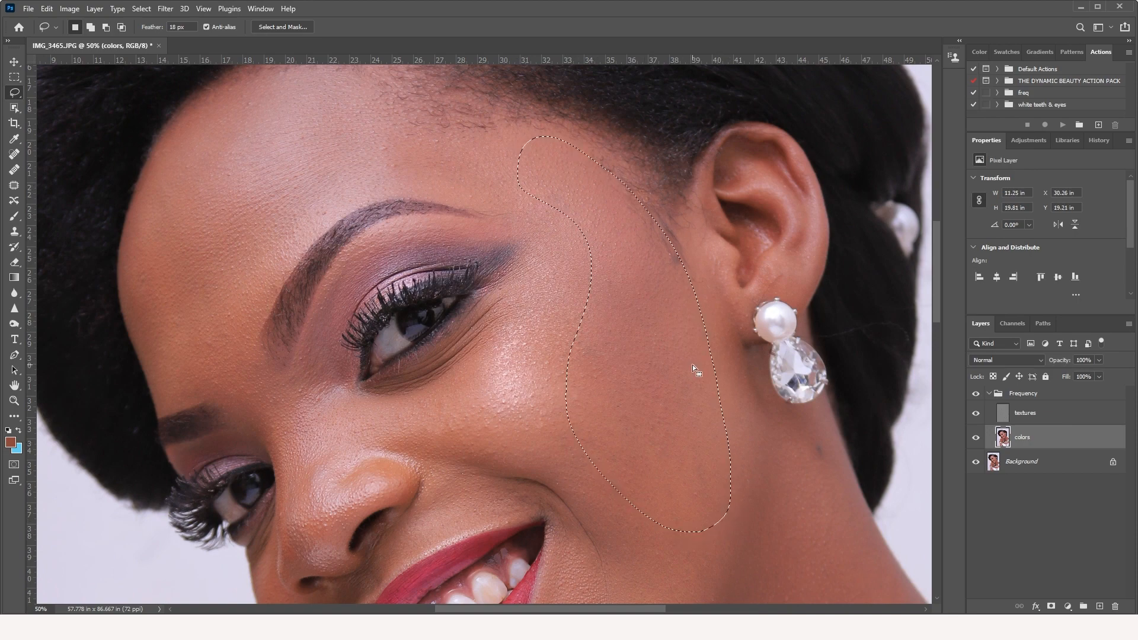
click(167, 8)
mouse_move(302, 161)
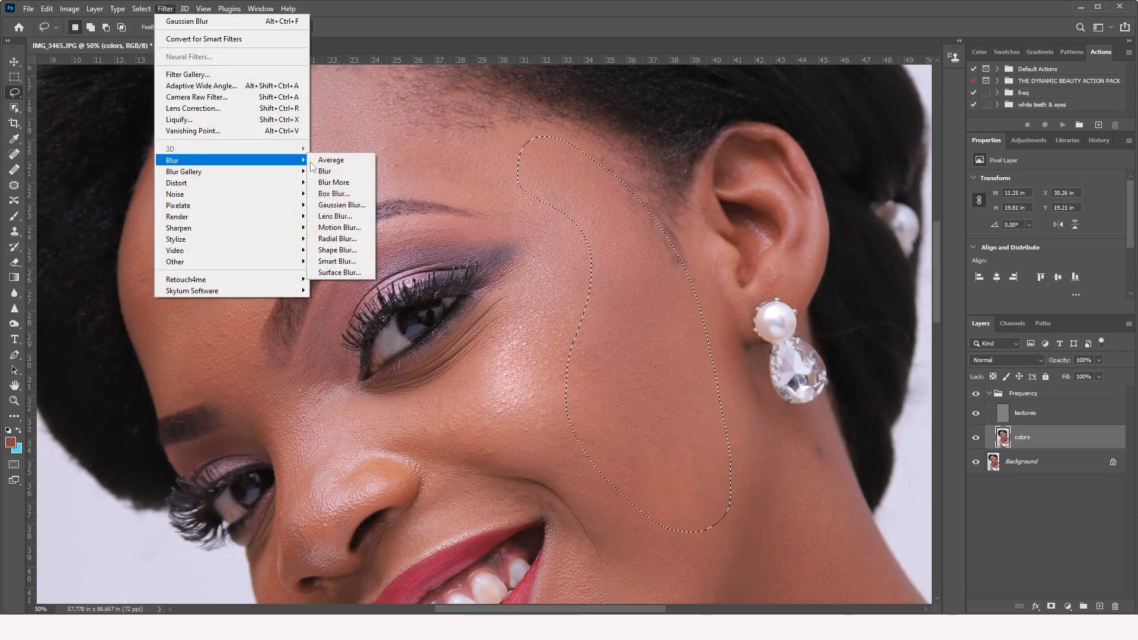
click(342, 204)
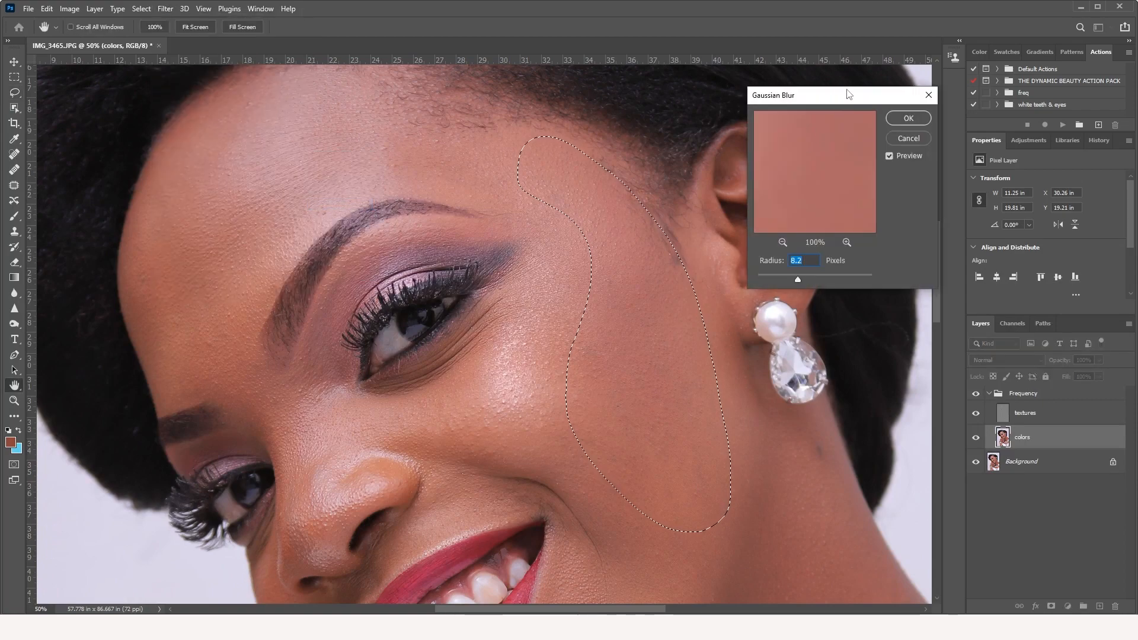
Set the Gaussian Blur radius to 34.6 pixels, apply it to the selected cheek area, and deselect.
mouse_move(797, 279)
mouse_down()
mouse_move(745, 279)
mouse_move(809, 276)
mouse_up()
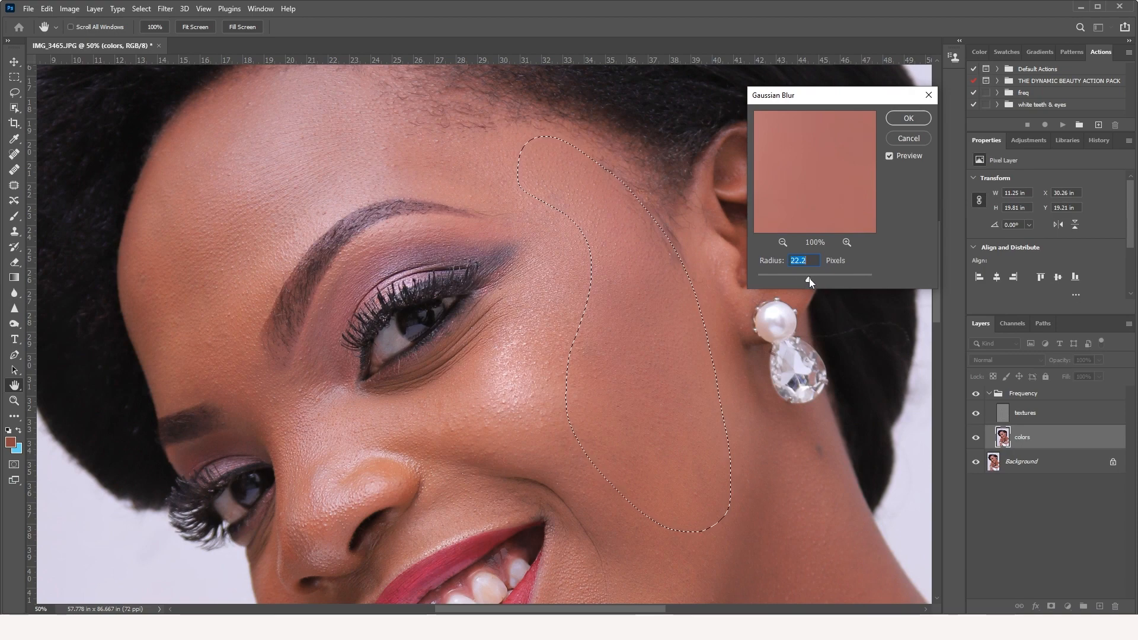
drag(809, 279, 802, 279)
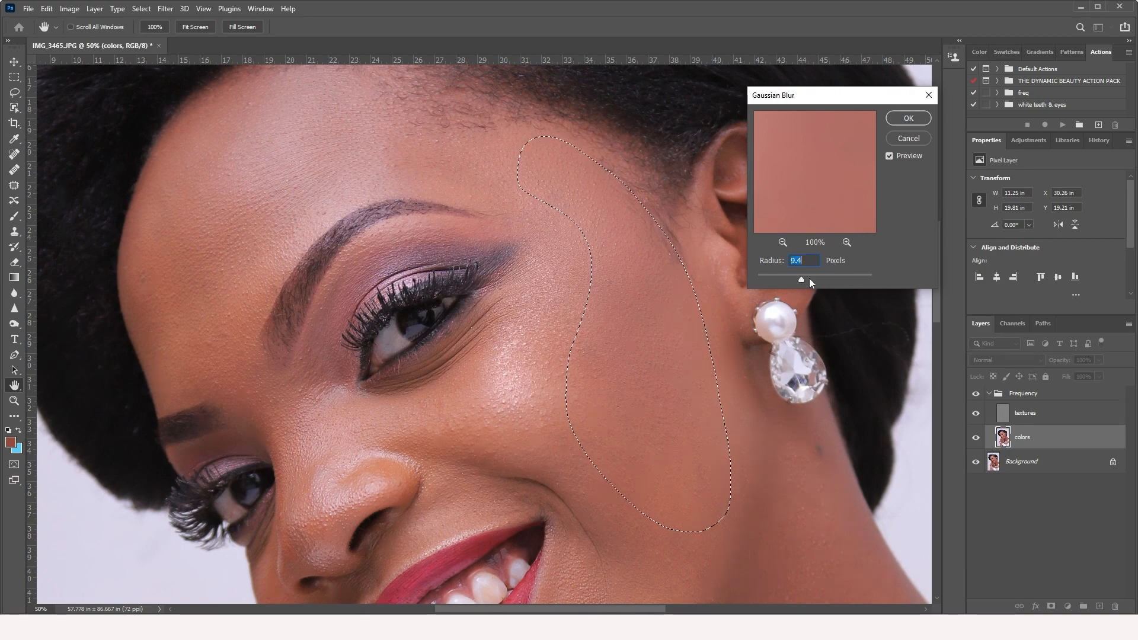
click(810, 279)
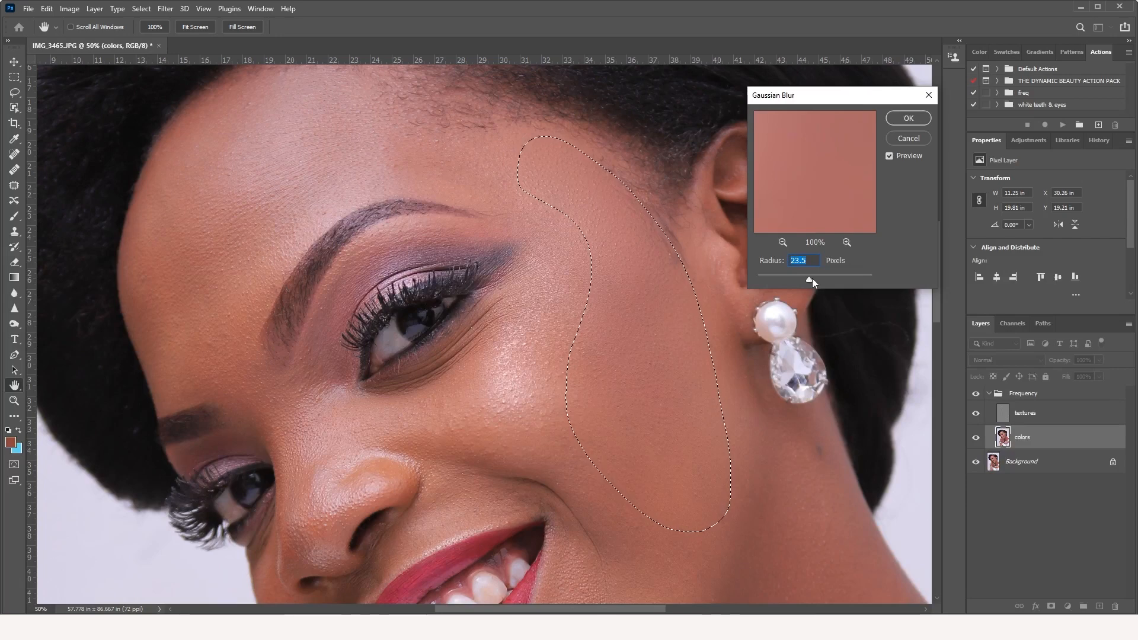
click(812, 279)
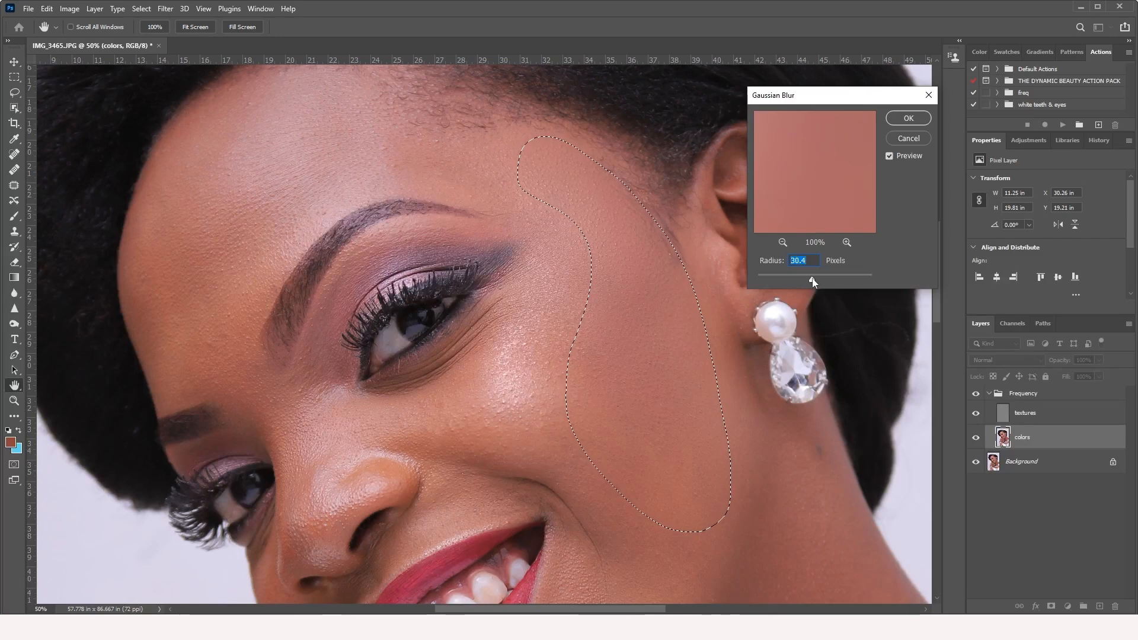
click(813, 279)
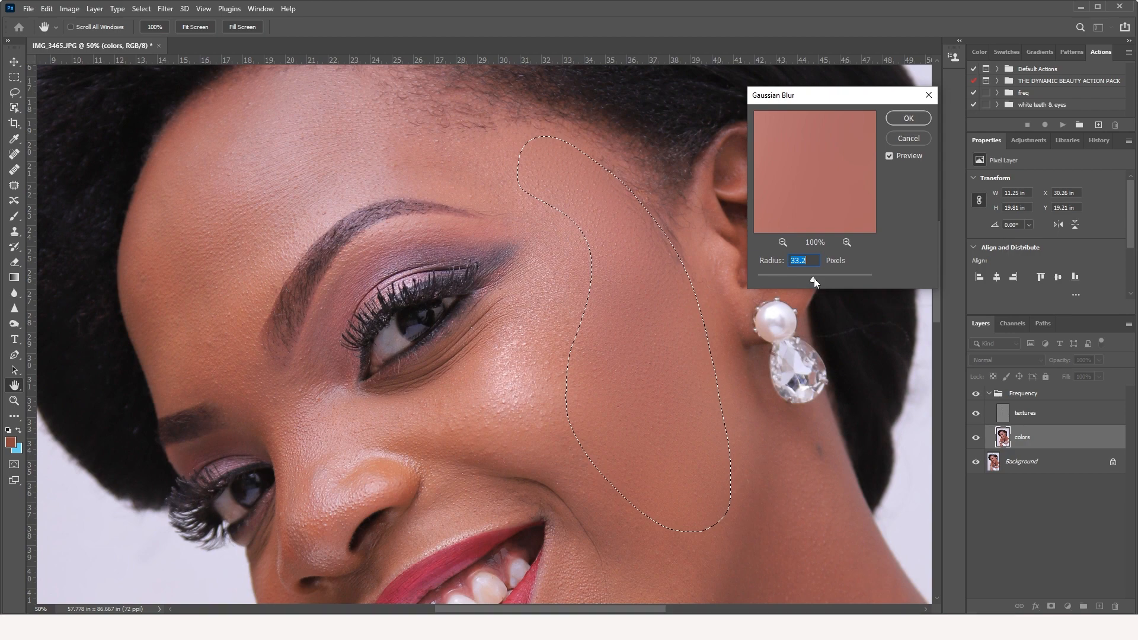
click(815, 279)
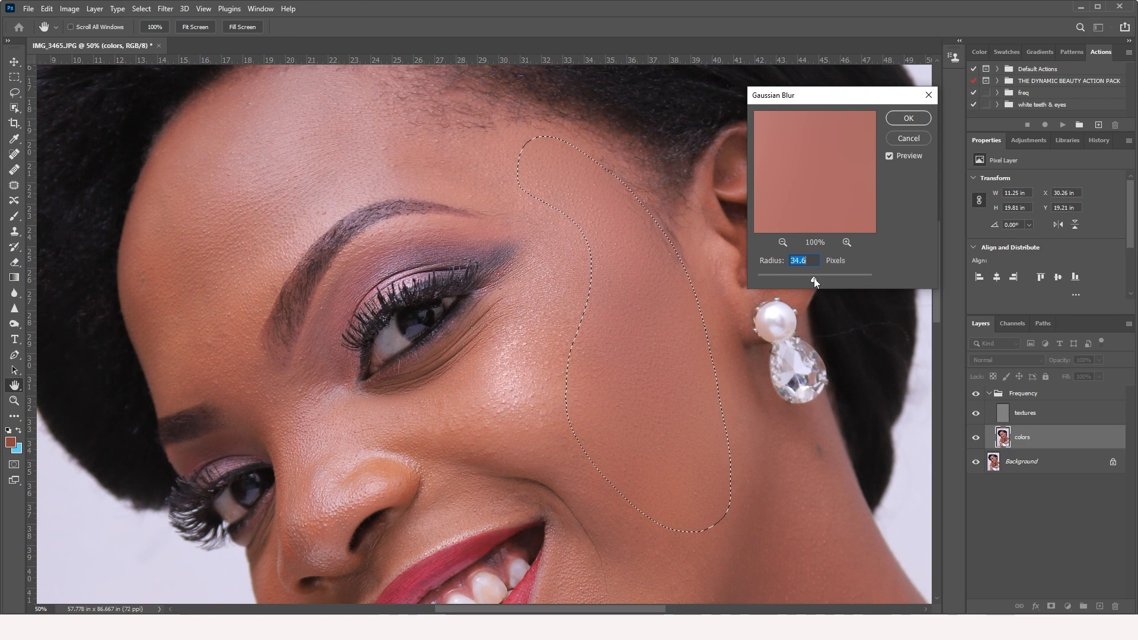
click(908, 119)
key(l)
key(ctrl+d)
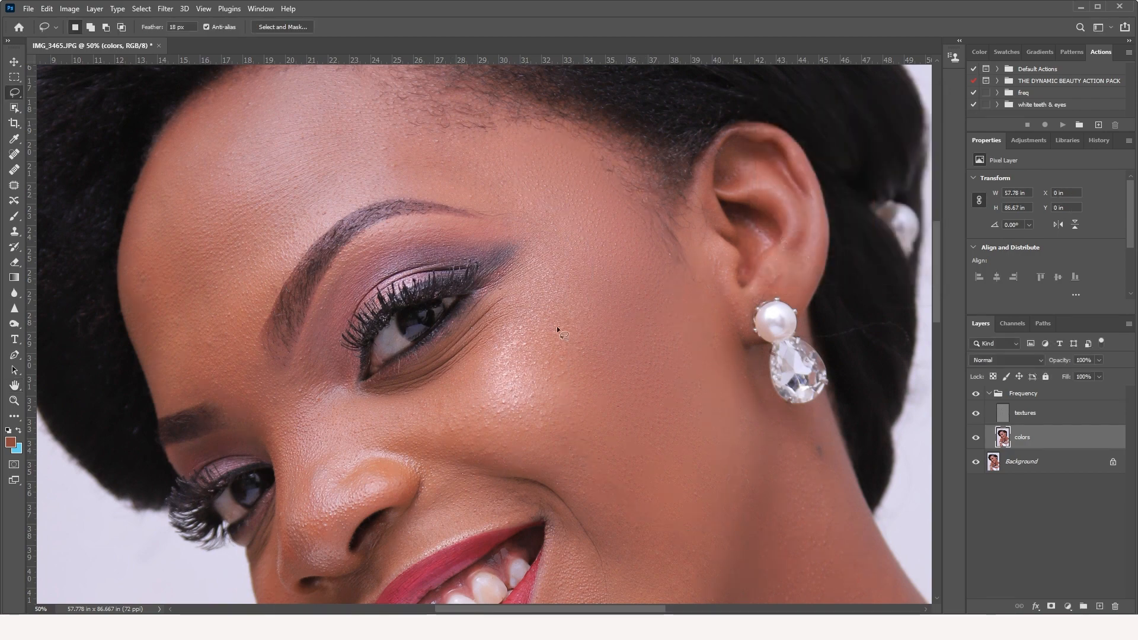
Lasso the cheek skin below the eye, about 16 by 9 in, and open Gaussian Blur for it.
drag(593, 419, 634, 227)
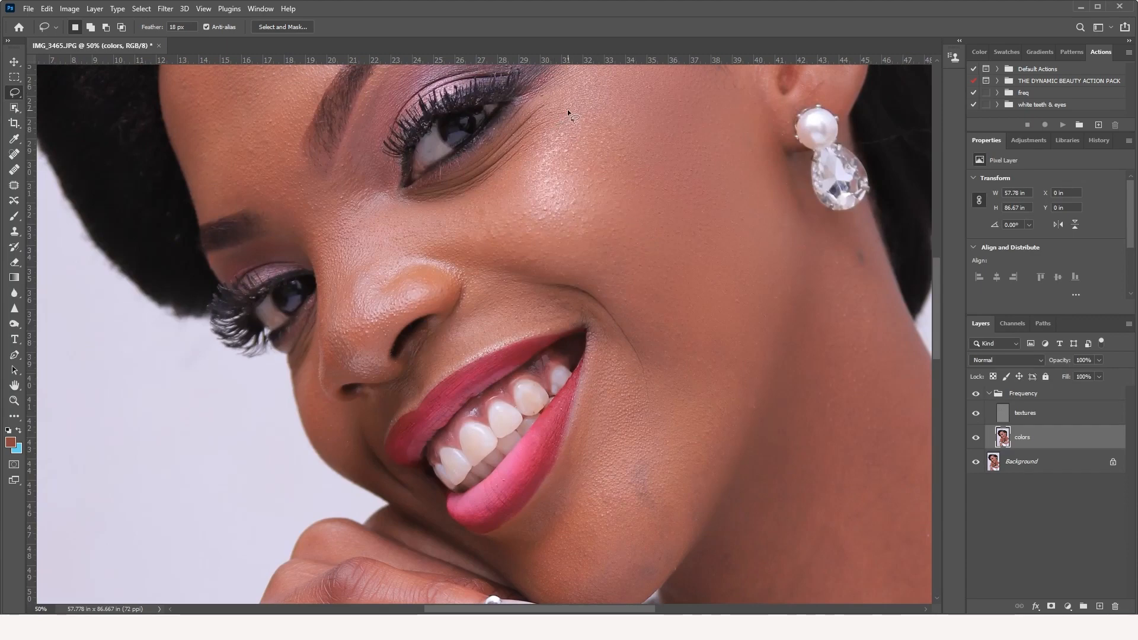
mouse_move(567, 113)
mouse_down()
mouse_move(517, 167)
mouse_move(361, 219)
mouse_move(407, 250)
mouse_move(492, 250)
mouse_move(572, 269)
mouse_move(674, 192)
mouse_move(566, 122)
mouse_up()
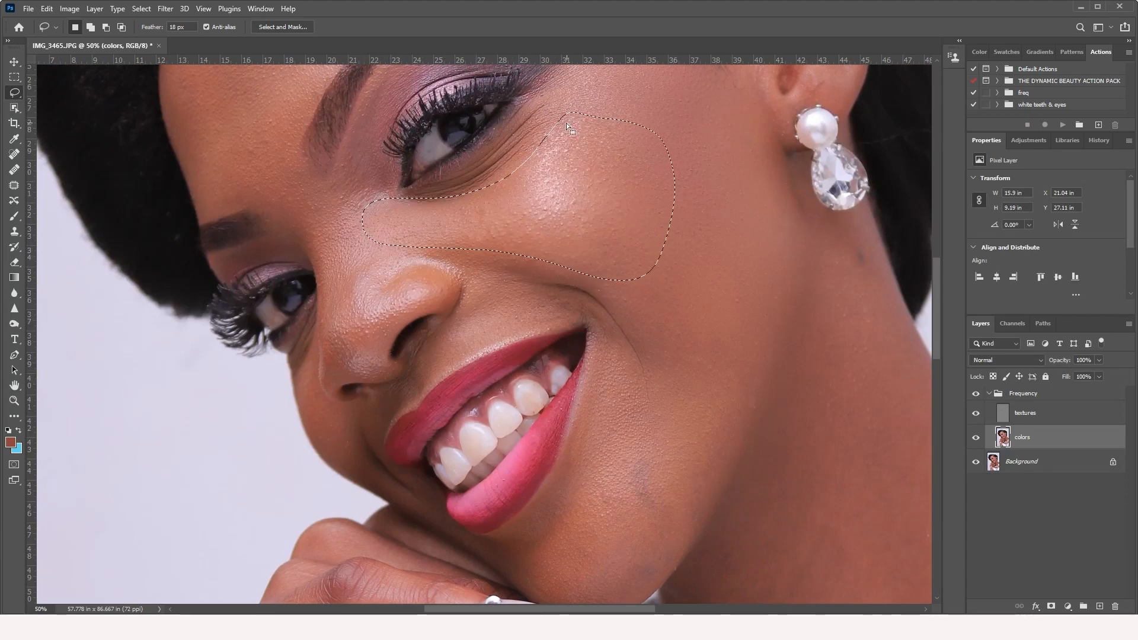
click(166, 9)
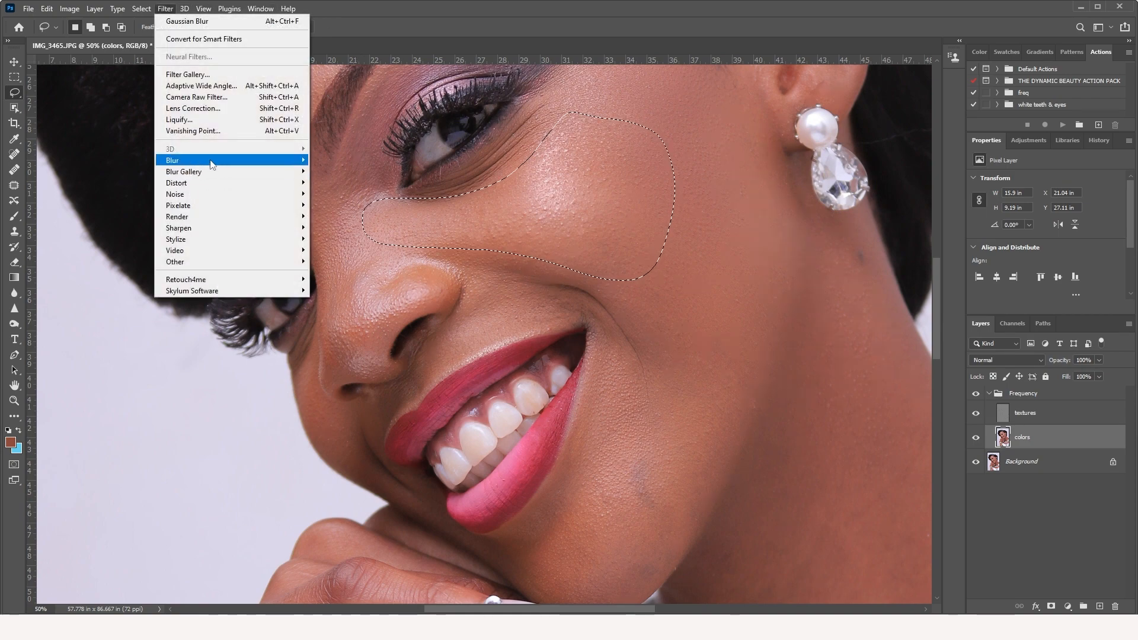
mouse_move(212, 164)
click(358, 205)
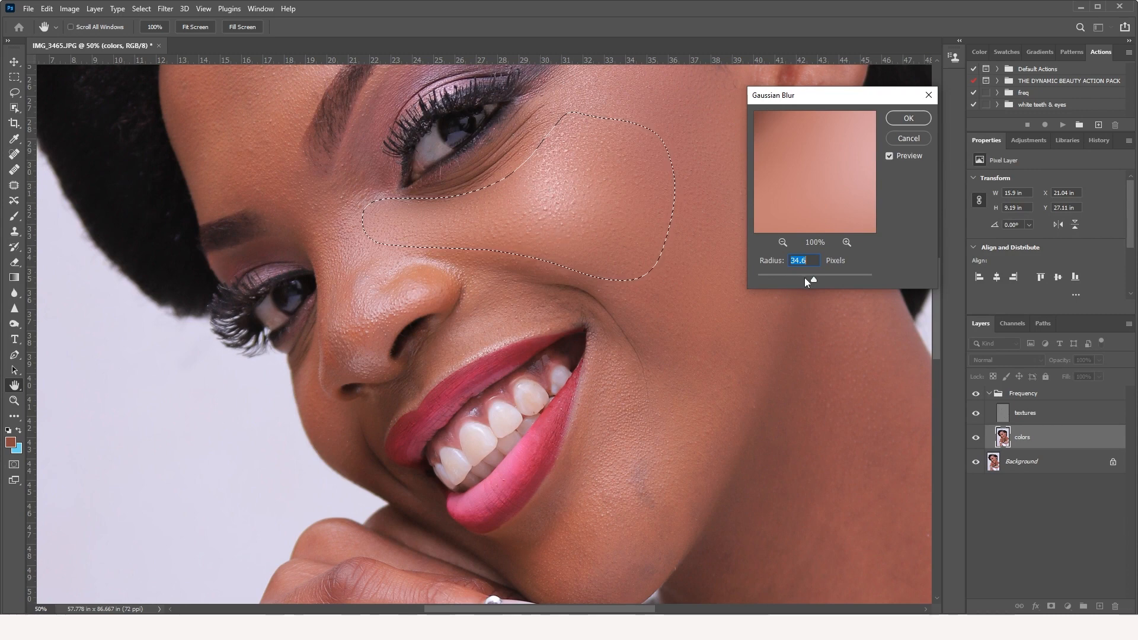
Lower the Gaussian Blur radius, apply it to the selected under-eye cheek area, and deselect.
mouse_move(813, 278)
mouse_down()
mouse_move(757, 278)
mouse_move(804, 279)
mouse_up()
click(908, 119)
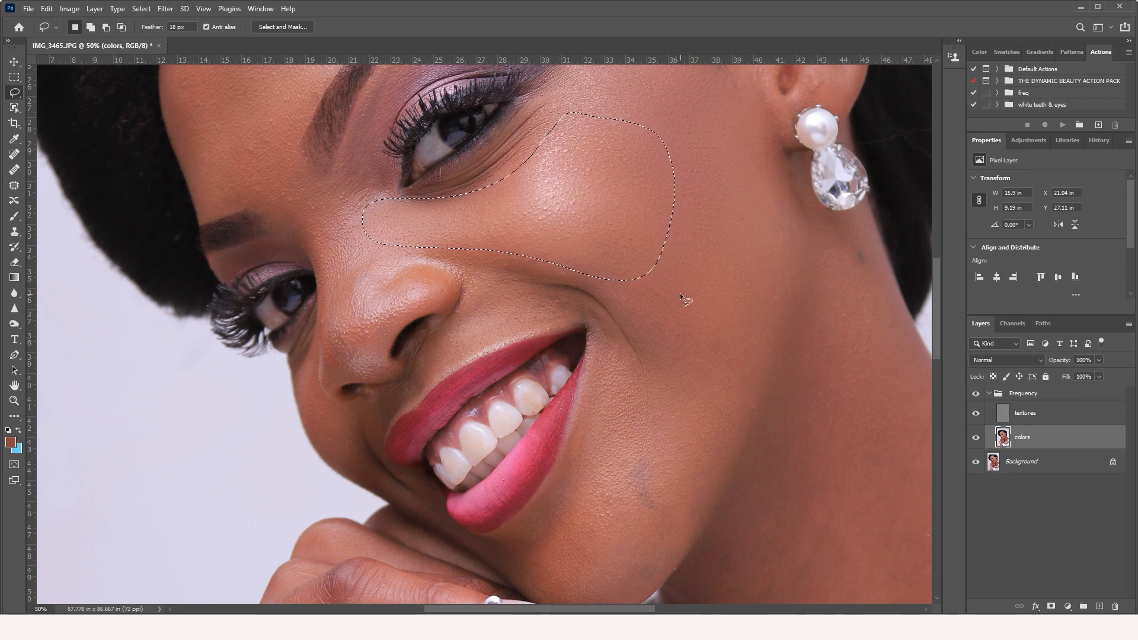
key(ctrl+d)
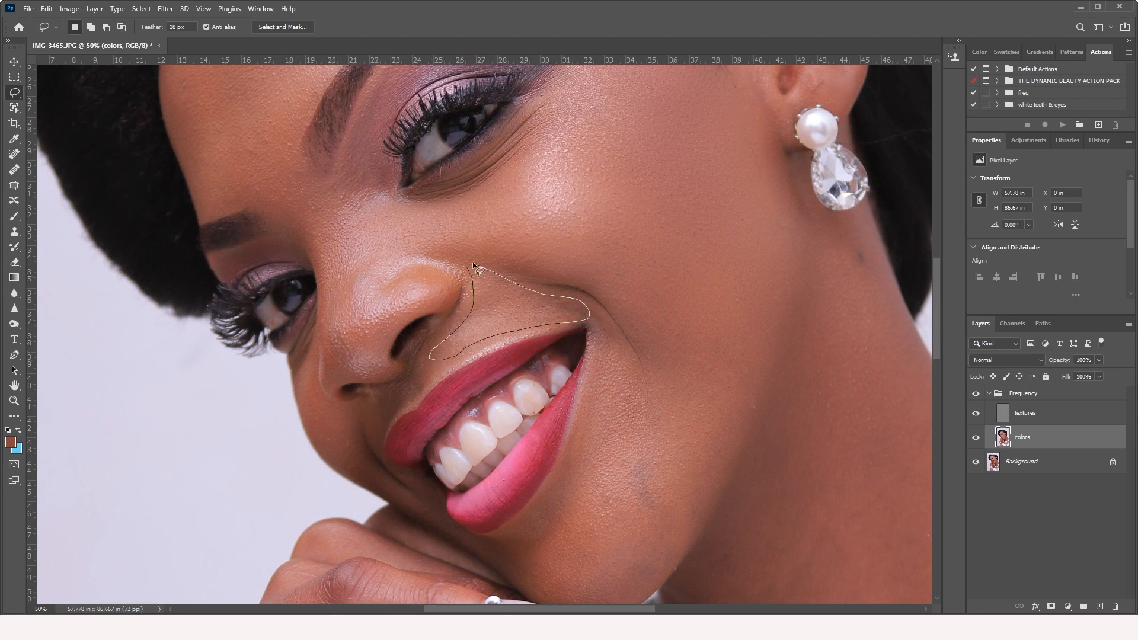
Lasso the skin between the nose and upper lip, about 8.7 by 5.7 in, and clear the selection.
drag(473, 265, 473, 267)
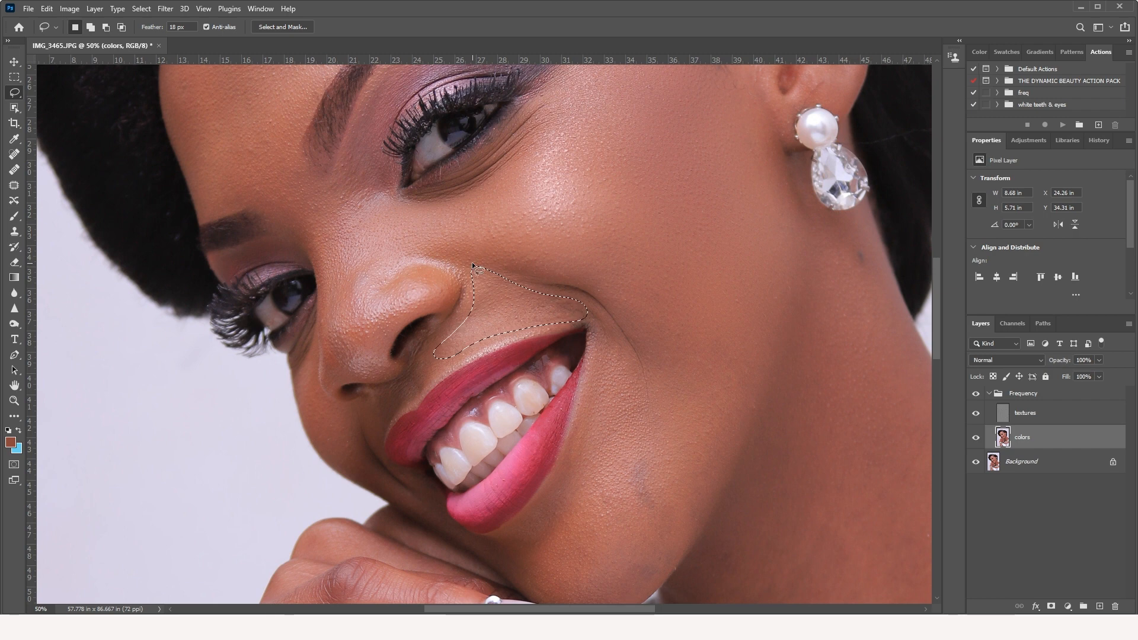
key(ctrl+d)
Lasso the lower cheek and jaw beside the mouth, about 10 by 13 in, and open Gaussian Blur for it.
mouse_move(610, 339)
mouse_down()
mouse_move(595, 462)
mouse_move(553, 539)
mouse_up()
mouse_move(560, 597)
mouse_down()
mouse_move(650, 590)
mouse_move(689, 551)
mouse_move(712, 490)
mouse_up()
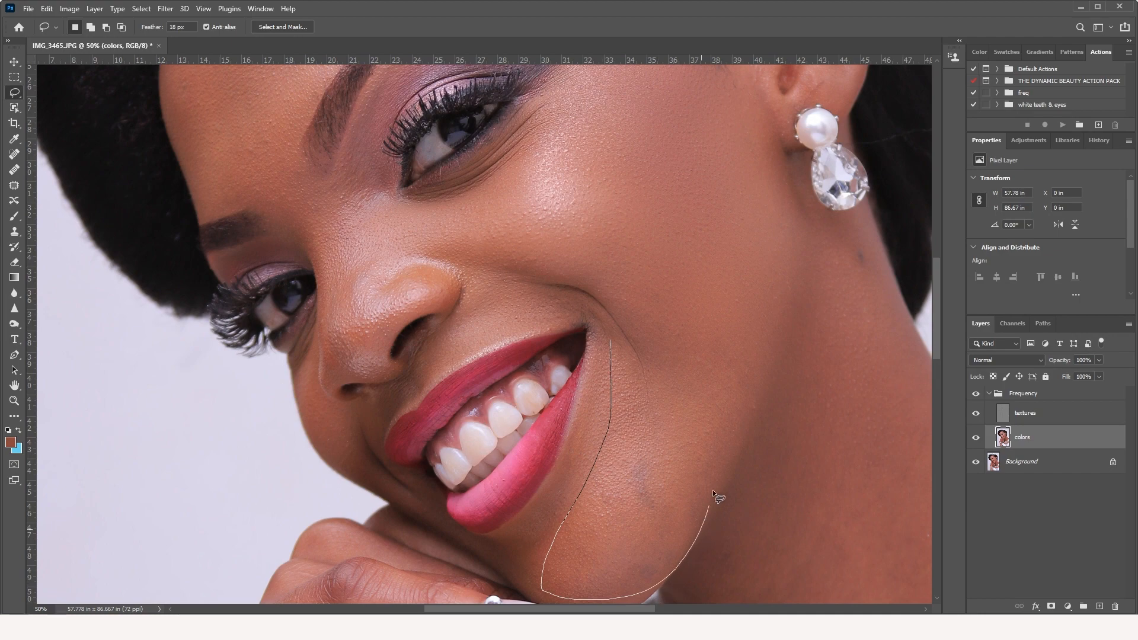
drag(628, 375, 617, 360)
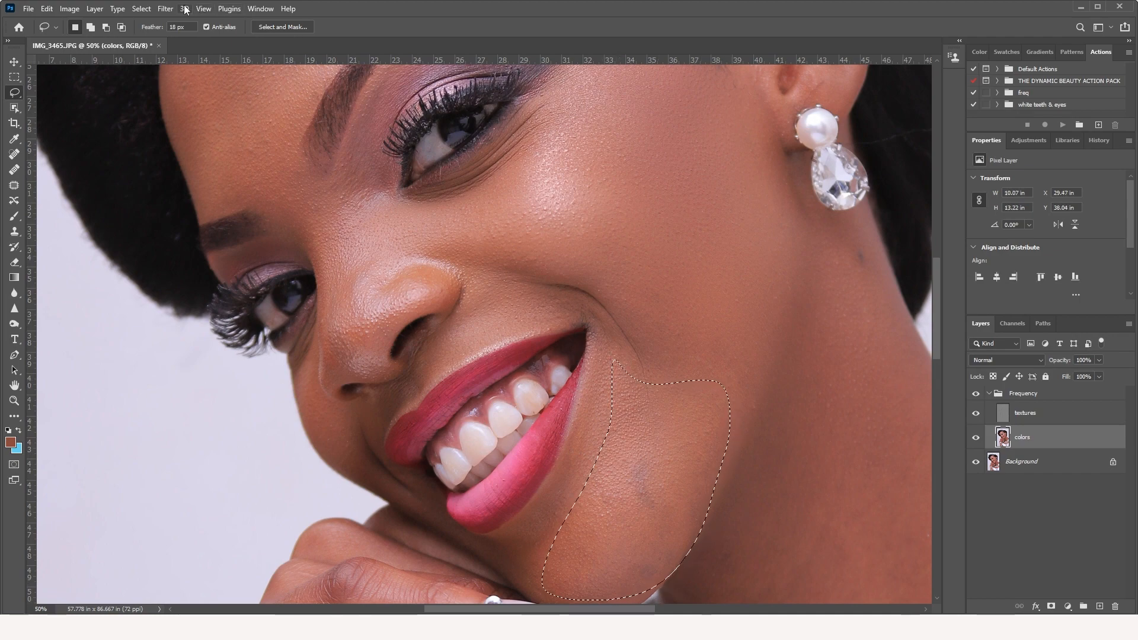
click(166, 8)
mouse_move(199, 160)
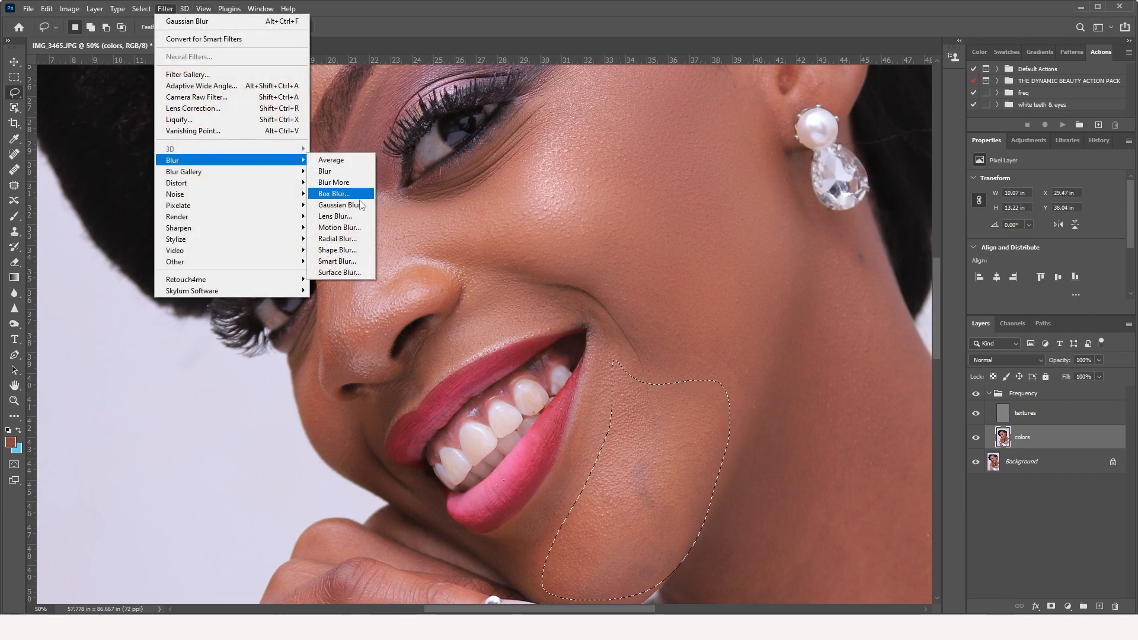
click(338, 205)
Set the Gaussian Blur radius to 42.9 pixels, apply it to the selected jaw area, and deselect.
mouse_move(805, 279)
mouse_down()
mouse_move(784, 279)
mouse_move(817, 276)
mouse_up()
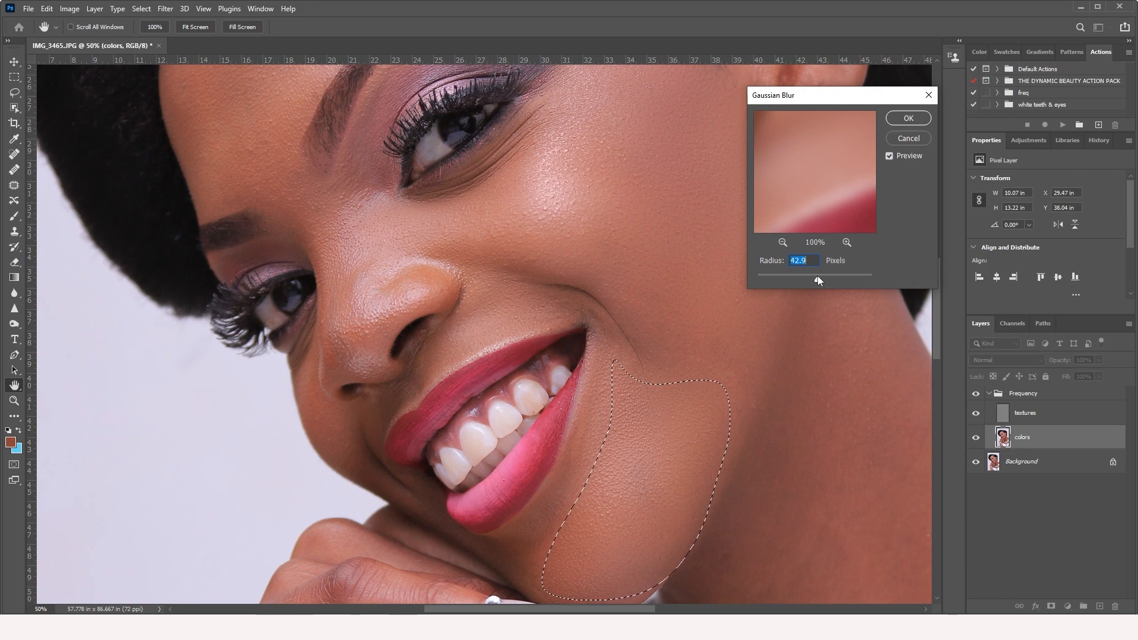
click(907, 118)
key(ctrl+d)
Lasso the forehead skin above the eyebrow, about 18.6 by 13.4 in, and open Gaussian Blur for it.
drag(606, 305, 726, 513)
drag(617, 361, 673, 436)
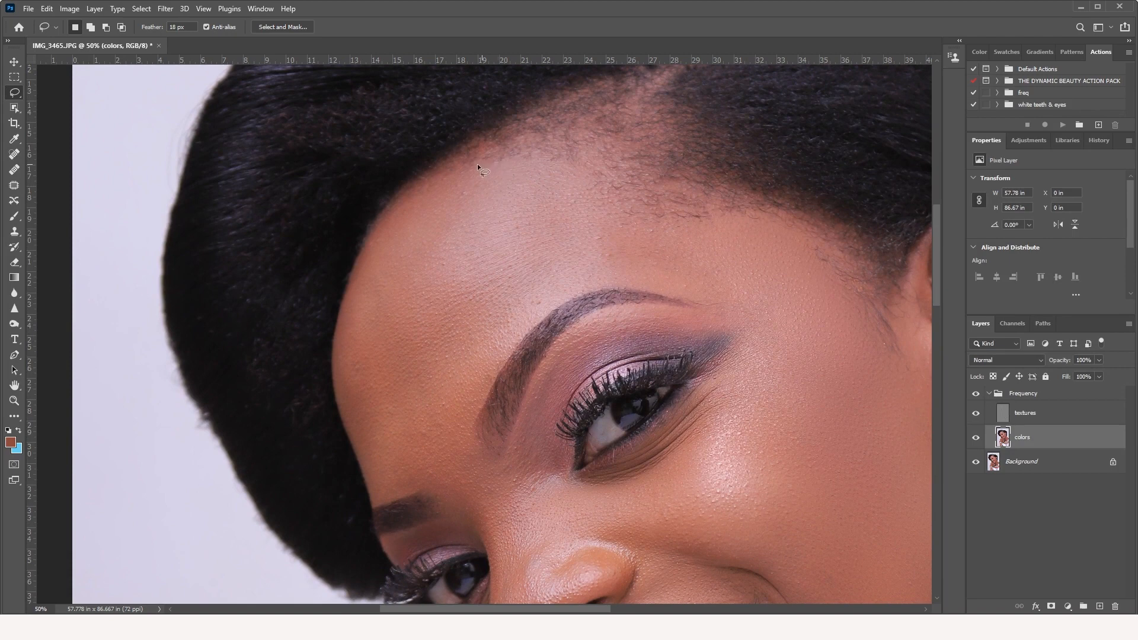
mouse_move(369, 303)
mouse_down()
mouse_move(363, 352)
mouse_move(385, 413)
mouse_up()
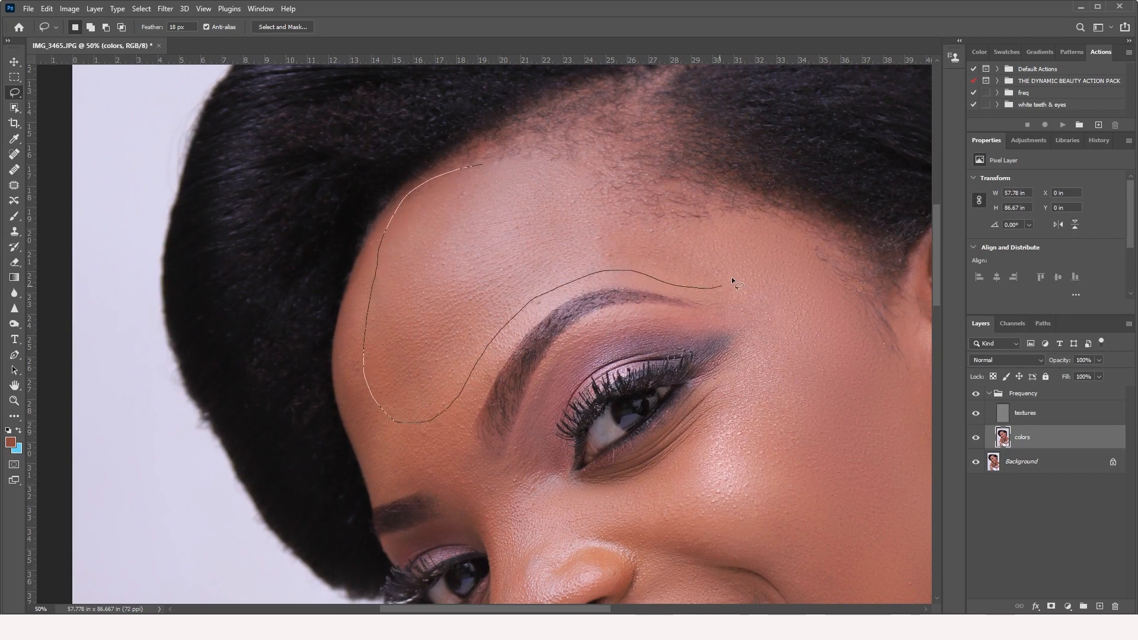
mouse_move(732, 278)
mouse_down()
mouse_move(720, 255)
mouse_move(639, 229)
mouse_move(528, 162)
mouse_up()
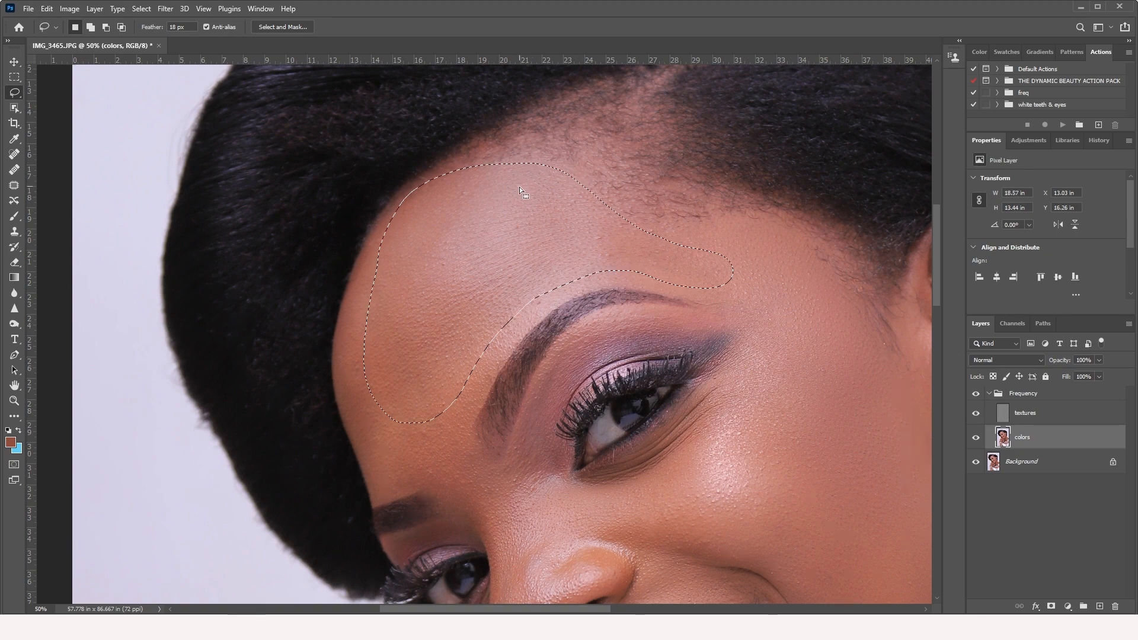
click(164, 8)
mouse_move(201, 162)
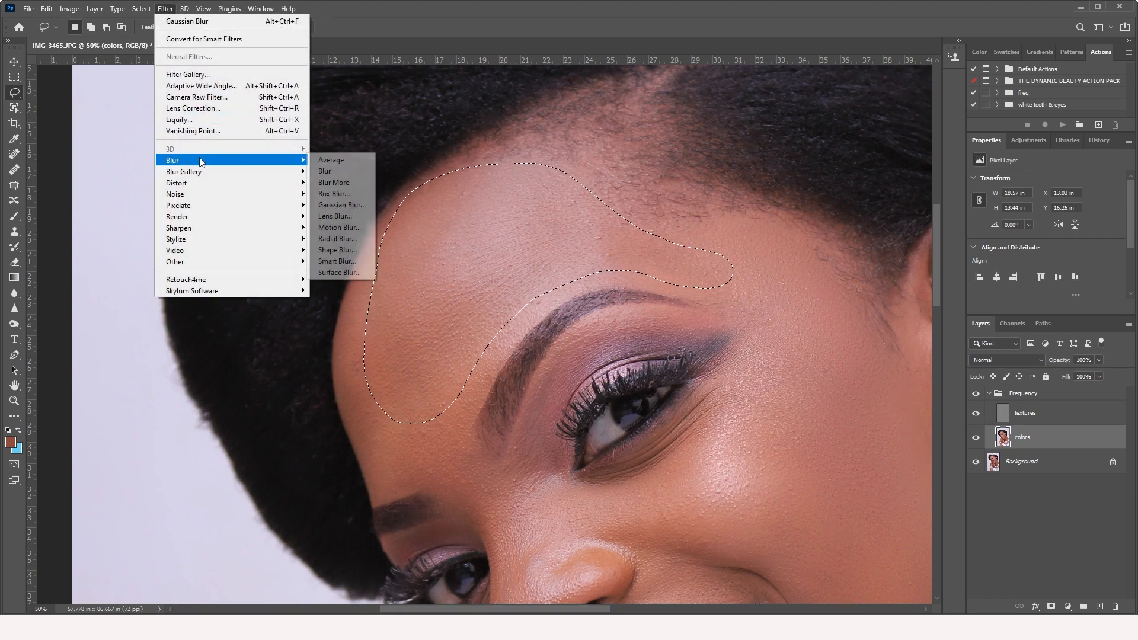
click(342, 204)
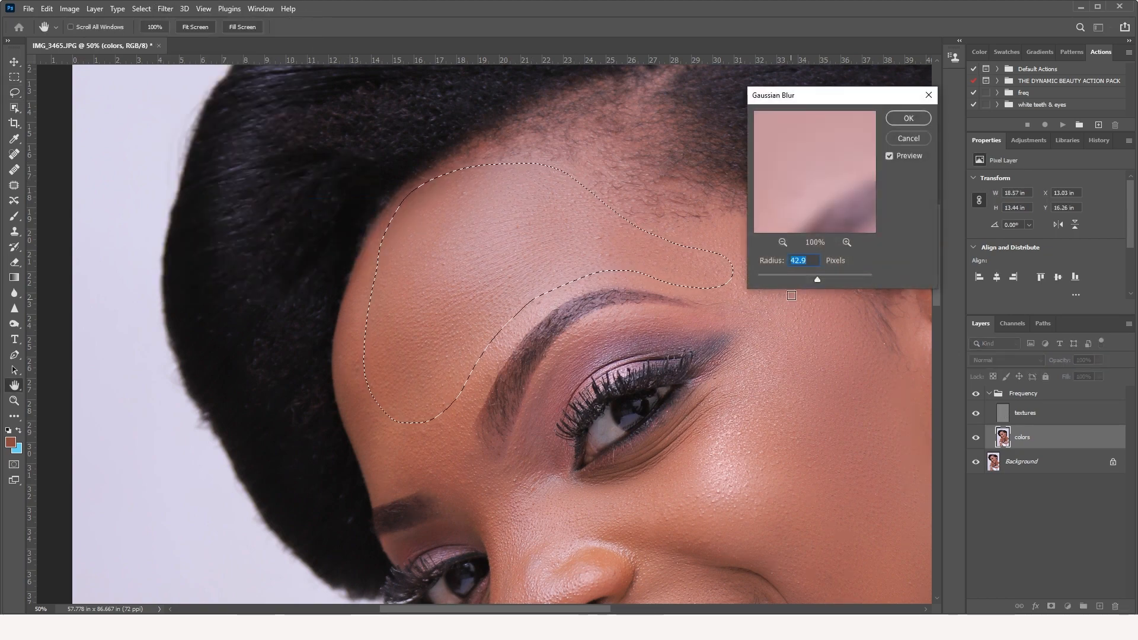
Set the Gaussian Blur radius to 22.2 pixels, apply it to the selected forehead, and deselect.
drag(806, 279, 809, 279)
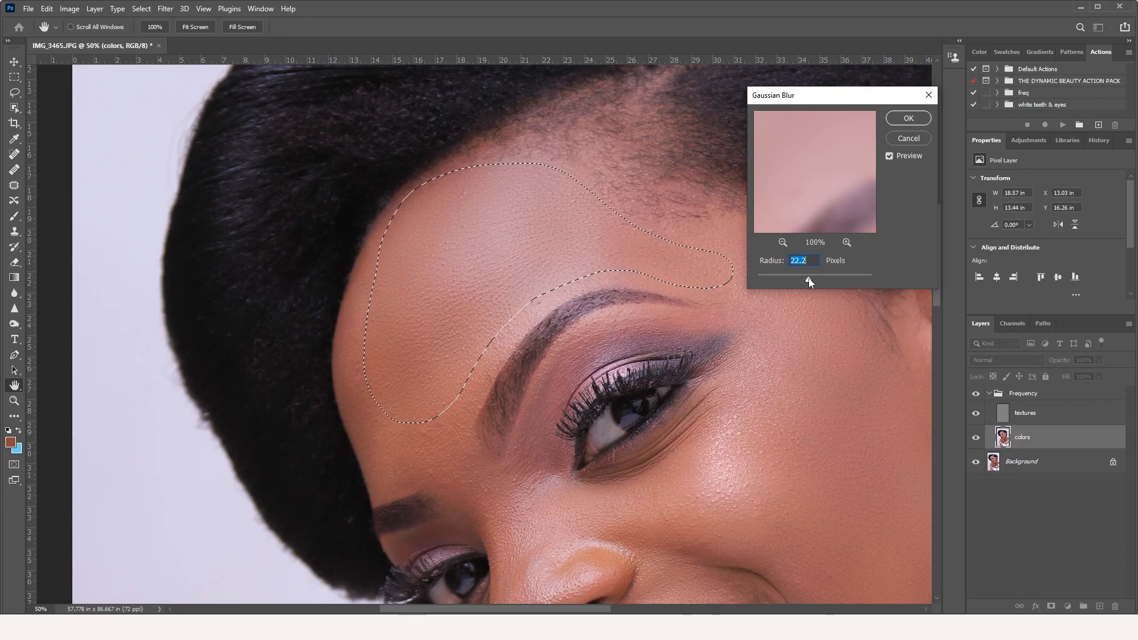
click(898, 124)
key(l)
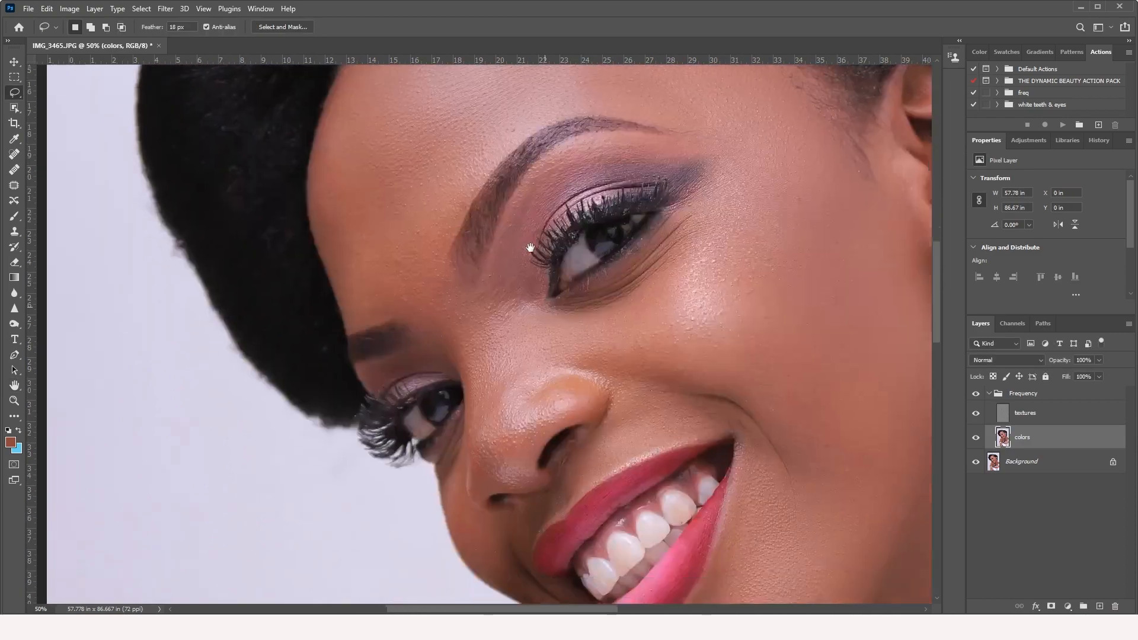
Lasso the skin from the forehead's edge down between the eyebrows, about 8.7 by 11.3 in, and clear the selection.
scroll(534, 243, down, 5)
mouse_move(456, 245)
mouse_down()
mouse_move(479, 334)
mouse_move(450, 290)
mouse_up()
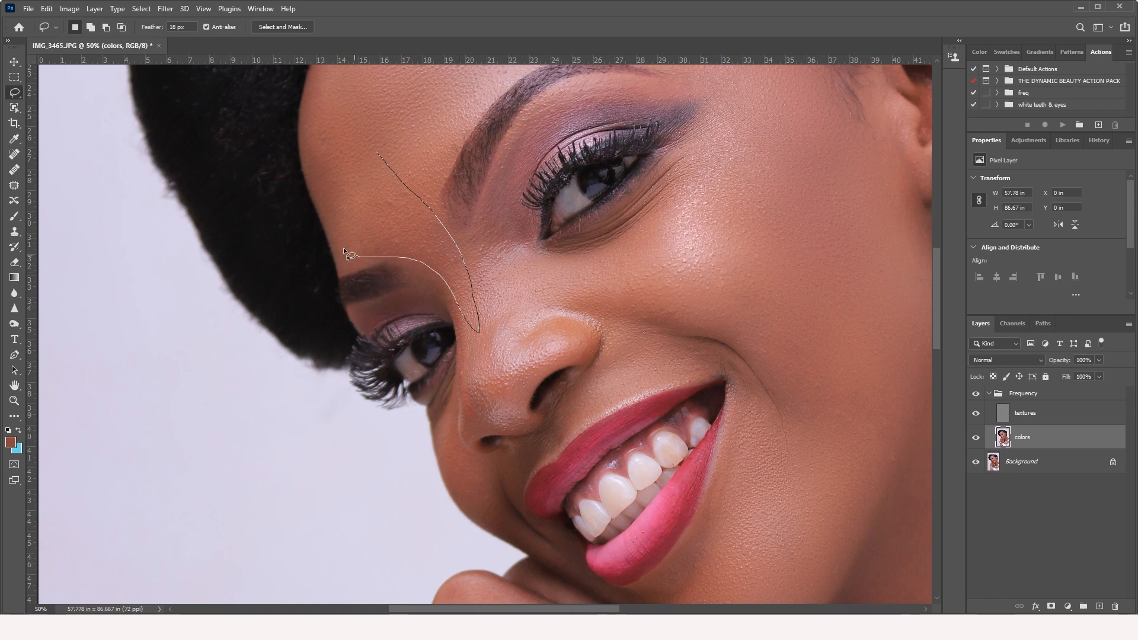
drag(338, 117, 365, 134)
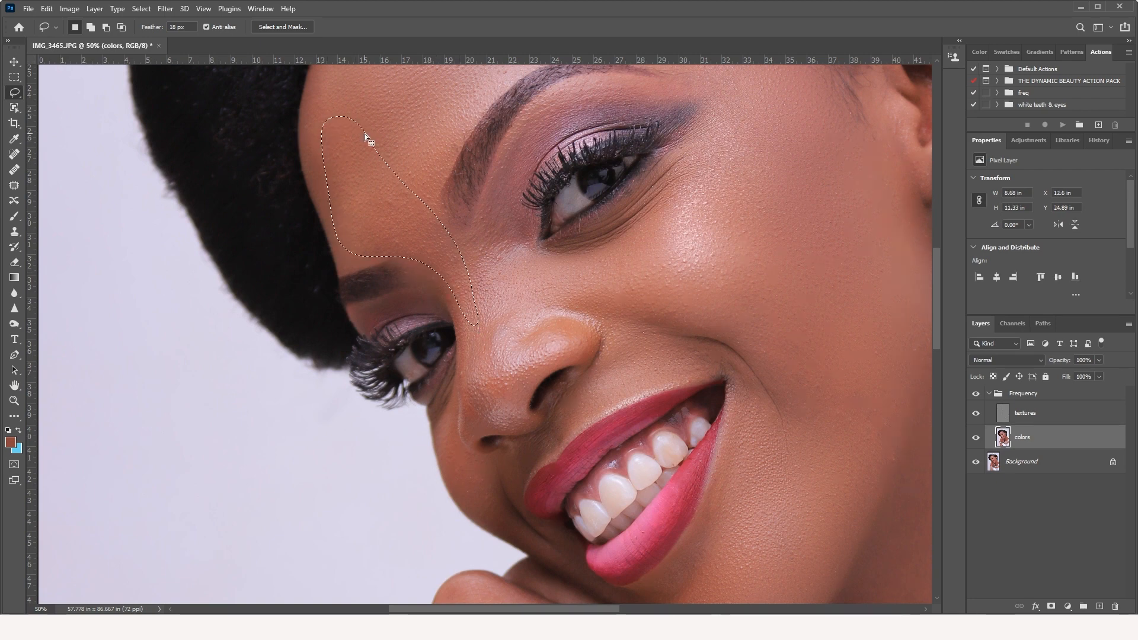
key(ctrl+d)
Lasso the cheek along the outer side of the smile line, about 10 by 11 in, and clear the selection.
mouse_move(568, 308)
mouse_down()
mouse_move(540, 255)
mouse_move(483, 256)
mouse_move(545, 327)
mouse_move(506, 385)
mouse_move(494, 276)
mouse_up()
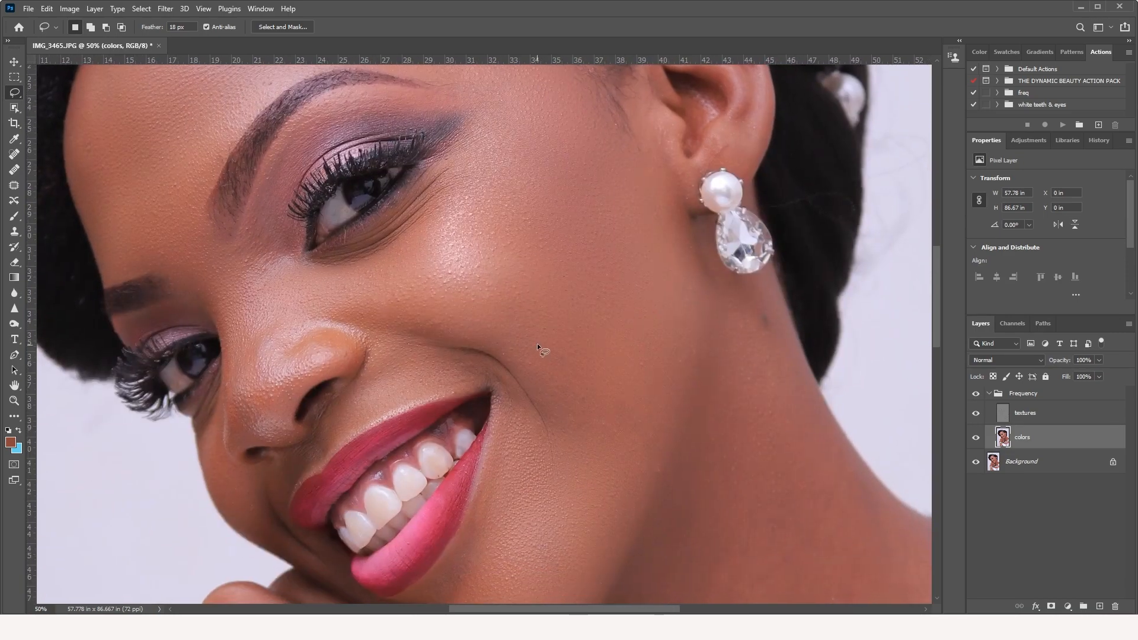
mouse_move(493, 347)
mouse_down()
mouse_move(527, 383)
mouse_move(555, 444)
mouse_up()
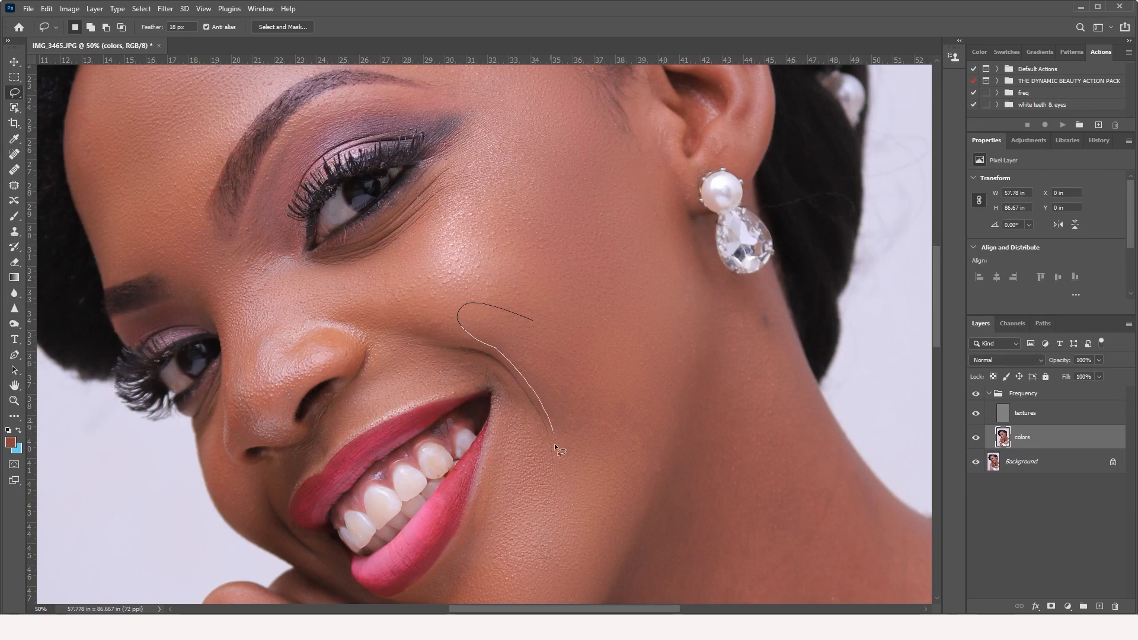
drag(567, 308, 567, 305)
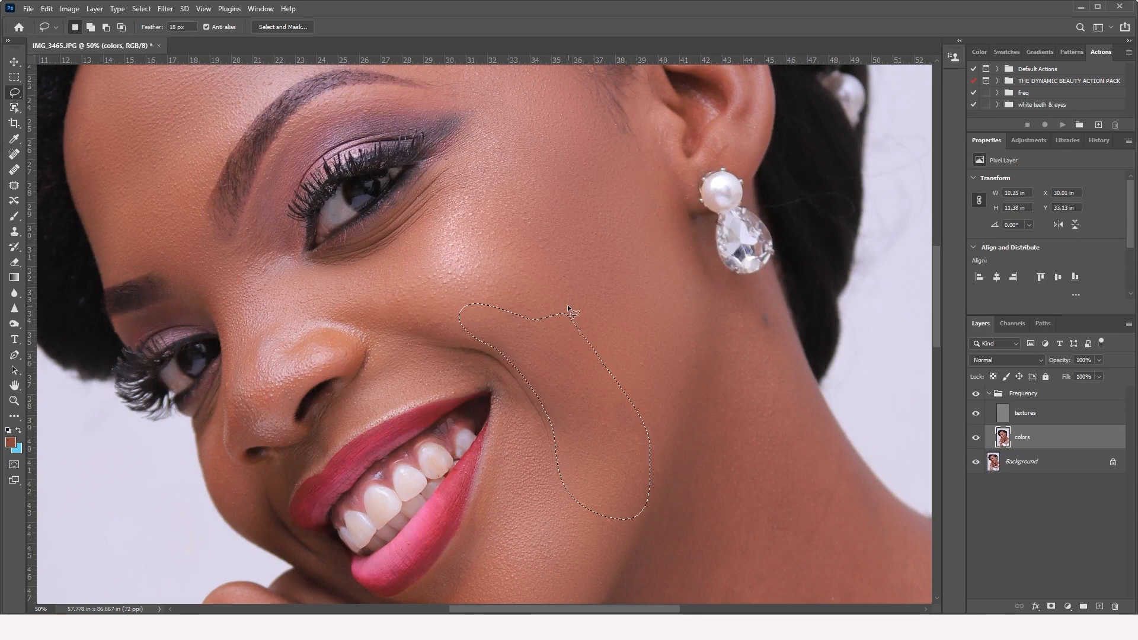
key(ctrl+d)
Lasso the neck from below the ear to the necklace, about 16 by 26 in, and open Gaussian Blur for it.
drag(595, 415, 490, 283)
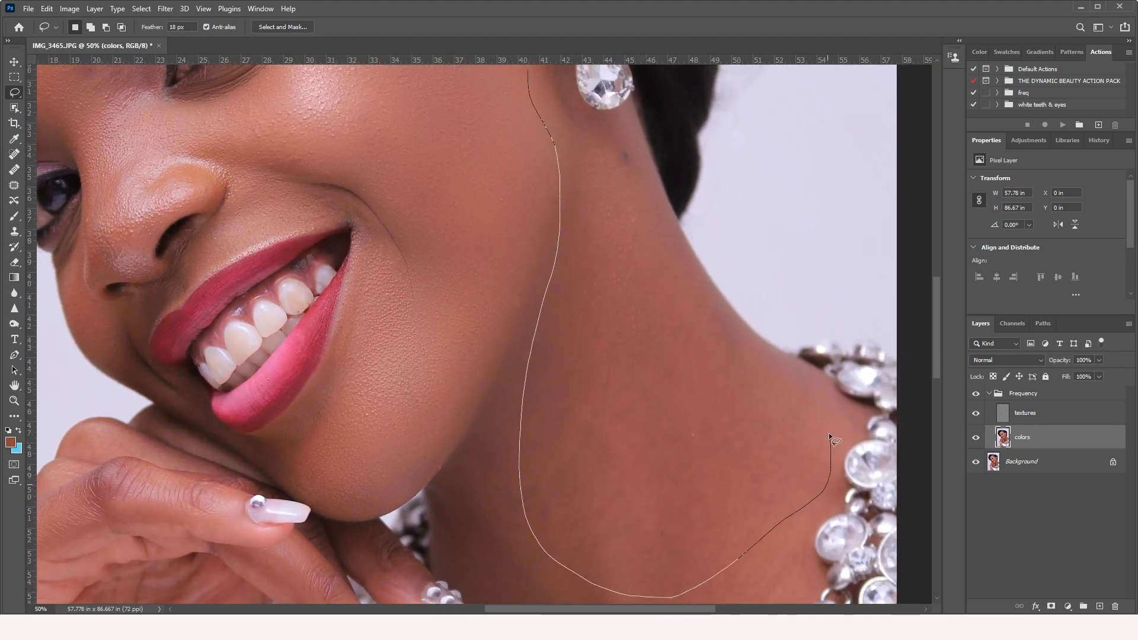
mouse_move(829, 432)
mouse_down()
mouse_move(791, 390)
mouse_move(737, 355)
mouse_up()
drag(645, 184, 607, 168)
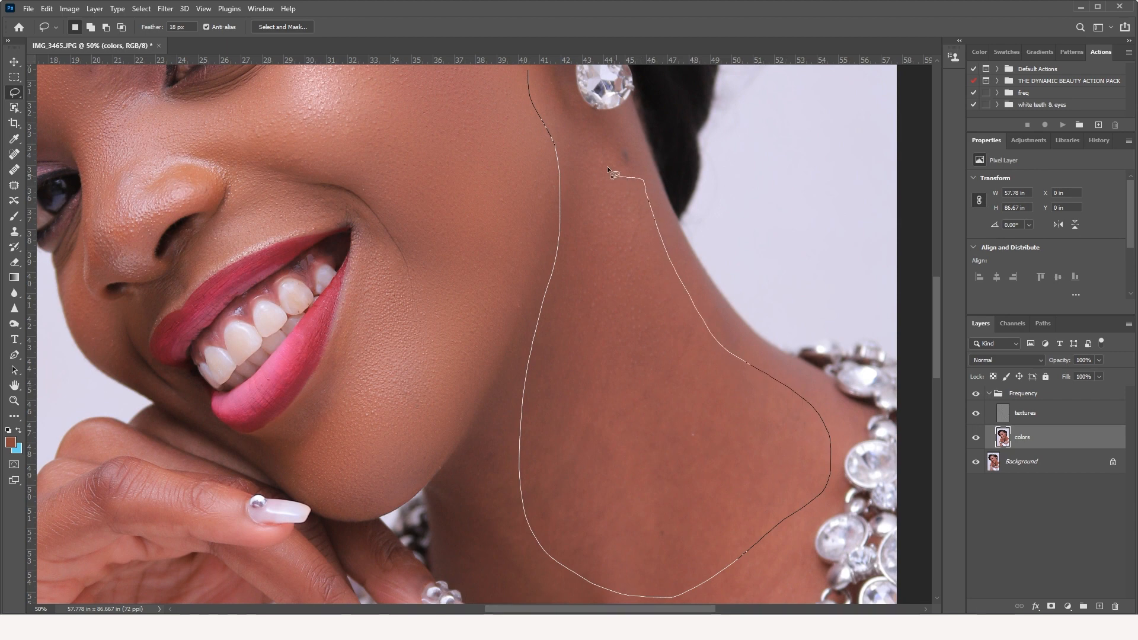
drag(545, 79, 531, 73)
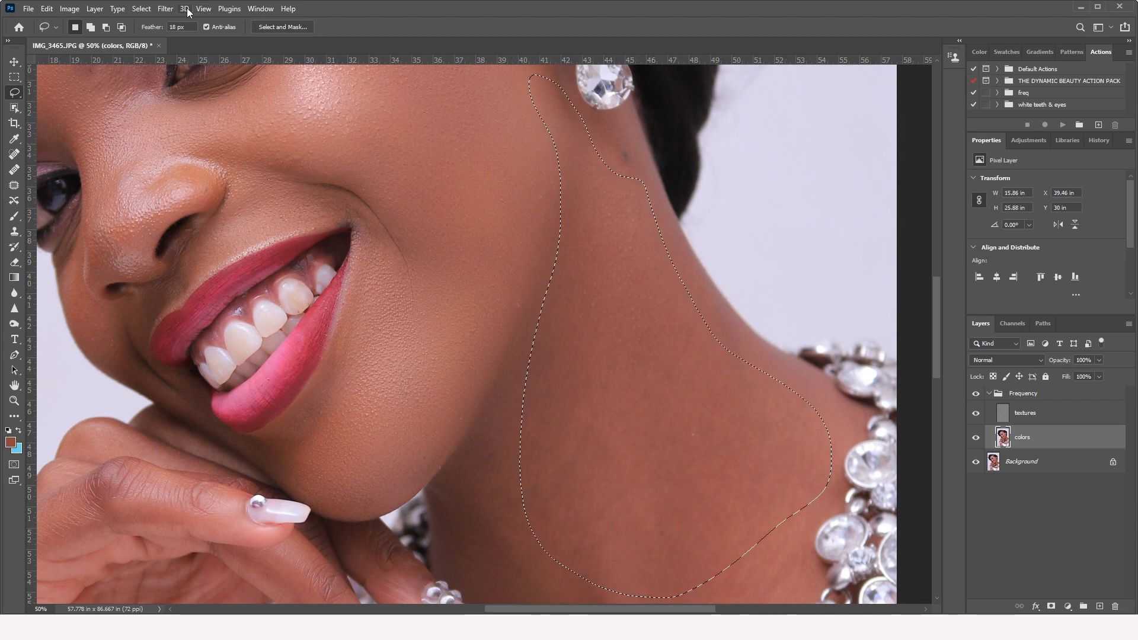
click(165, 9)
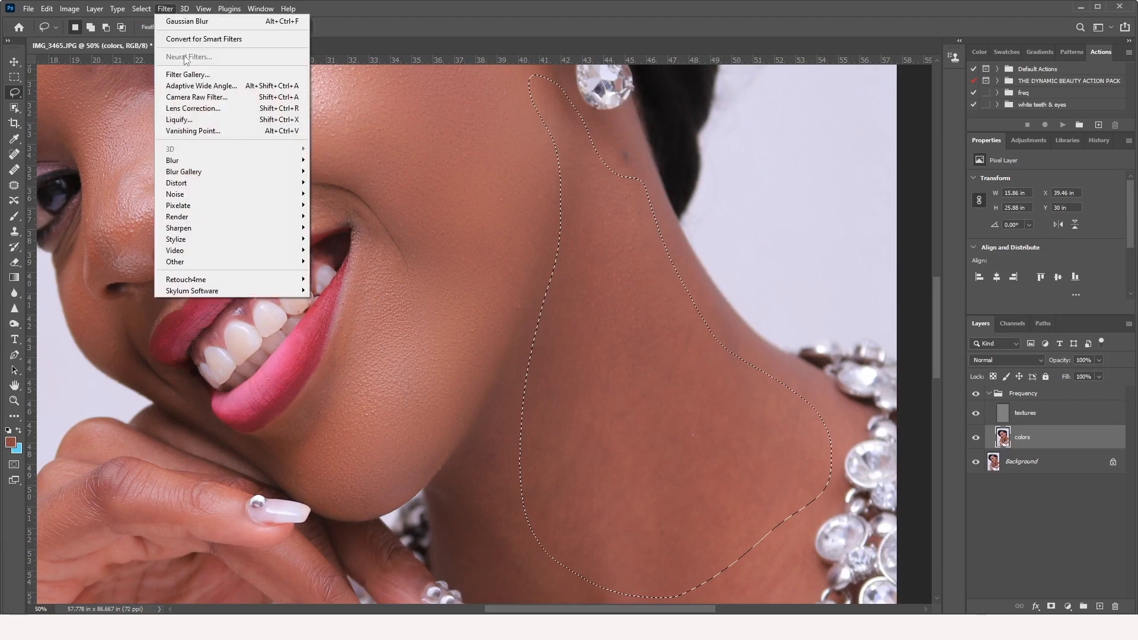
mouse_move(215, 168)
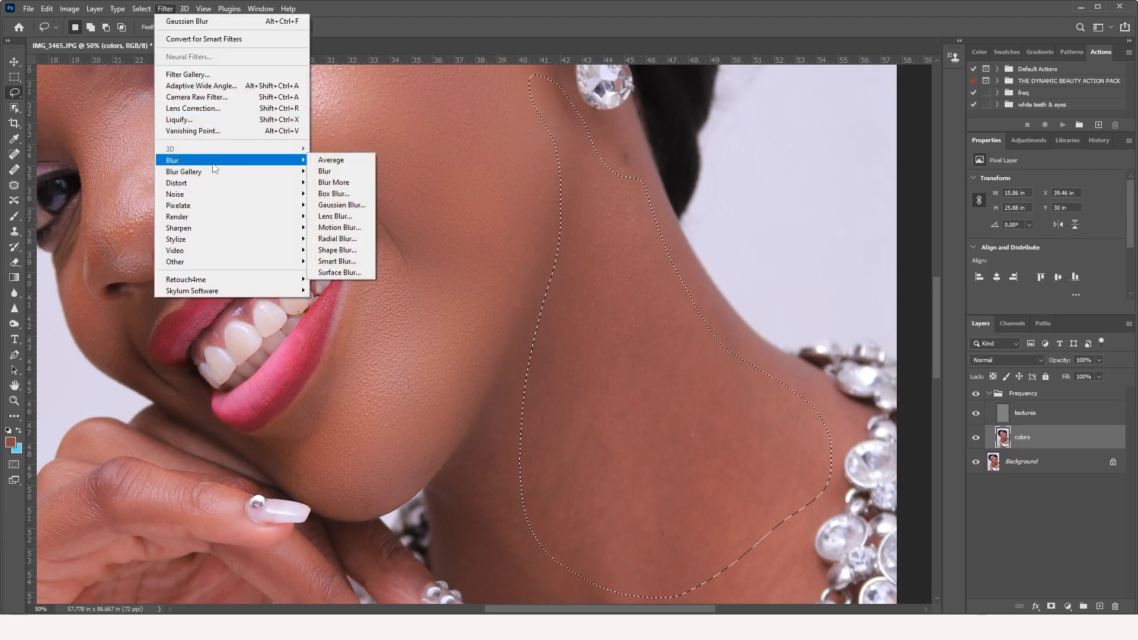
click(342, 205)
Set the Gaussian Blur radius to about 44 pixels, apply it to the selected neck area, and deselect.
drag(805, 285, 818, 281)
click(893, 117)
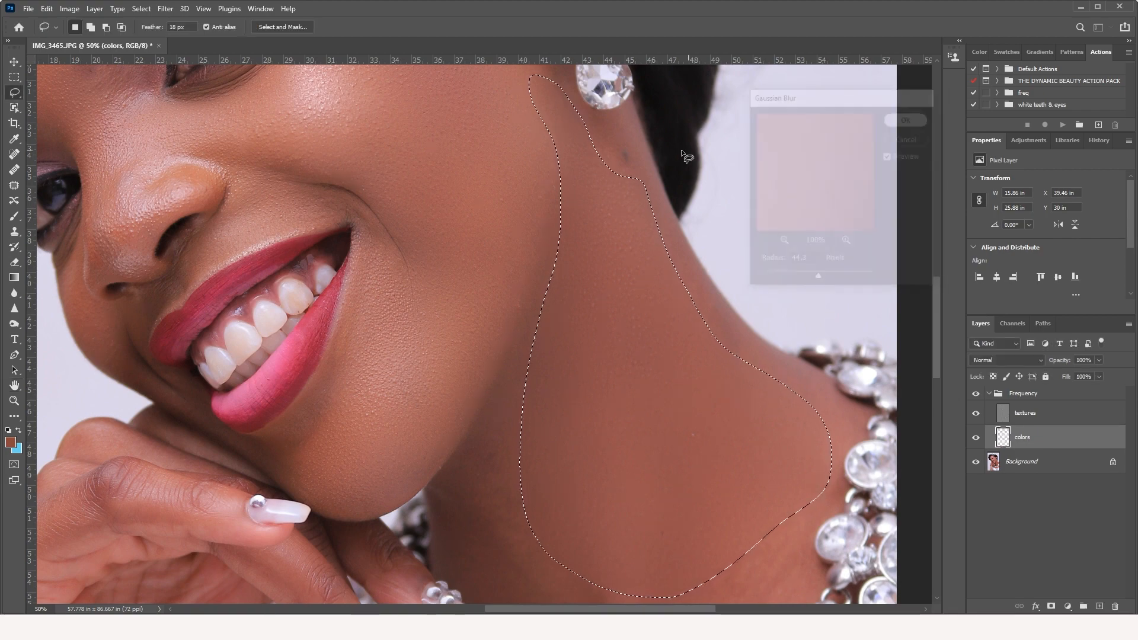
key(ctrl+d)
Lasso the shadowed front of the neck beside the fingers, about 9 by 19 in, reapply the last Gaussian Blur, and deselect.
drag(639, 493, 641, 274)
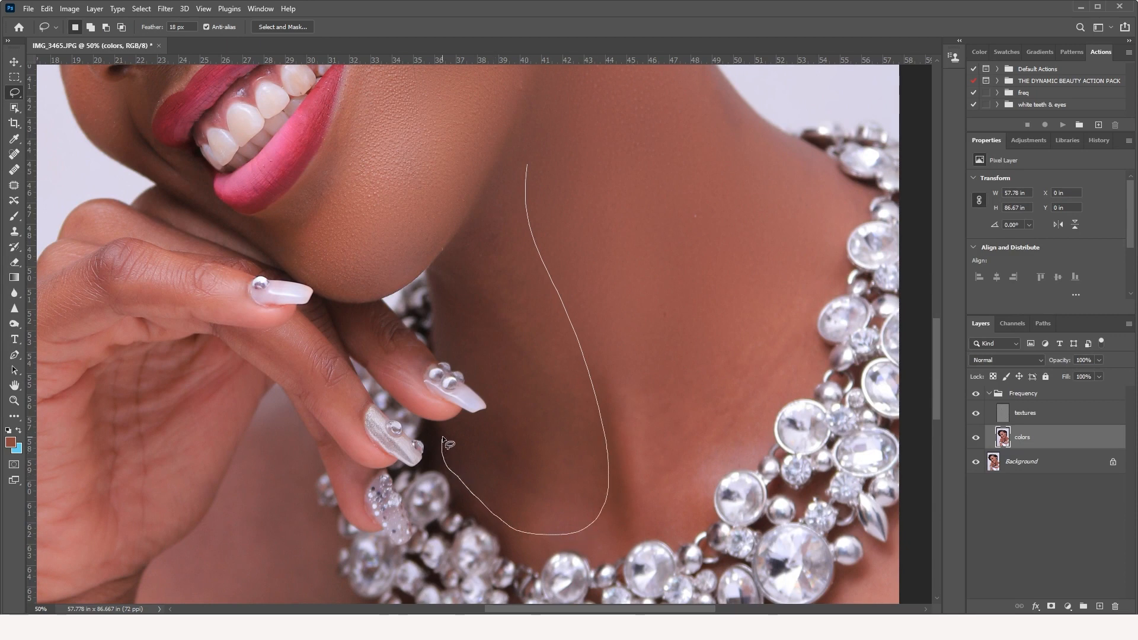
mouse_move(484, 375)
mouse_down()
mouse_move(459, 337)
mouse_move(450, 267)
mouse_move(512, 155)
mouse_up()
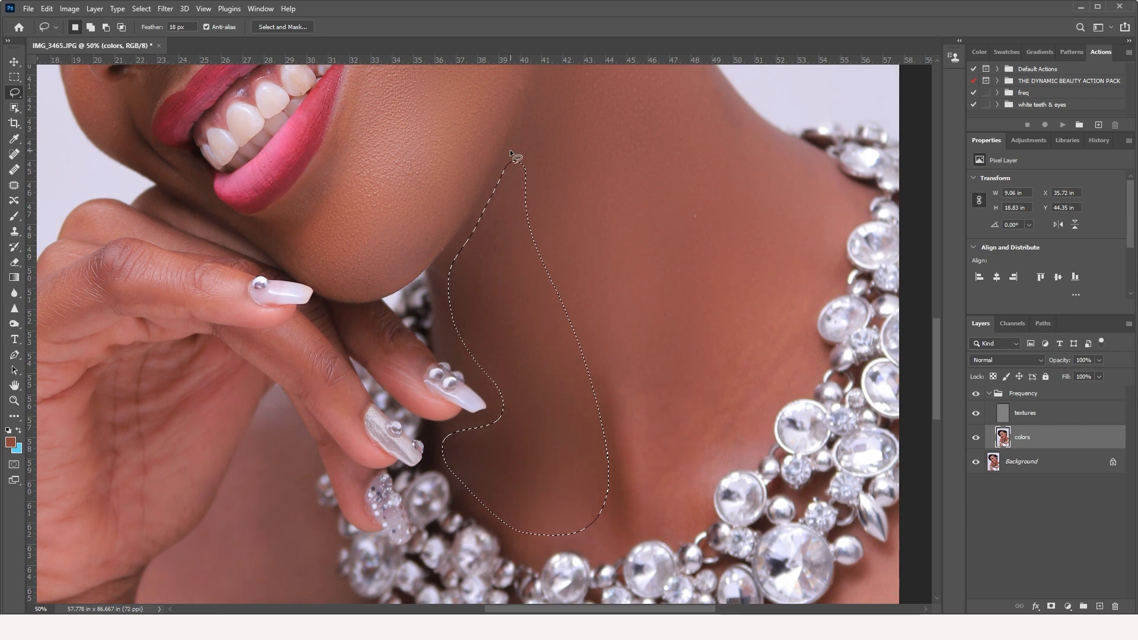
key(ctrl+alt+f)
key(ctrl+d)
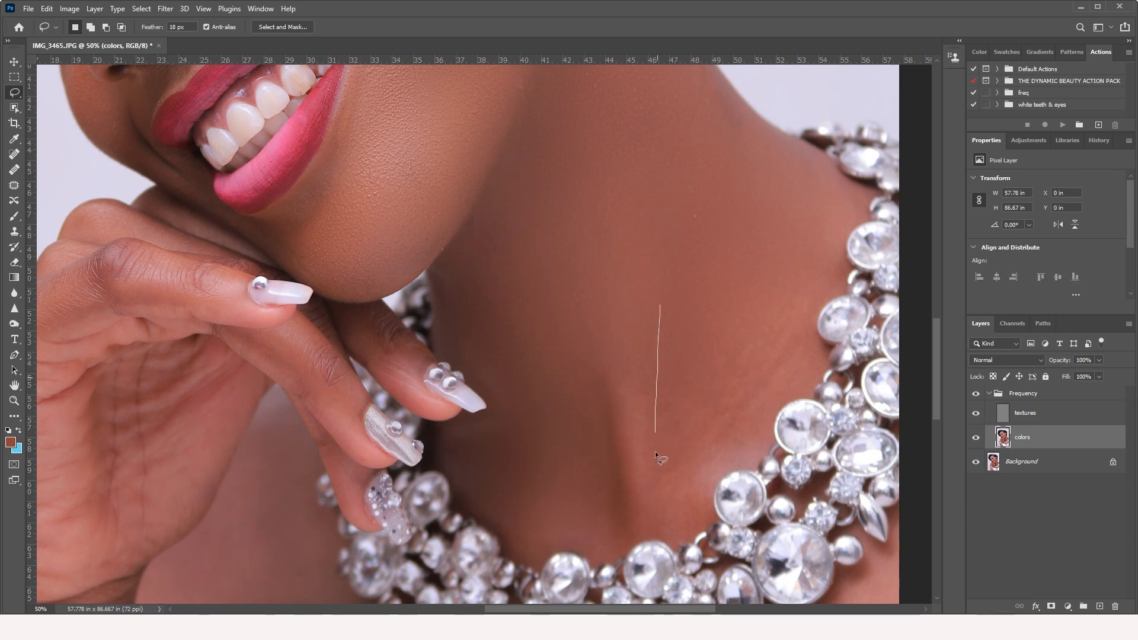
Lasso the lower neck skin beside the necklace, about 7 by 11 in, and clear the selection.
mouse_move(776, 358)
mouse_down()
mouse_move(776, 278)
mouse_move(763, 268)
mouse_up()
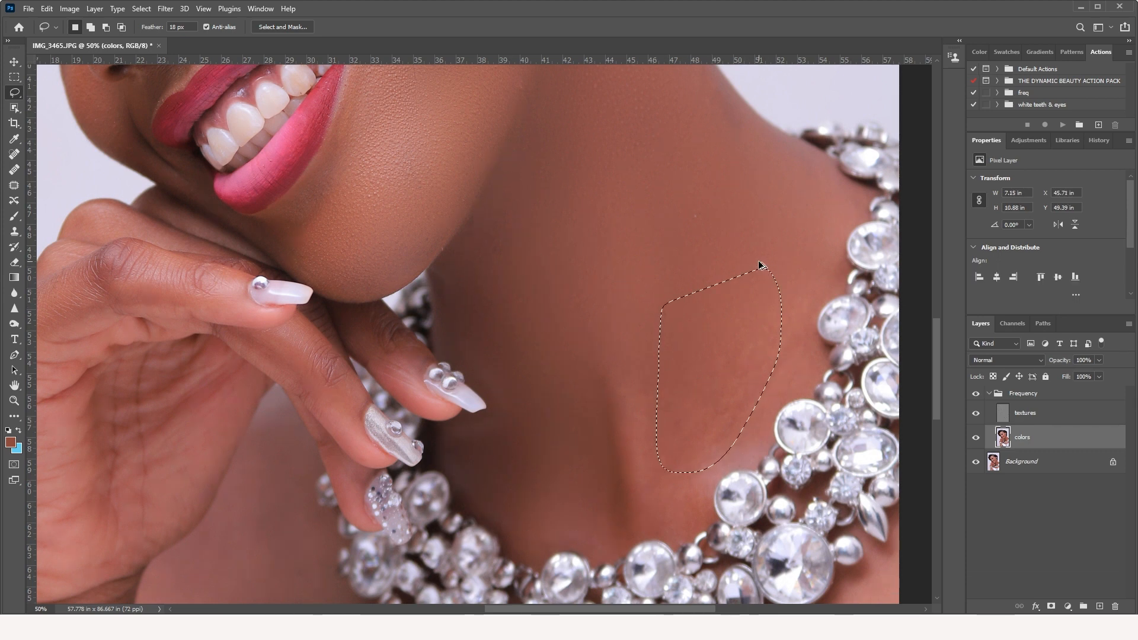
key(ctrl+d)
drag(421, 218, 488, 262)
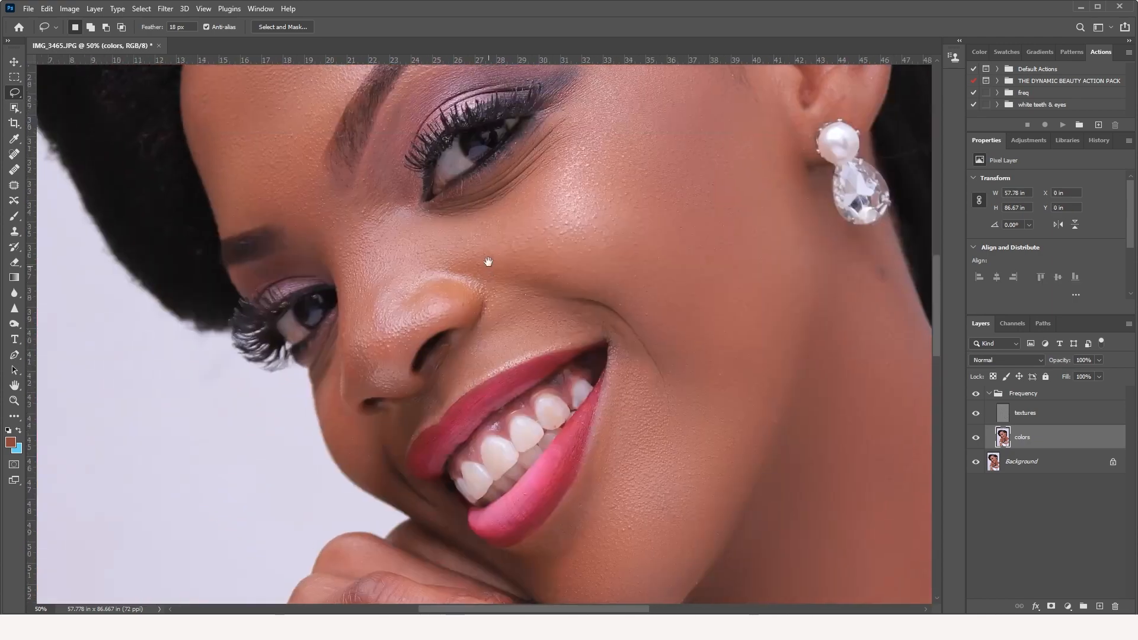
mouse_move(470, 208)
mouse_down()
mouse_move(476, 216)
mouse_move(450, 216)
mouse_up()
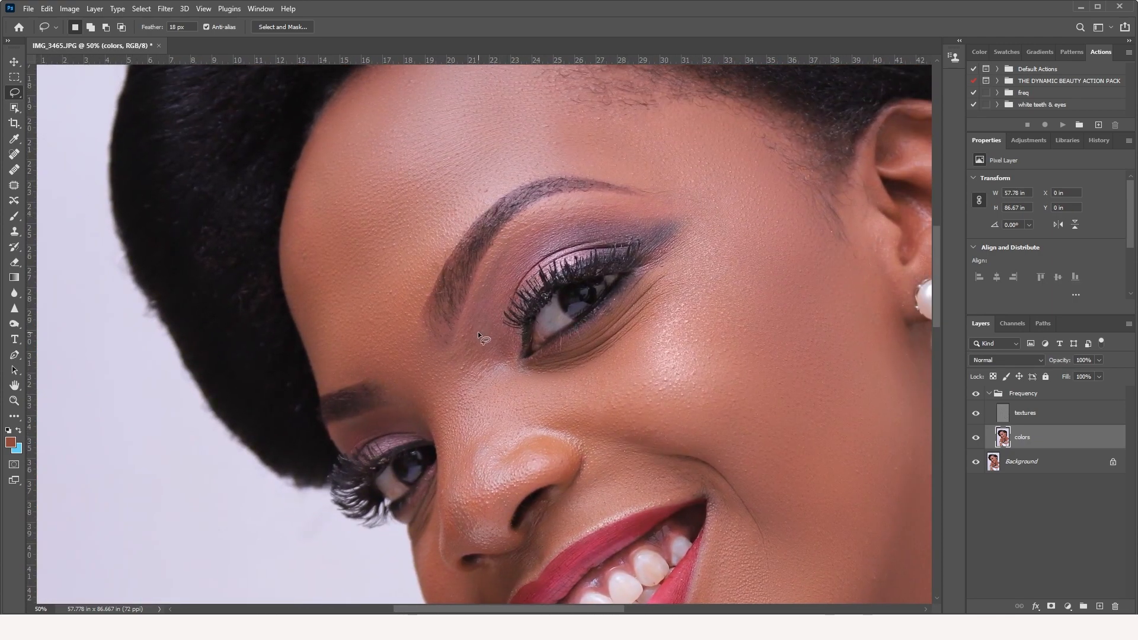
Lasso the upper eyelid skin between the brow and lashes down to the nose bridge, about 12 by 10 in, and deselect.
drag(478, 332, 499, 243)
drag(639, 232, 546, 242)
mouse_move(501, 288)
mouse_down()
mouse_move(496, 368)
mouse_move(462, 372)
mouse_move(468, 331)
mouse_up()
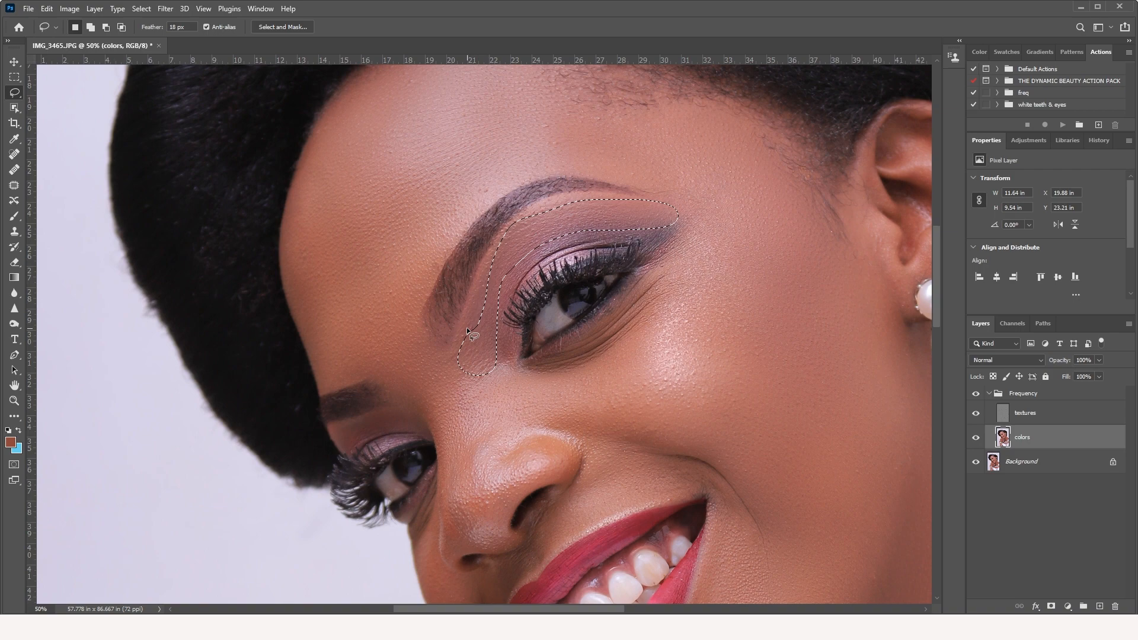
key(ctrl+d)
Lasso a strip along the shaded side of the nose, from between the brows to the nostril, about 6 by 11 in.
mouse_move(700, 372)
mouse_down()
mouse_move(682, 284)
mouse_move(555, 310)
mouse_up()
alt+click(613, 284)
alt+click(613, 284)
alt+click(613, 284)
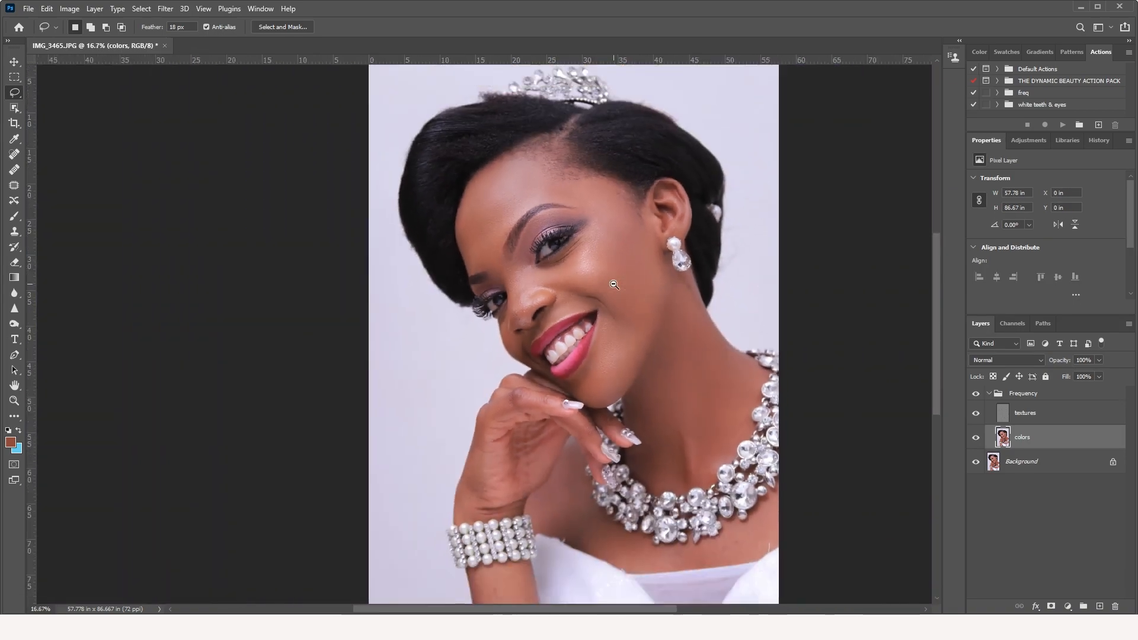
alt+click(614, 285)
key(z)
click(610, 209)
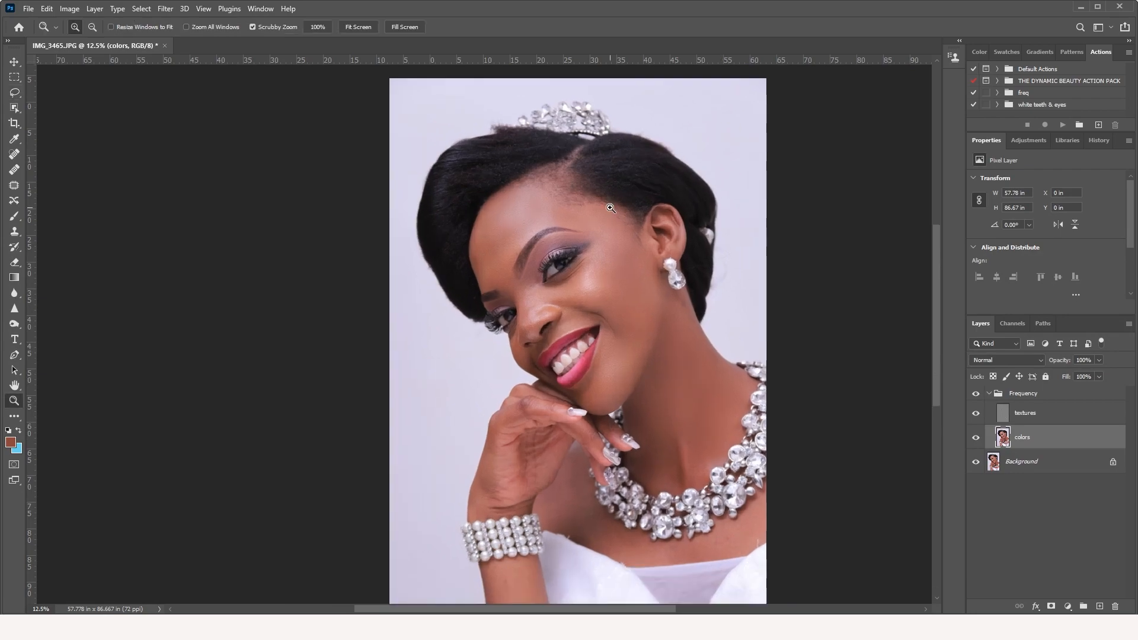
click(611, 209)
click(611, 209)
click(610, 209)
drag(304, 473, 336, 311)
click(337, 311)
click(417, 274)
drag(416, 274, 463, 169)
click(15, 92)
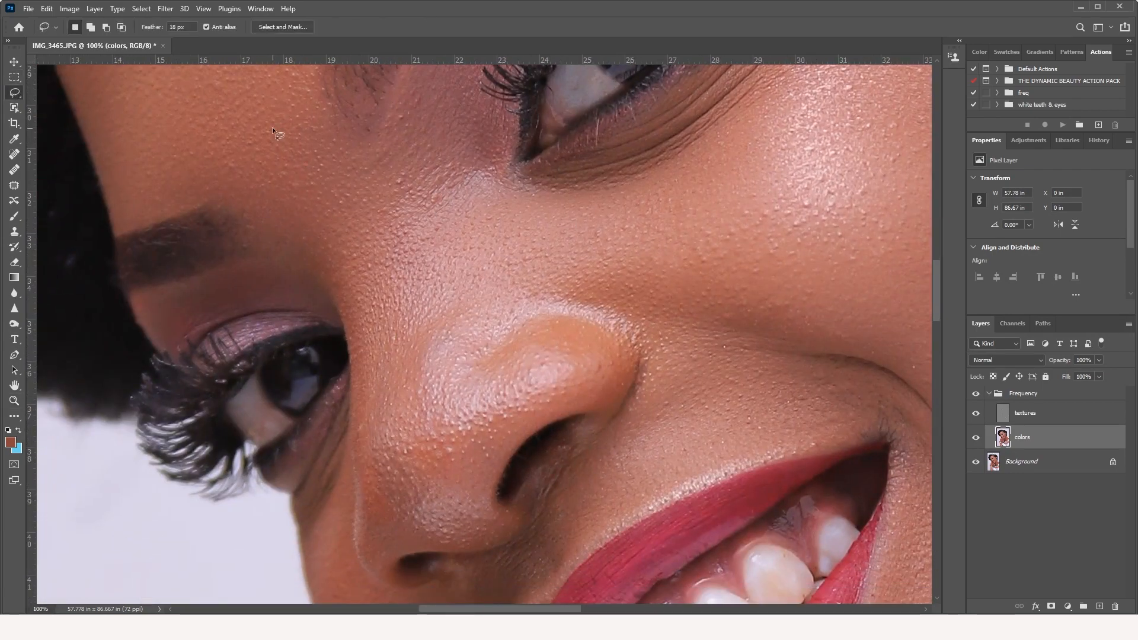
drag(272, 127, 367, 209)
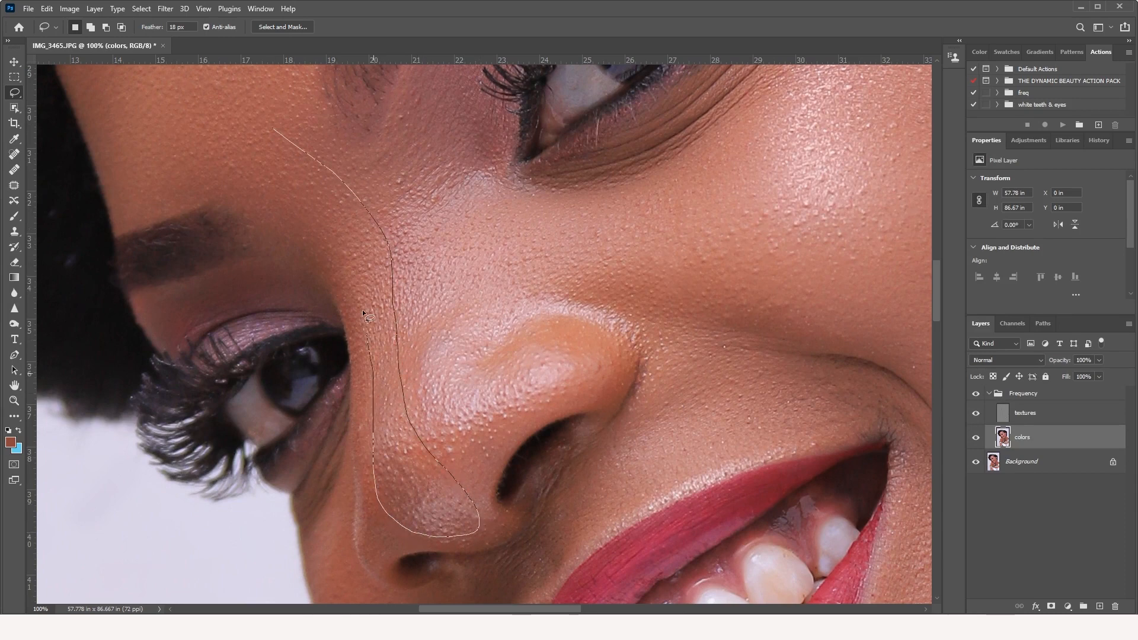
drag(256, 151, 257, 152)
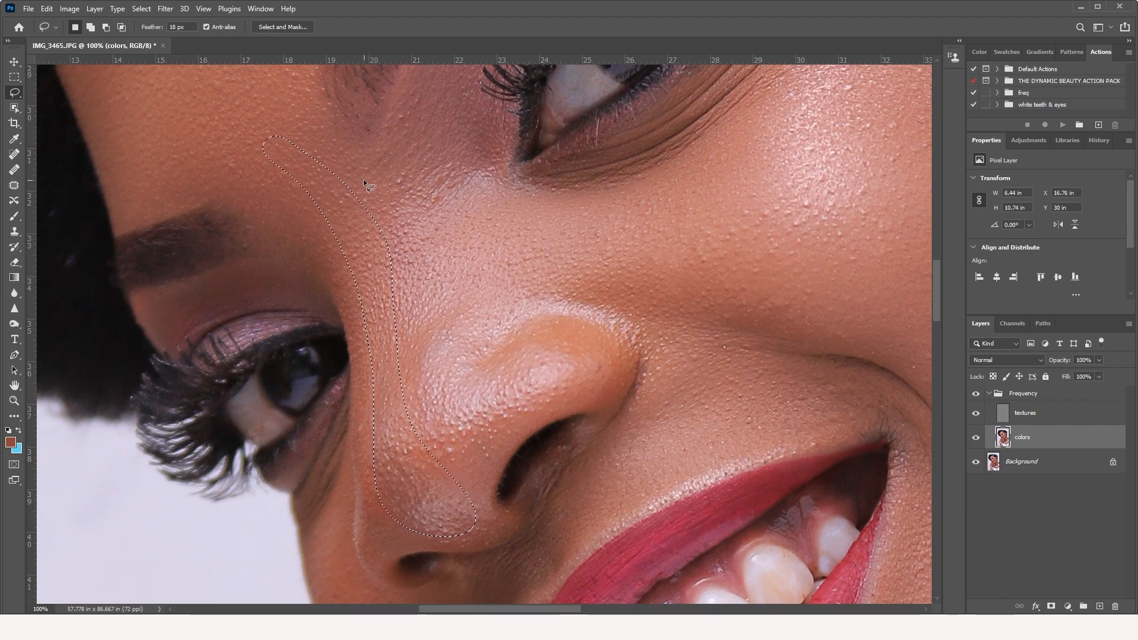
Apply a Gaussian Blur with a radius of 4.7 pixels to the selected nose strip, and deselect.
click(165, 9)
mouse_move(229, 162)
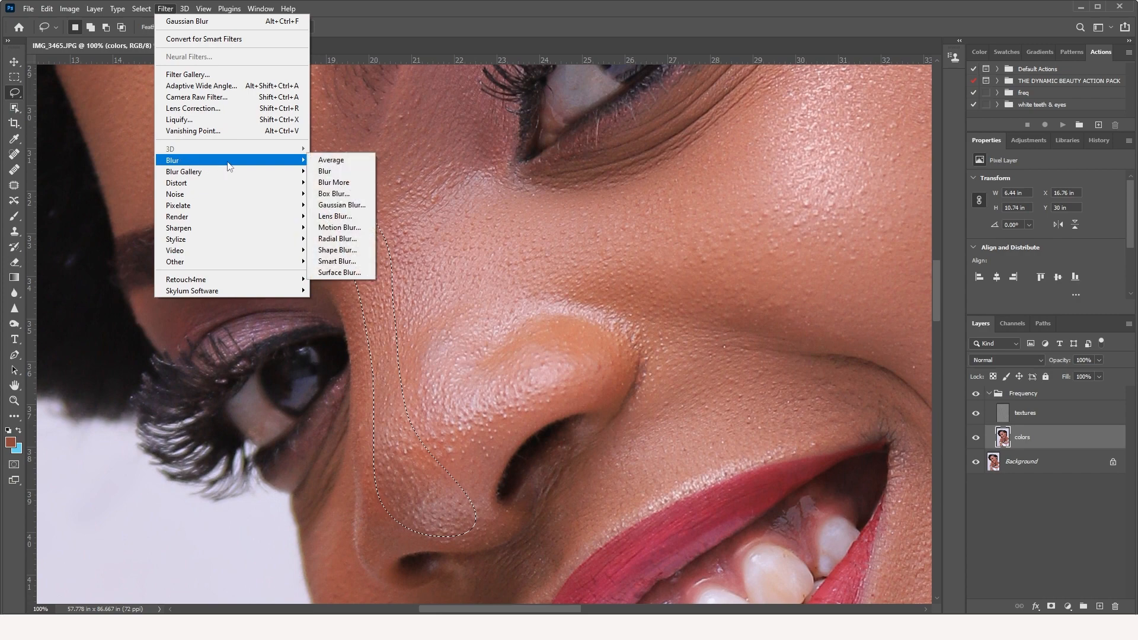
click(340, 206)
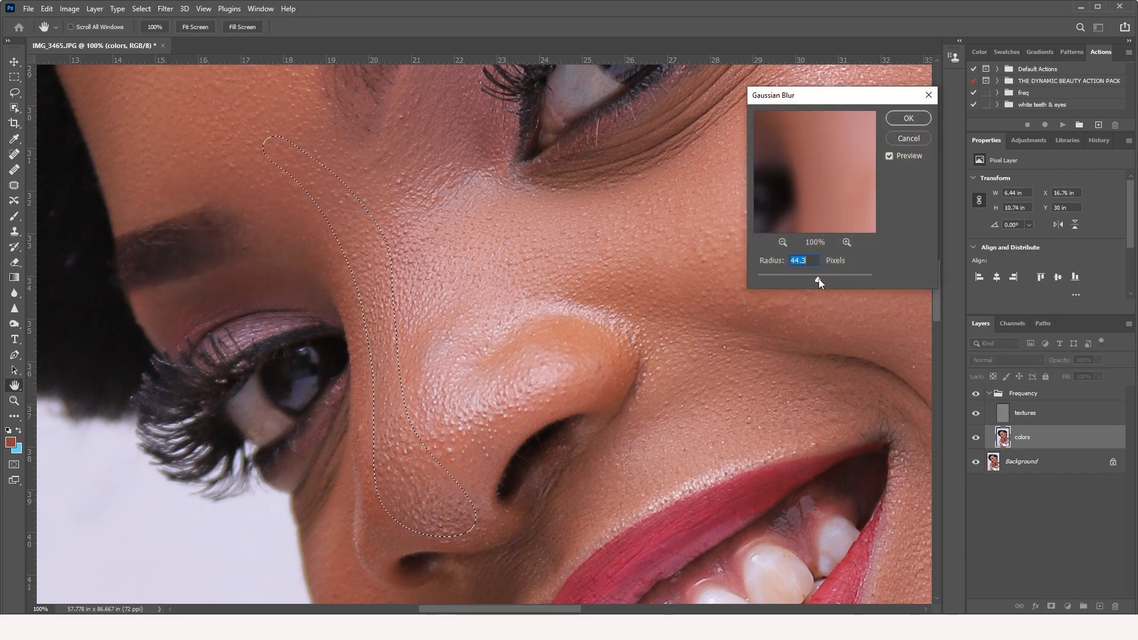
drag(819, 279, 773, 277)
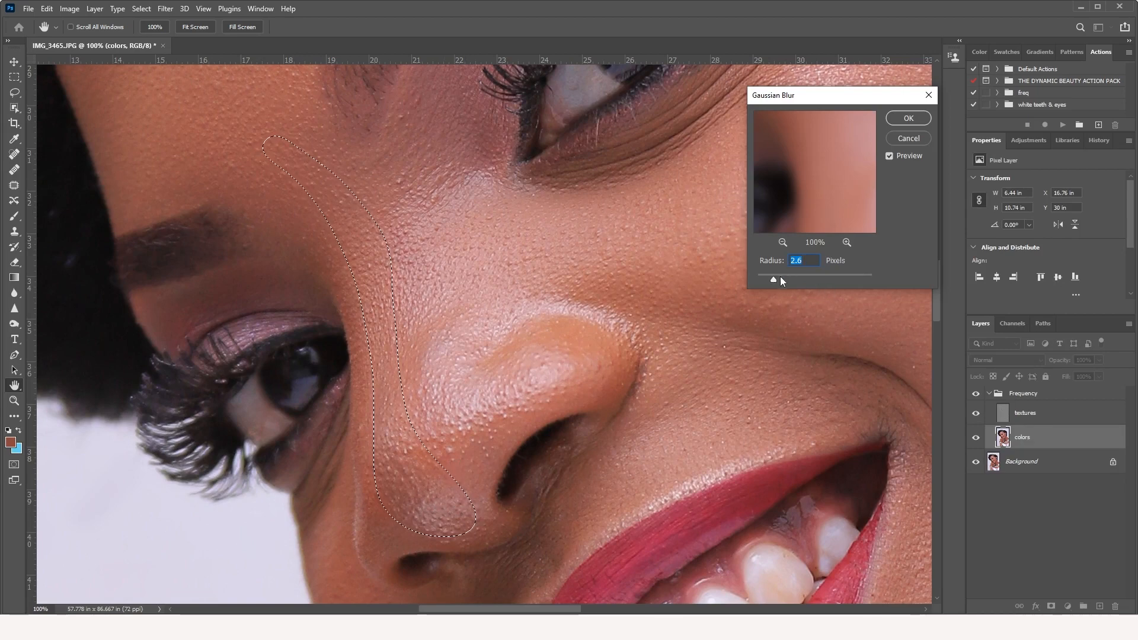
drag(781, 278, 786, 279)
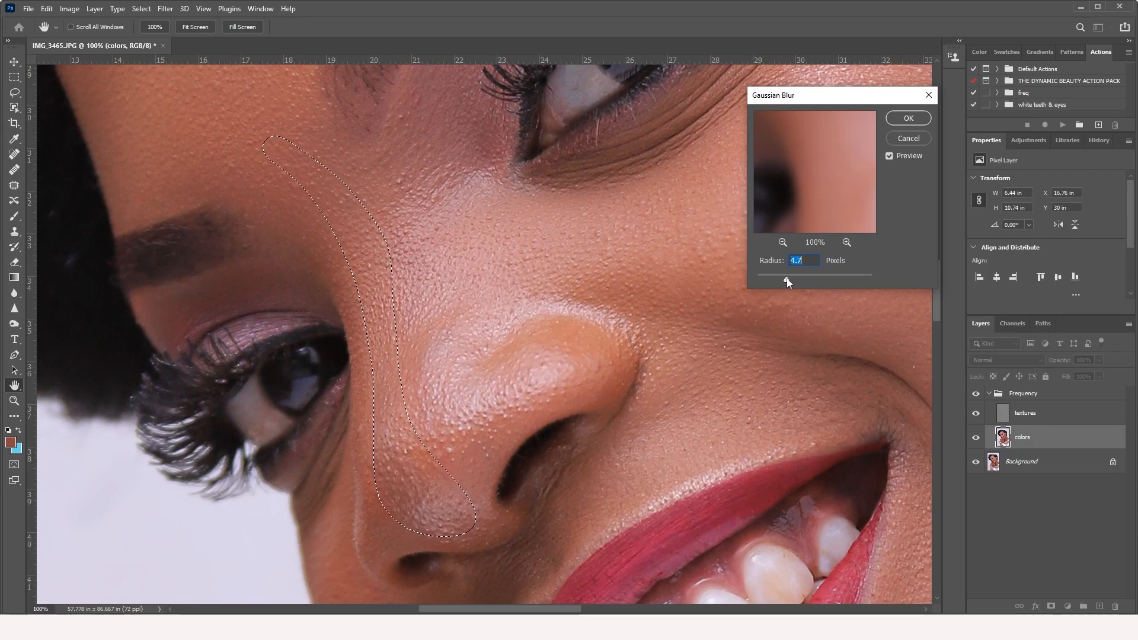
click(908, 117)
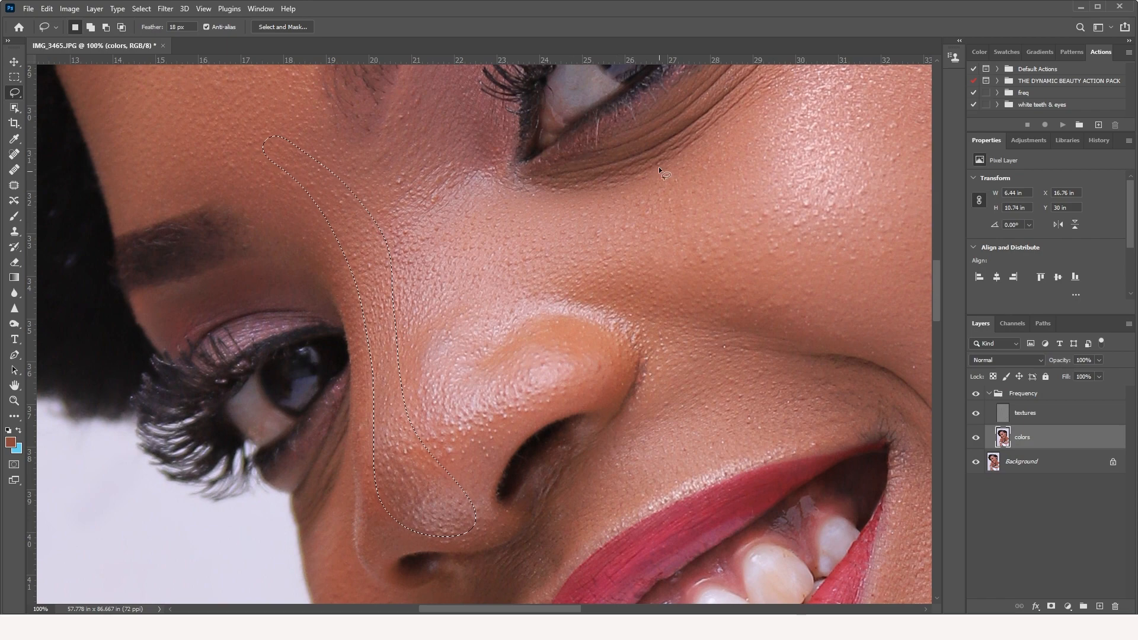
drag(654, 79, 643, 202)
right_click(419, 176)
click(428, 180)
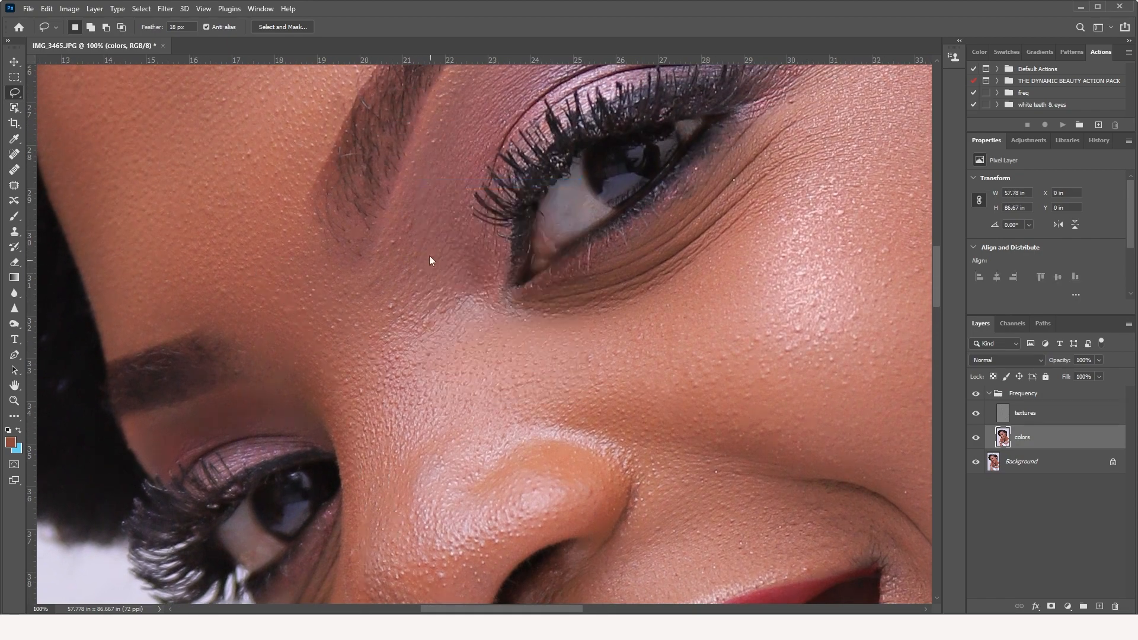
Lasso the shoulder and chest skin between the raised hand, the necklace and the dress, about 16 by 18 in.
click(15, 402)
alt+click(471, 242)
alt+click(471, 242)
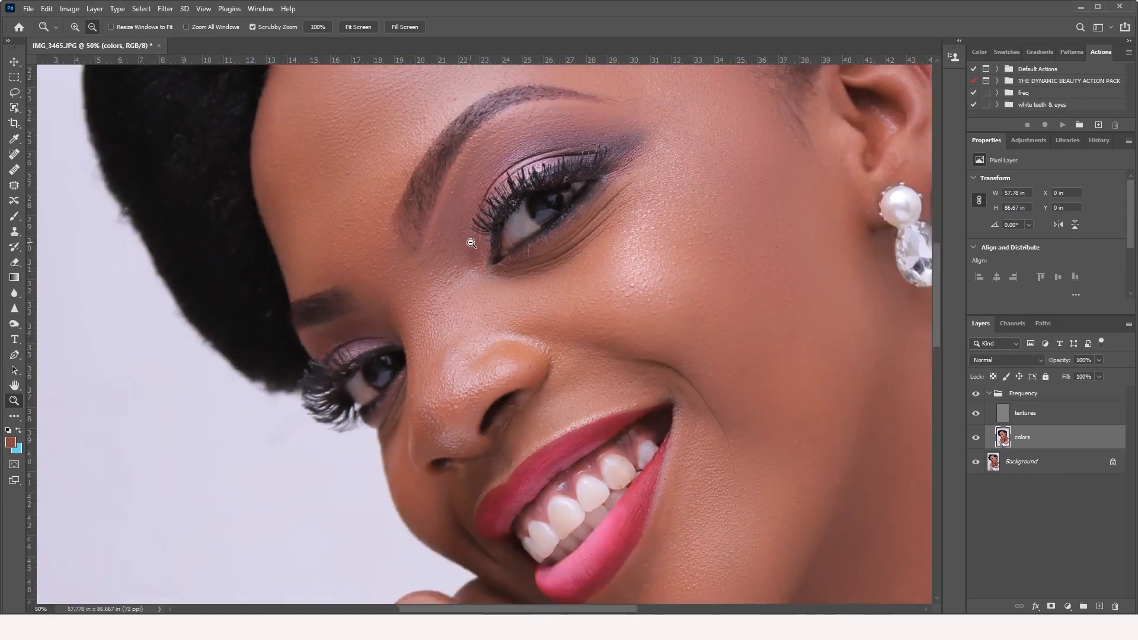
alt+click(471, 242)
alt+click(471, 242)
alt+click(471, 242)
alt+click(471, 242)
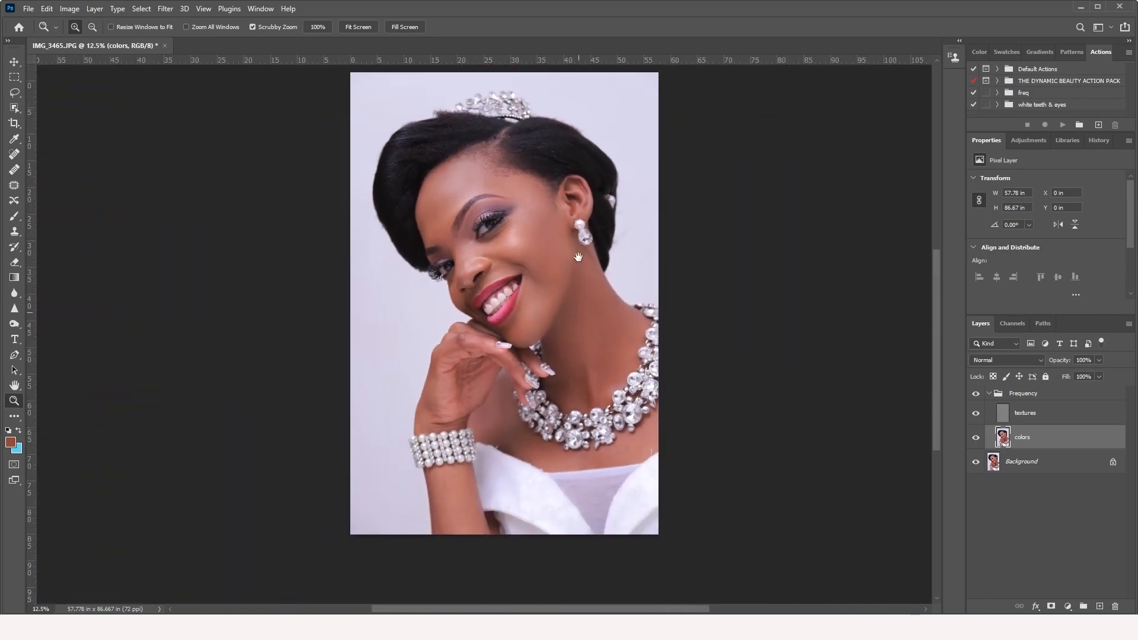
drag(578, 258, 577, 286)
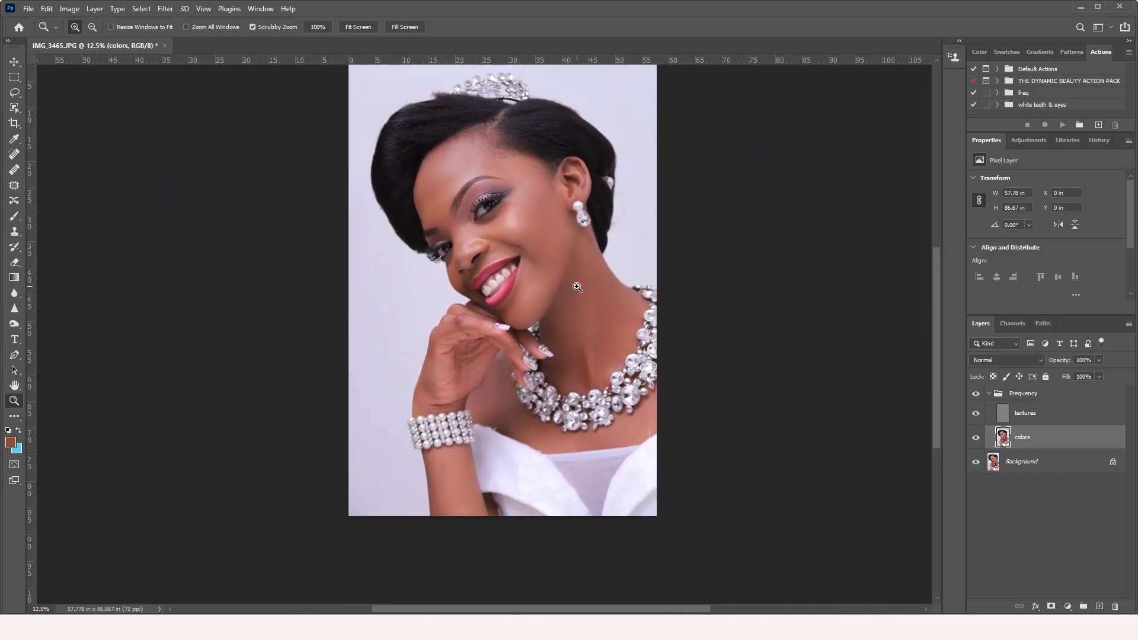
click(551, 468)
click(552, 468)
click(551, 467)
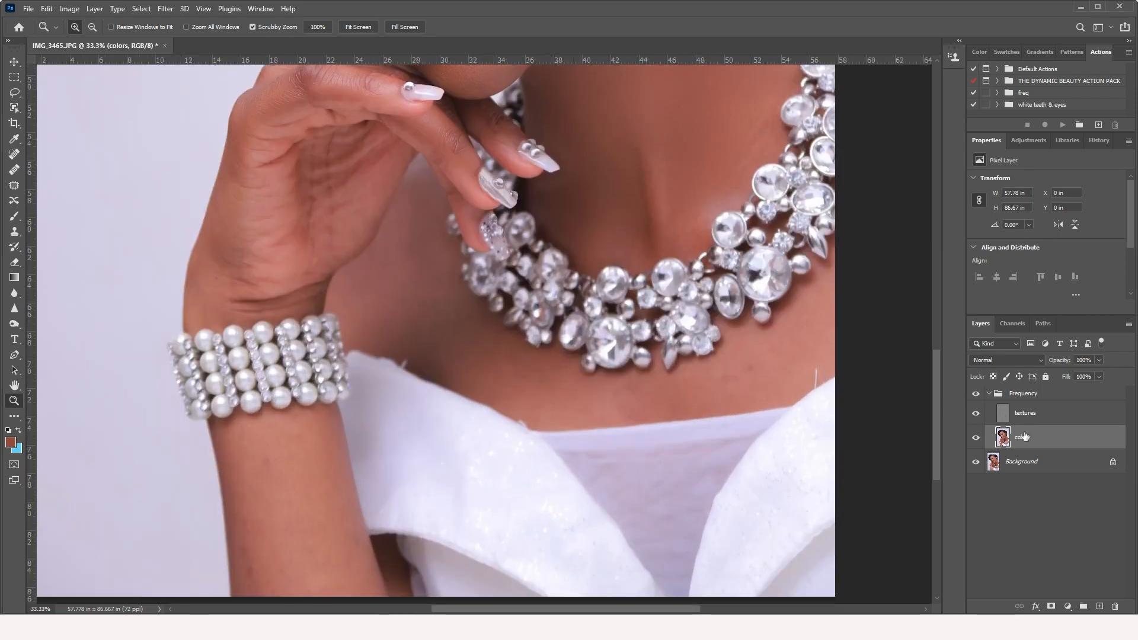
click(15, 92)
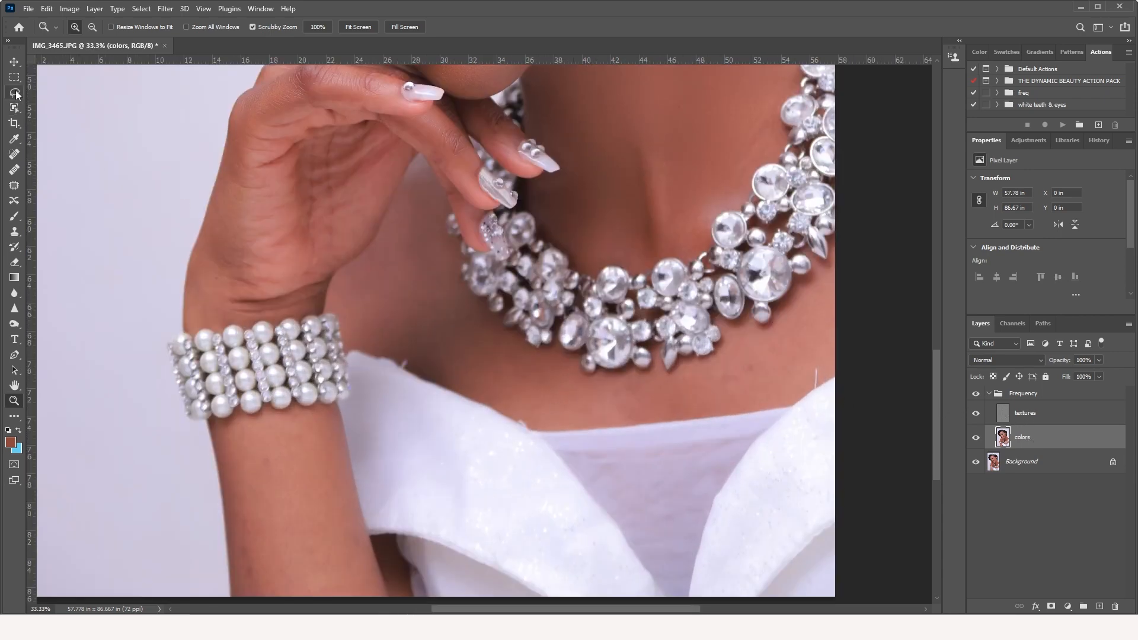
mouse_move(414, 172)
mouse_down()
mouse_move(483, 335)
mouse_move(571, 377)
mouse_move(569, 417)
mouse_up()
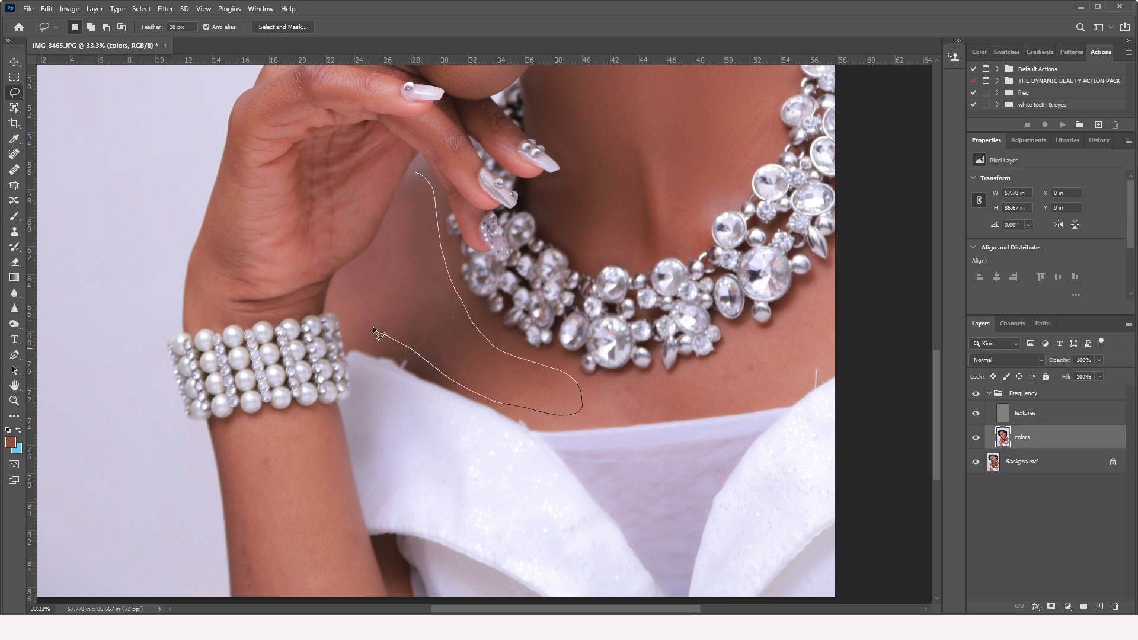
mouse_move(380, 335)
mouse_down()
mouse_move(372, 280)
mouse_move(400, 227)
mouse_up()
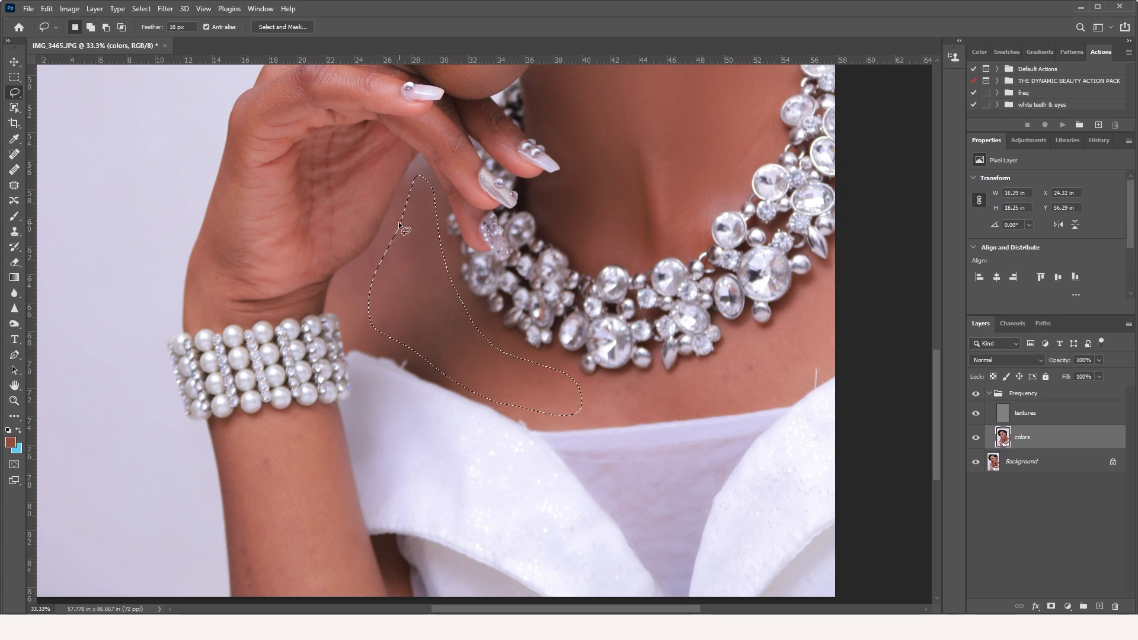
Apply Gaussian Blur to the selected shoulder and chest skin, and deselect.
click(165, 8)
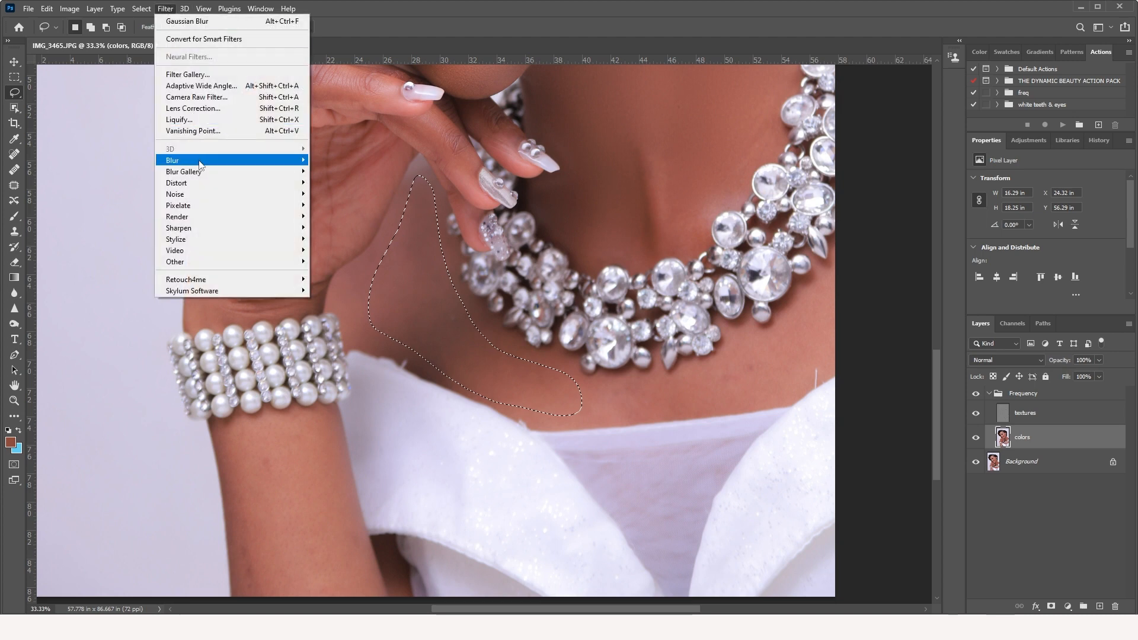
mouse_move(201, 161)
click(338, 205)
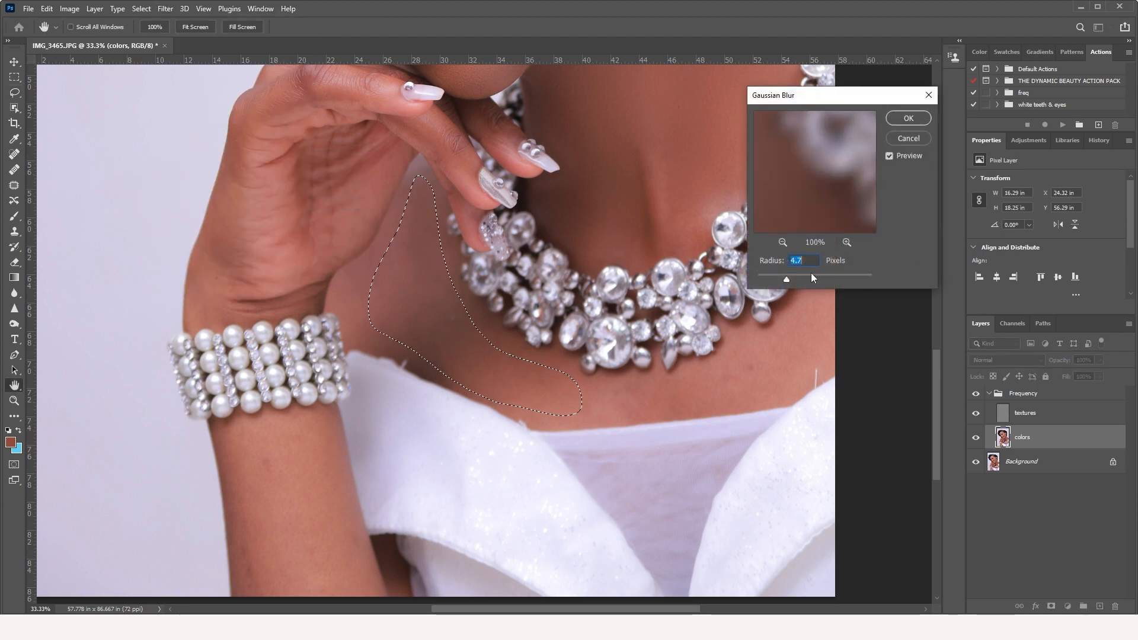
click(908, 118)
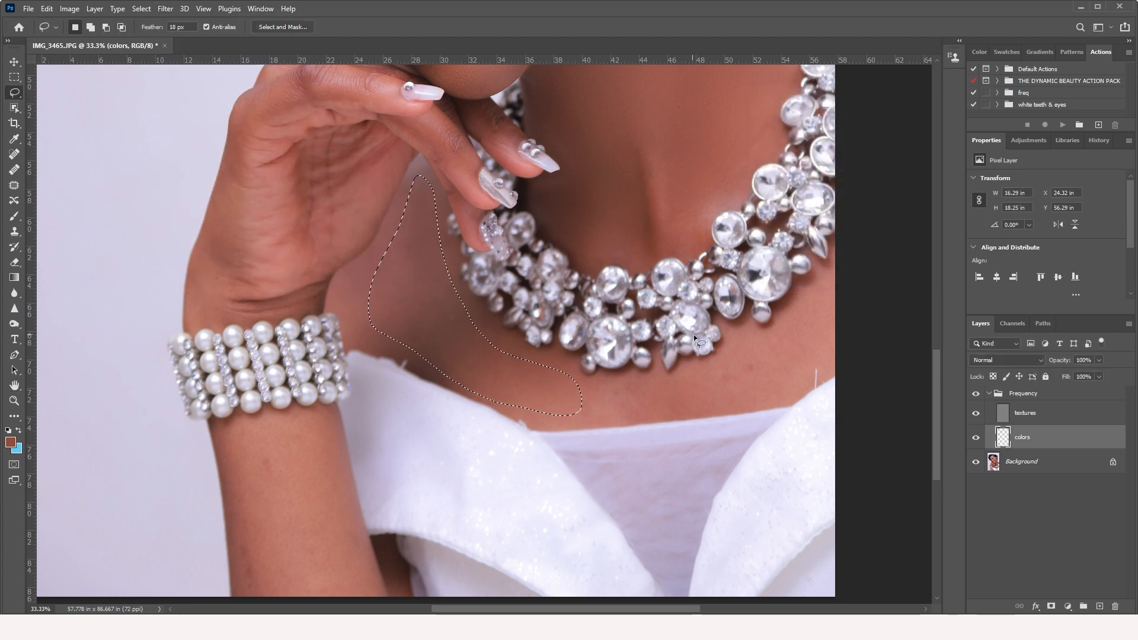
drag(804, 362, 562, 287)
key(ctrl+d)
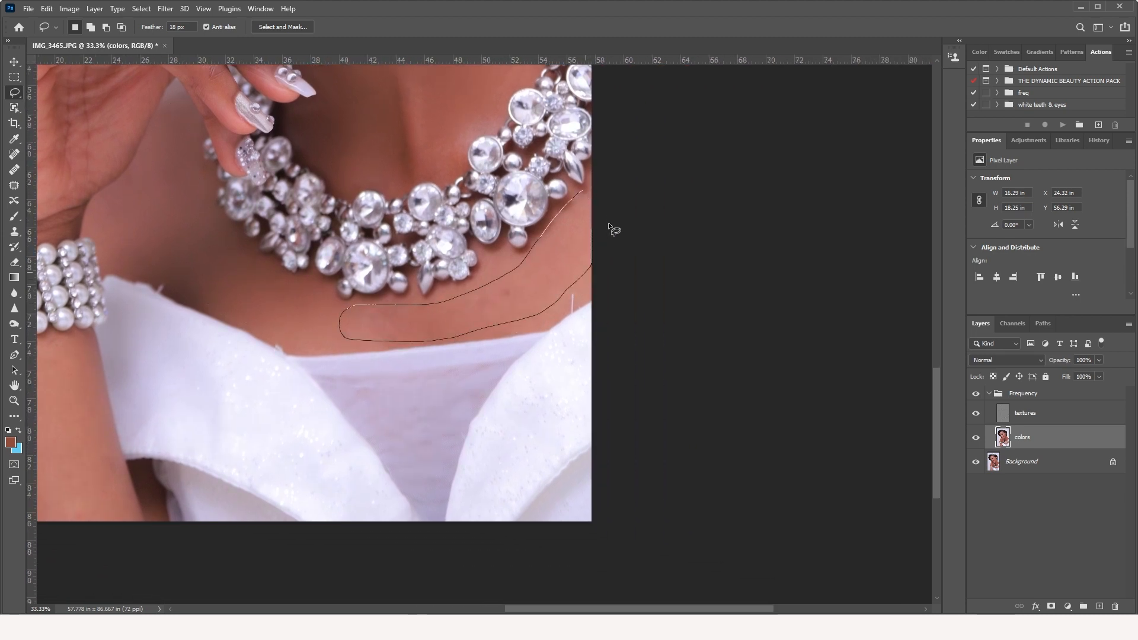
Lasso the chest skin between the necklace and neckline, about 19 by 12 in, apply a 27.7 pixel Gaussian Blur, and deselect.
drag(608, 224, 608, 225)
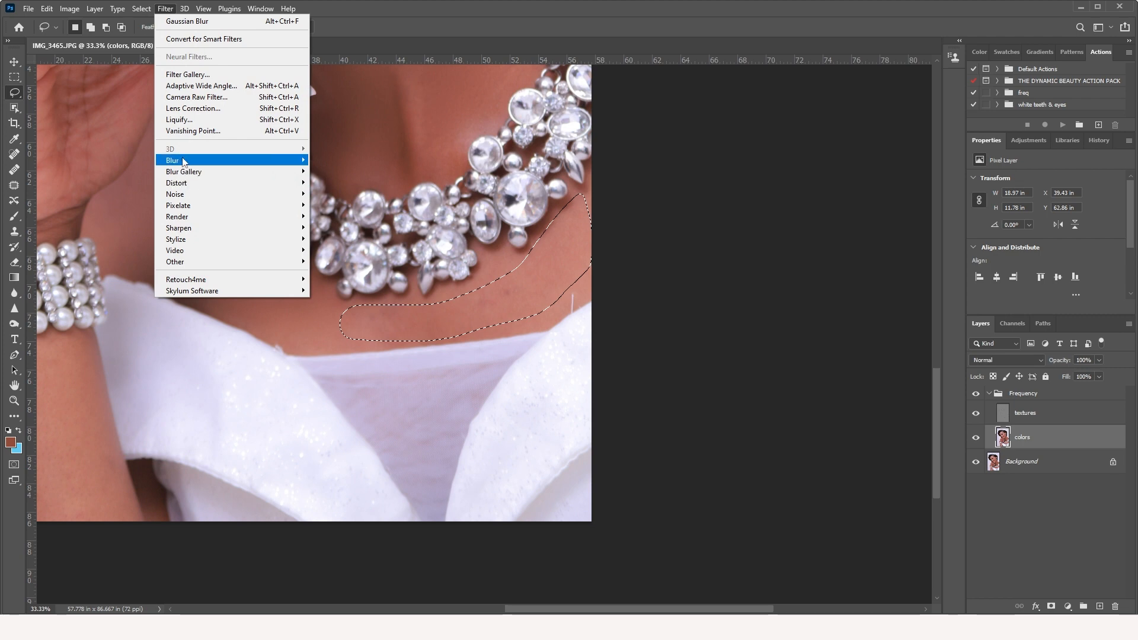
mouse_move(255, 161)
click(342, 205)
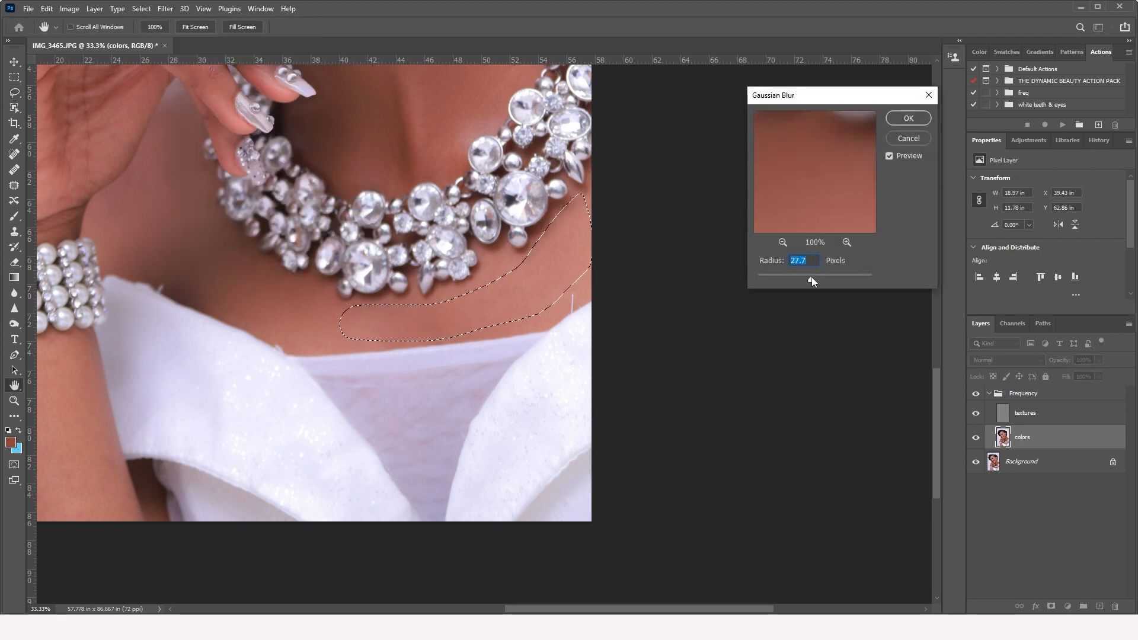
click(908, 118)
key(ctrl+d)
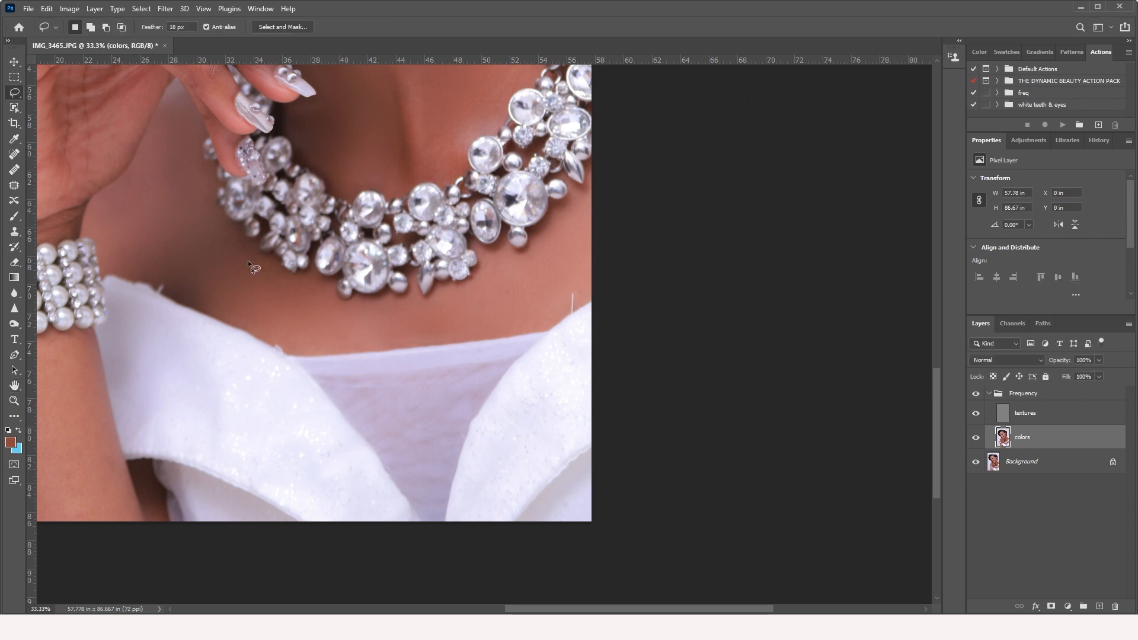
Lasso the forearm below the pearl bracelet down to the image edge, about 12 by 14 in, and deselect.
mouse_move(133, 307)
mouse_down()
mouse_move(371, 195)
mouse_move(323, 242)
mouse_move(337, 321)
mouse_up()
mouse_move(339, 386)
mouse_down()
mouse_move(419, 410)
mouse_move(477, 390)
mouse_move(425, 201)
mouse_up()
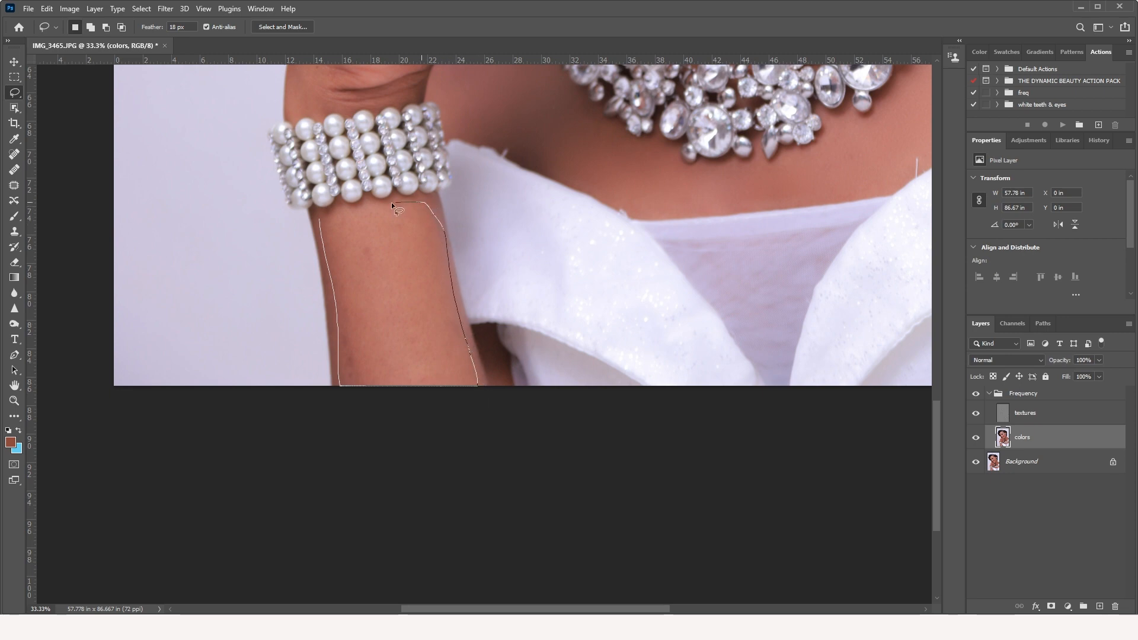
drag(352, 215, 350, 215)
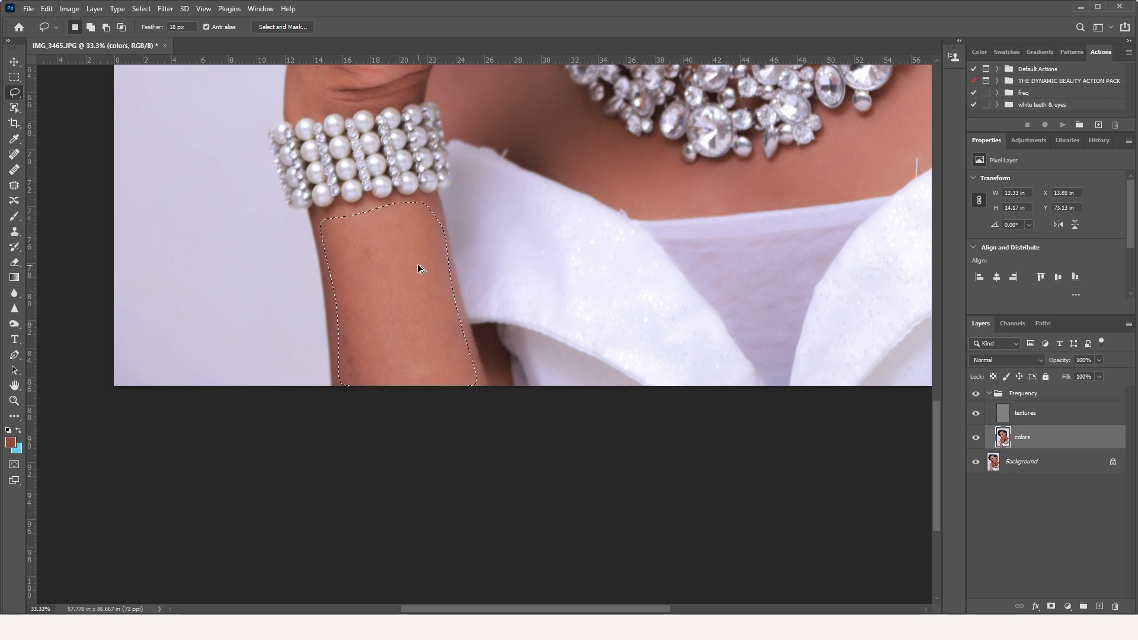
key(ctrl+d)
Select the textures layer and set up the Clone Stamp tool with a 50 px brush for the face.
drag(513, 221, 464, 511)
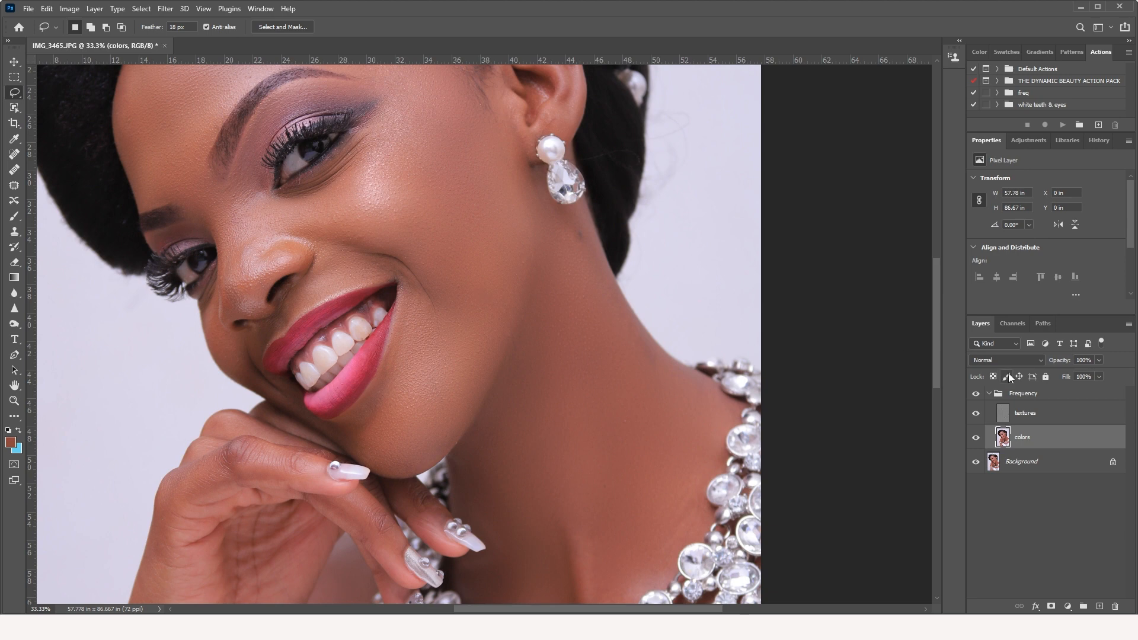
click(1022, 415)
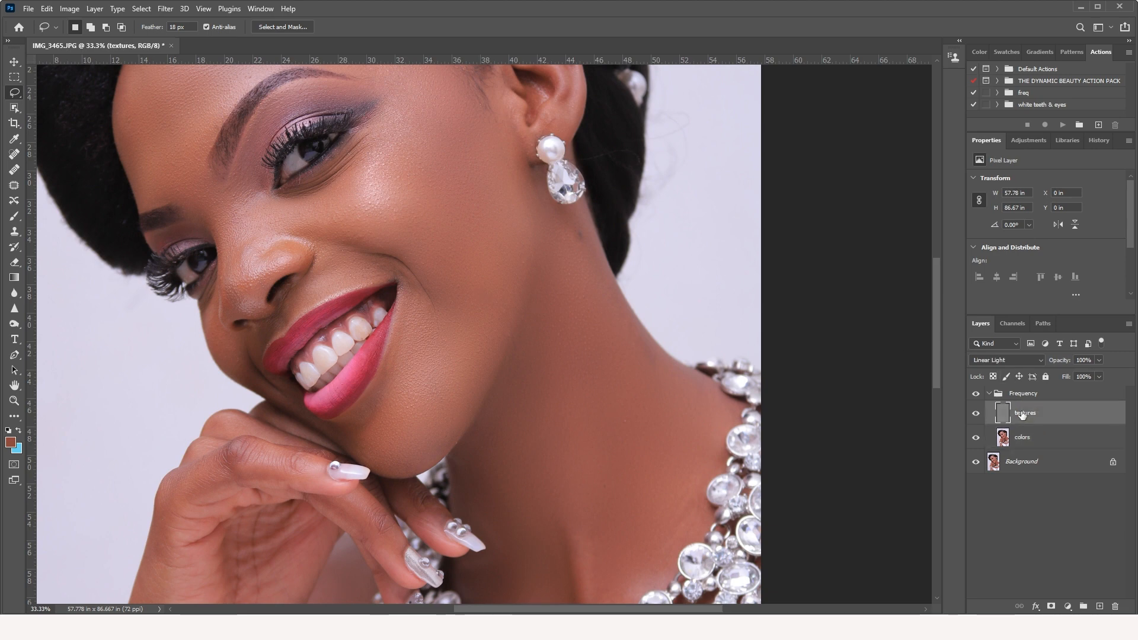
click(15, 401)
click(214, 176)
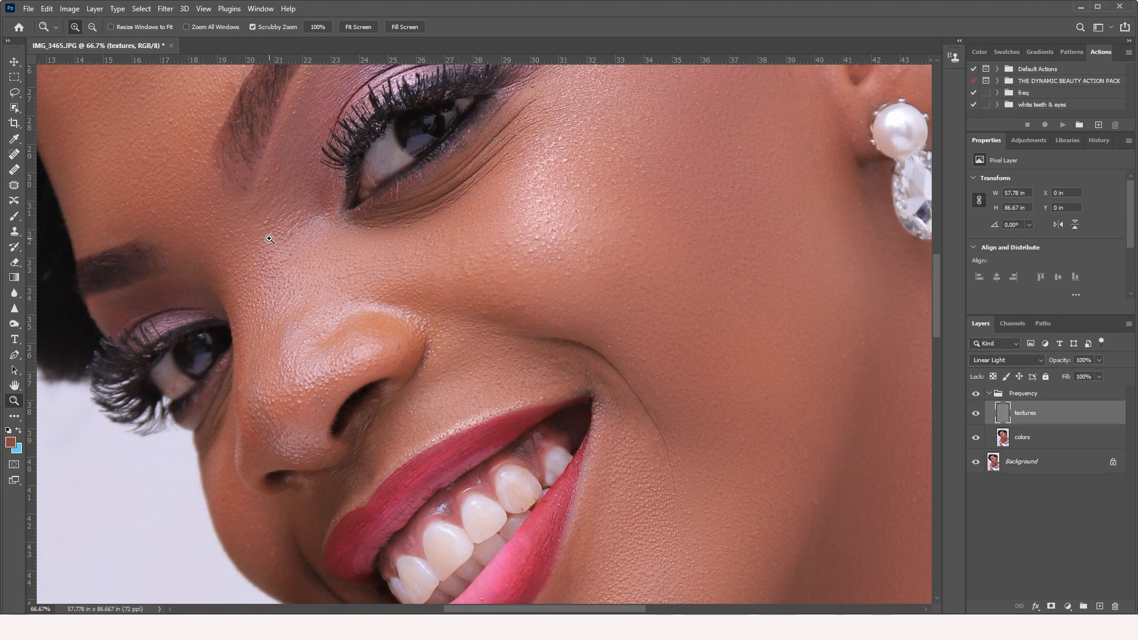
click(15, 232)
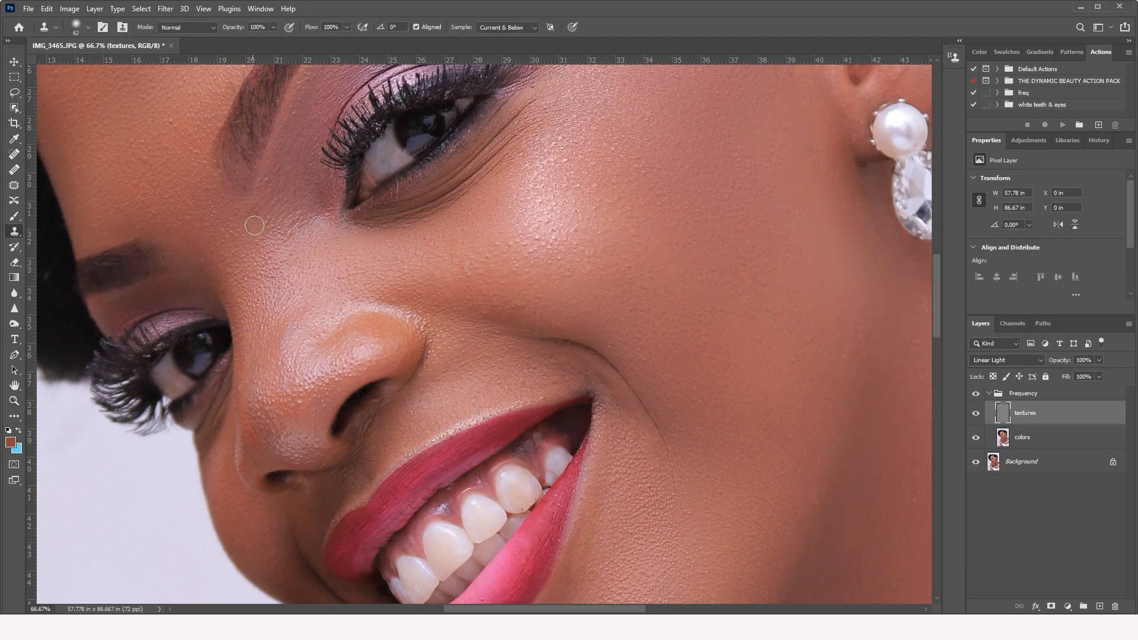
right_click(301, 230)
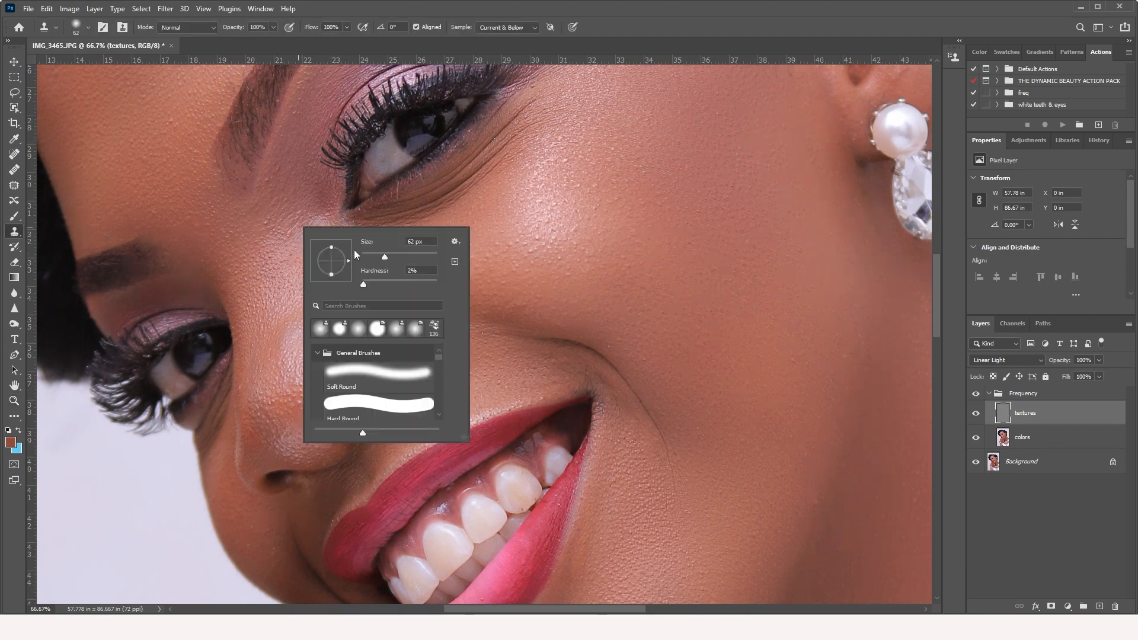
click(371, 254)
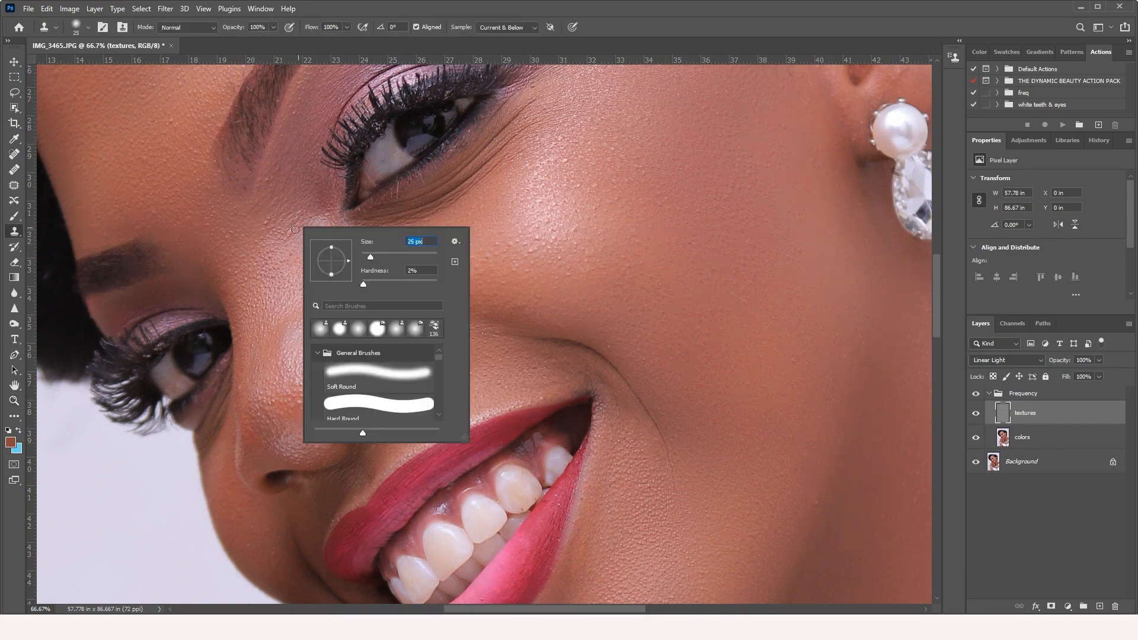
click(379, 255)
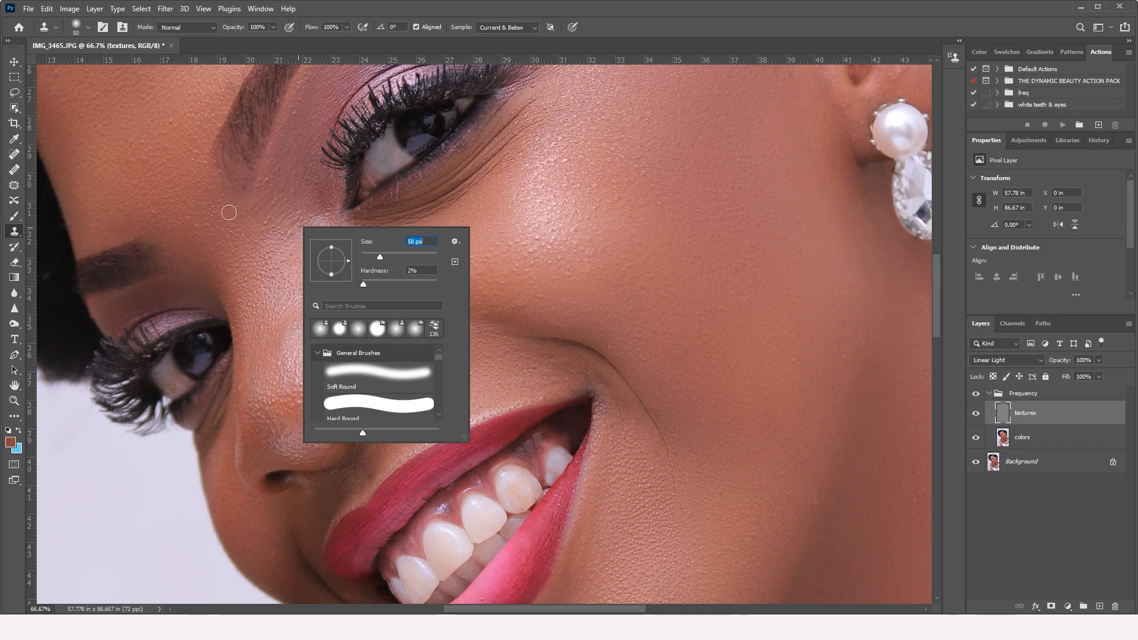
Reduce the Clone Stamp brush size to 36 px for retouching the face texture.
drag(378, 256, 373, 256)
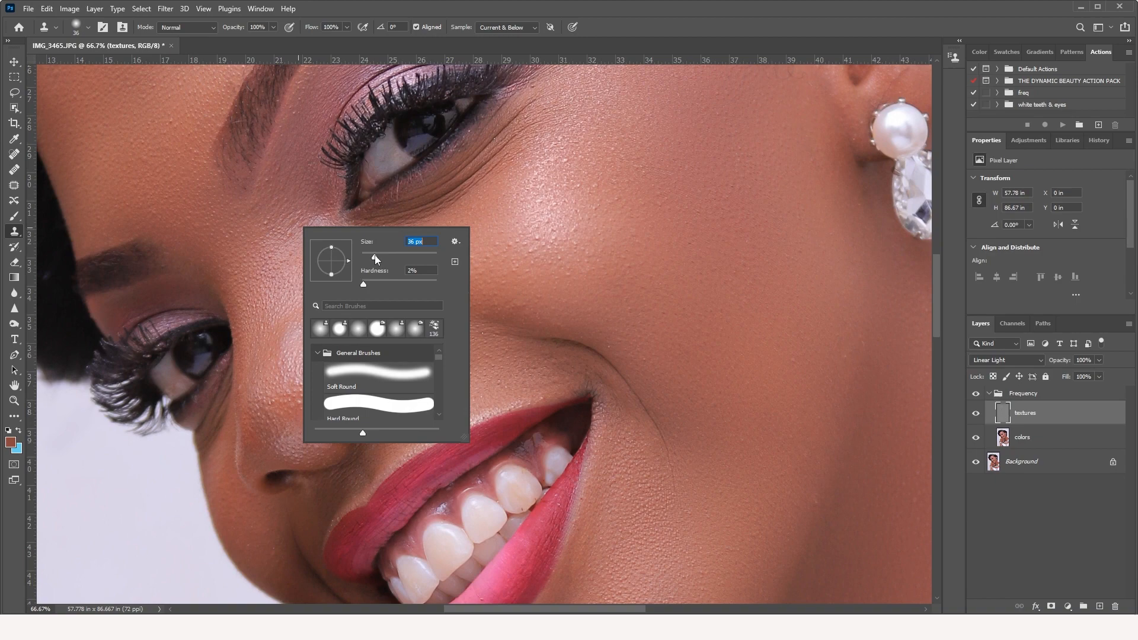
click(271, 237)
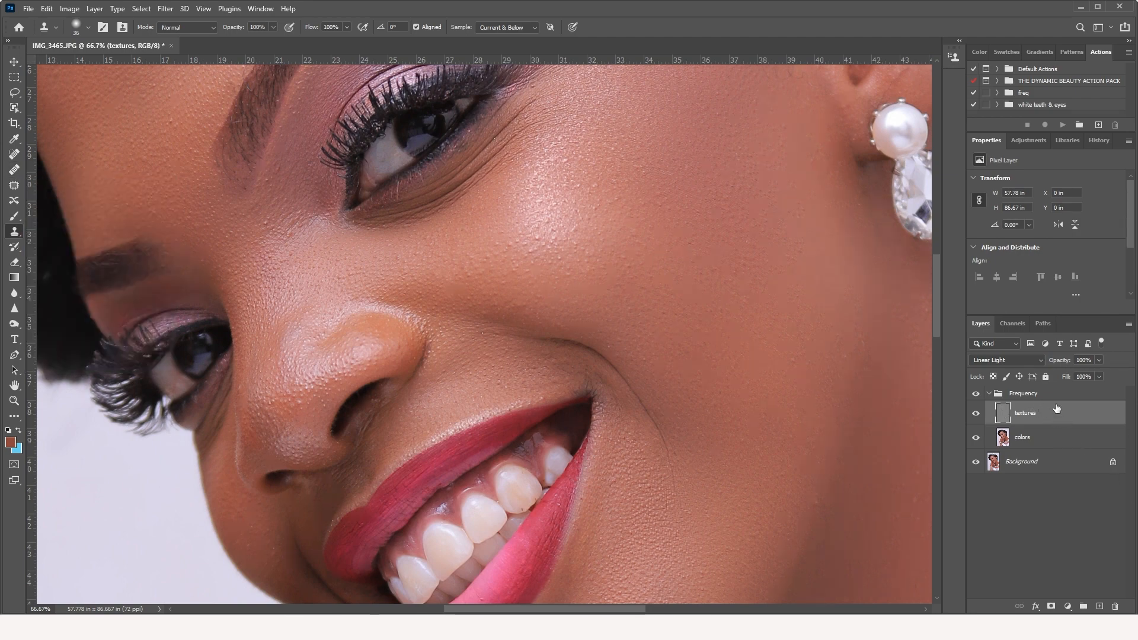
Add a Black & White adjustment layer above the textures layer and set its Reds value to -98.
click(1037, 394)
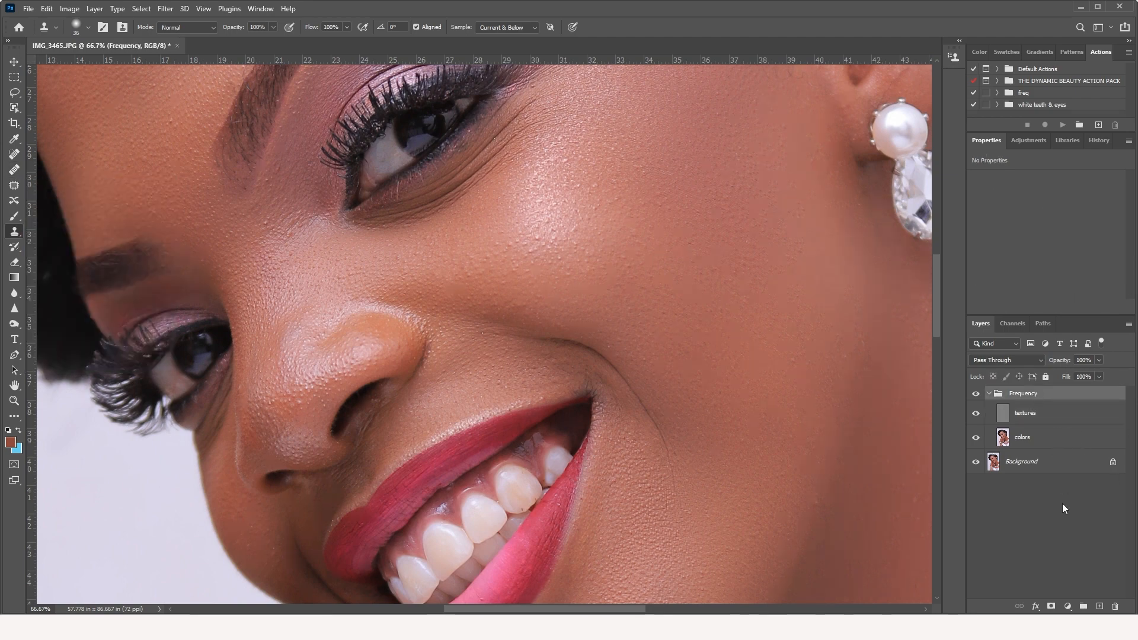
click(1068, 608)
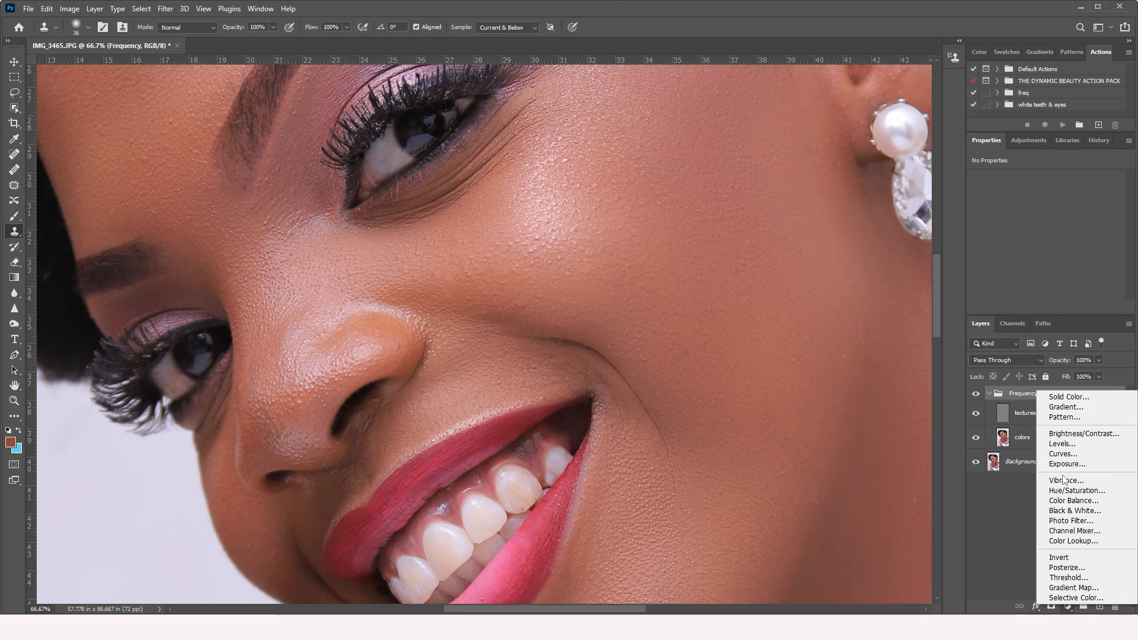
click(1070, 512)
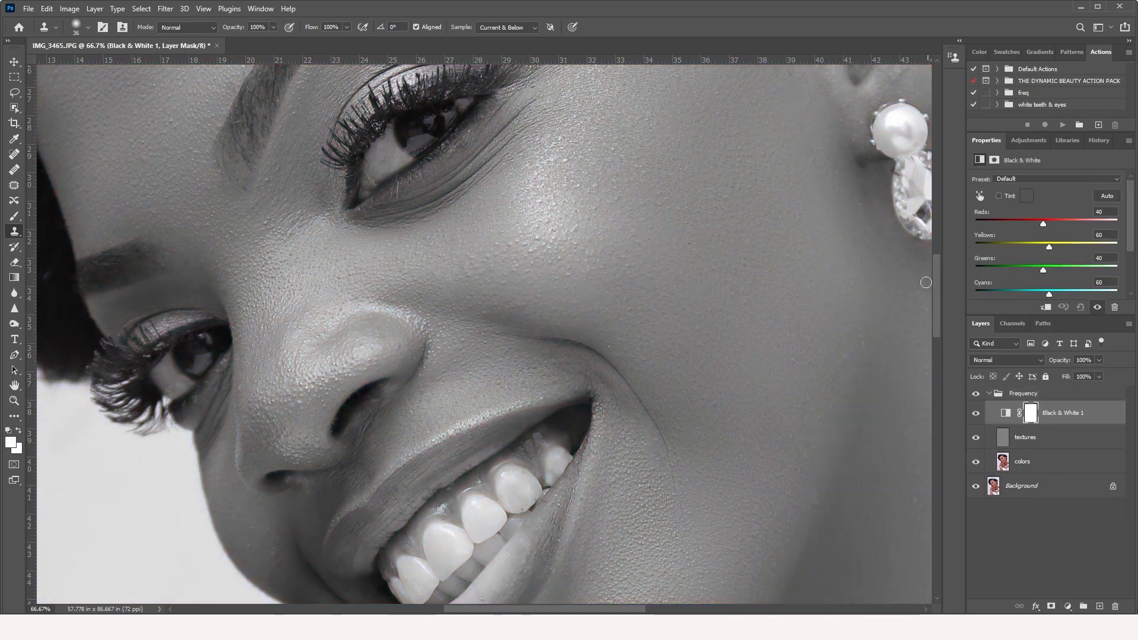
drag(562, 203, 661, 332)
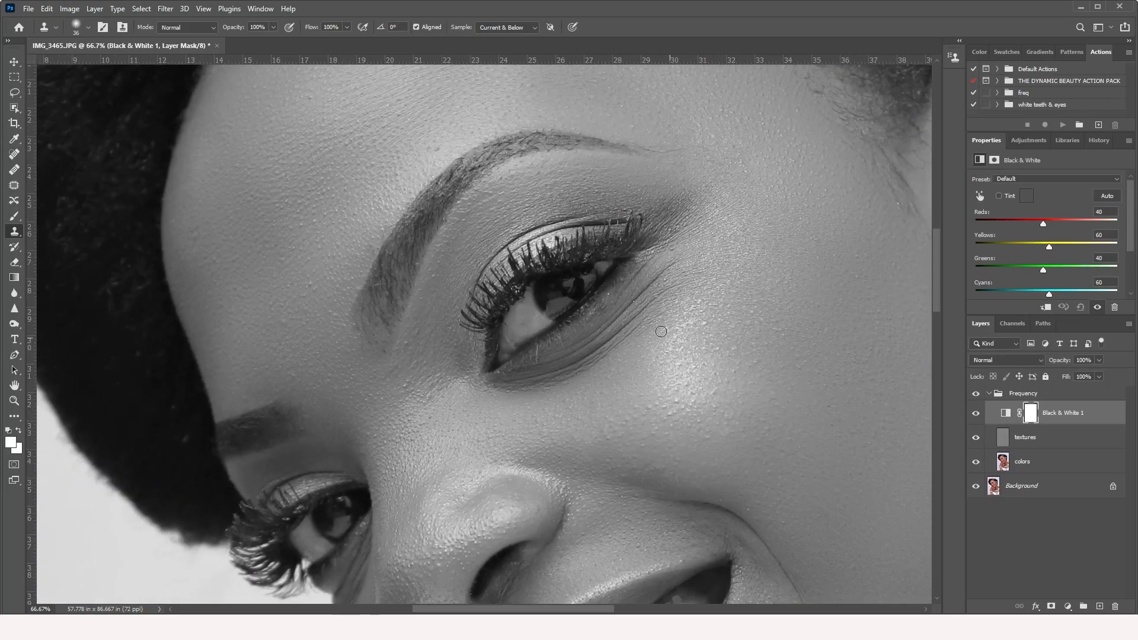
click(1007, 222)
drag(1008, 221, 1005, 221)
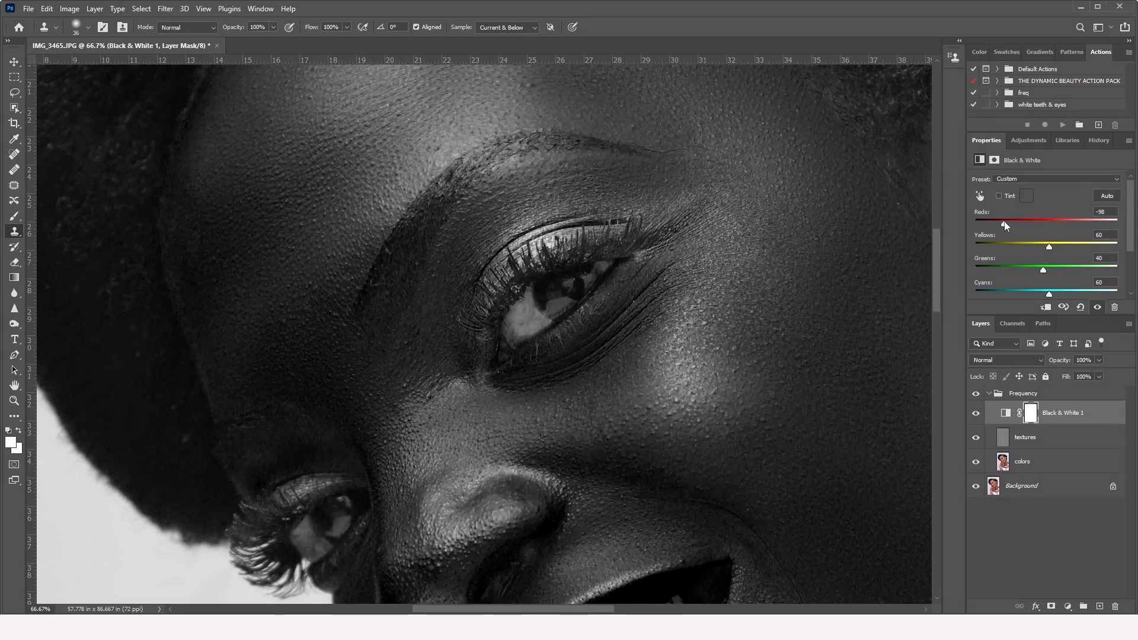
Select the textures layer and remove forehead and under-eye blemishes with the Spot Healing Brush at 20 px.
mouse_move(721, 246)
mouse_down()
mouse_move(587, 308)
mouse_move(623, 389)
mouse_move(670, 370)
mouse_move(678, 347)
mouse_up()
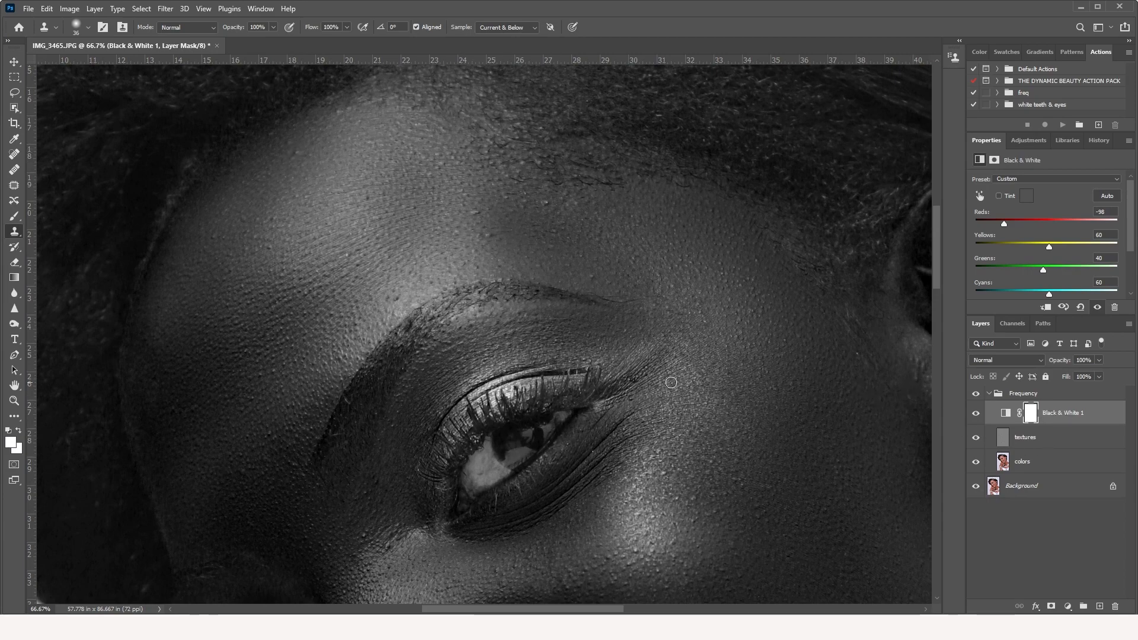
click(1035, 447)
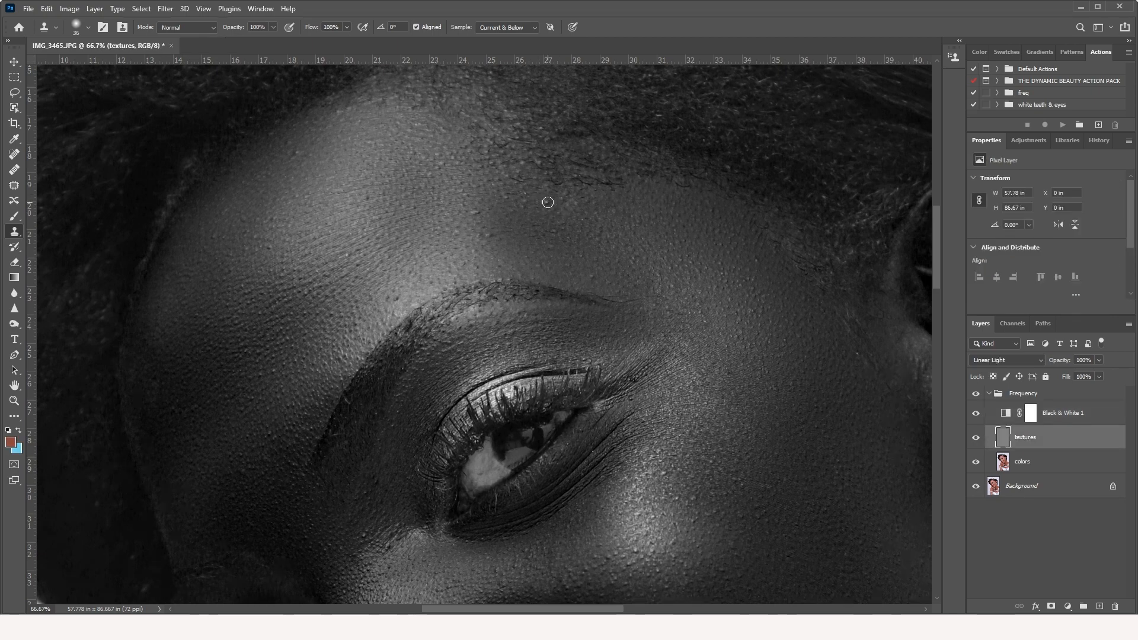
click(14, 154)
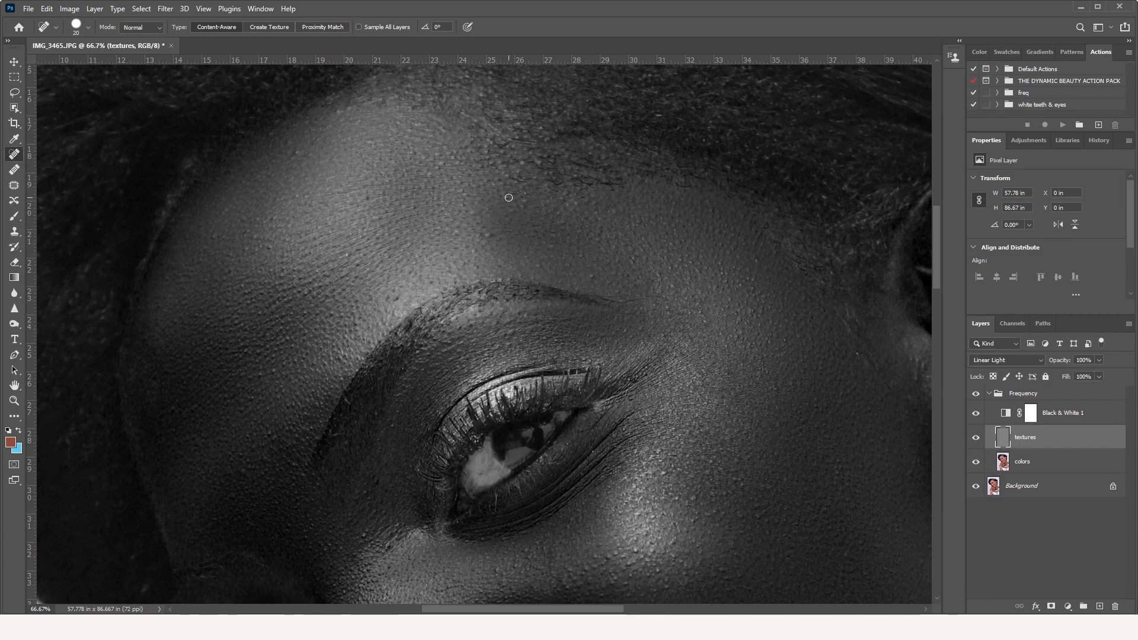
drag(487, 236, 501, 230)
click(359, 117)
scroll(503, 350, down, 5)
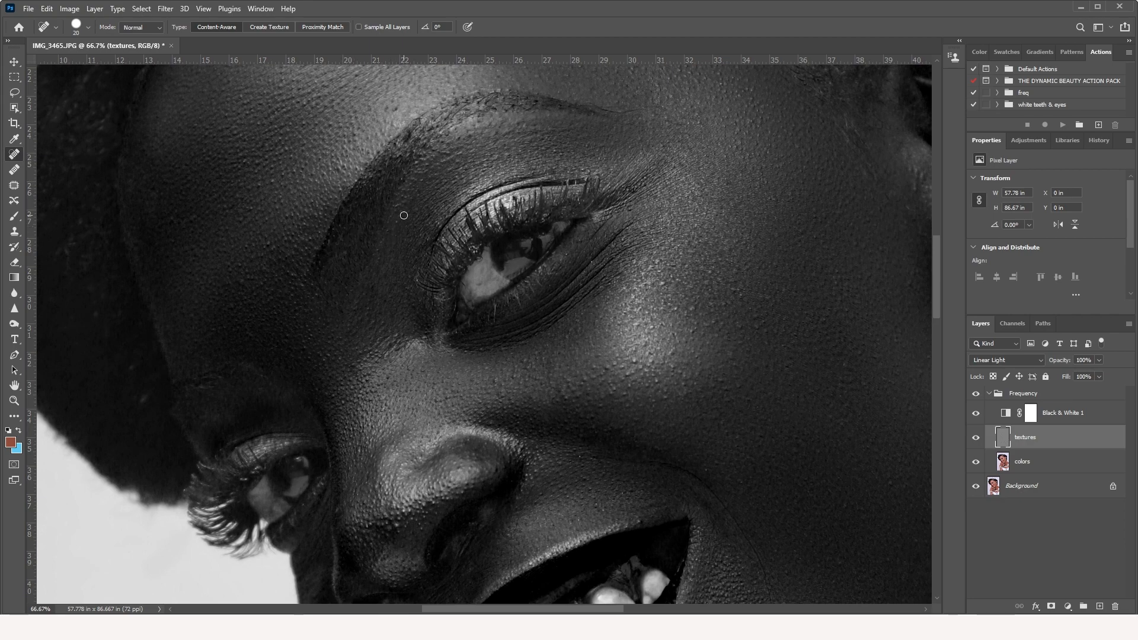
mouse_move(516, 335)
mouse_down()
mouse_move(455, 196)
mouse_move(526, 247)
mouse_move(559, 297)
mouse_move(568, 342)
mouse_up()
Examine the skin texture around the mouth, nose, forehead and temple for remaining blemishes.
scroll(577, 228, up, 4)
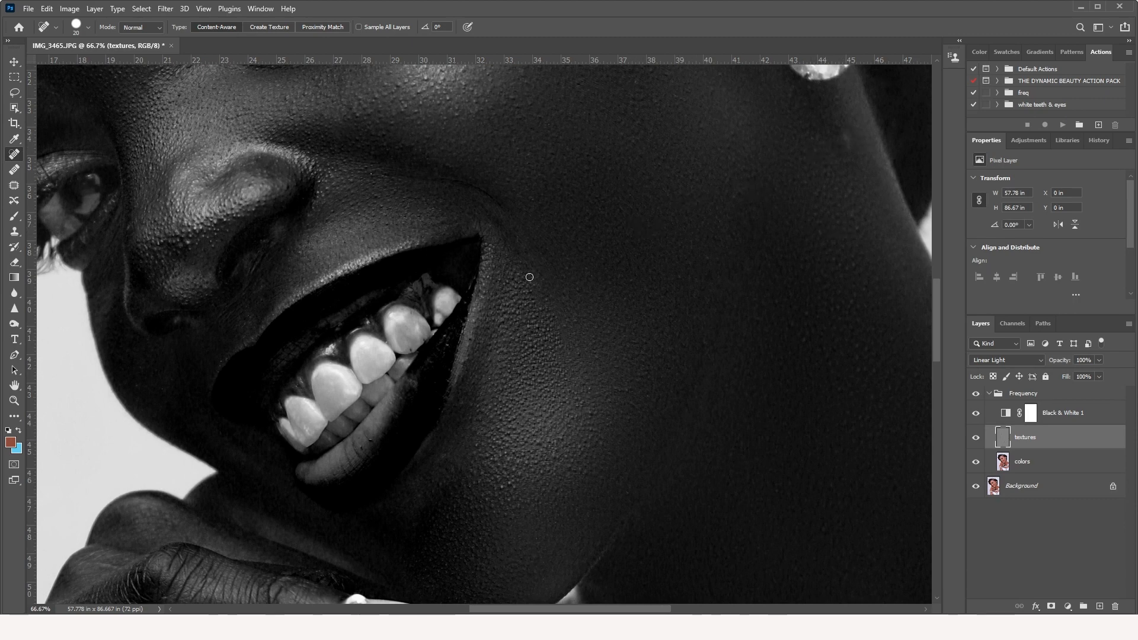
scroll(530, 277, left, 10)
scroll(530, 277, down, 2)
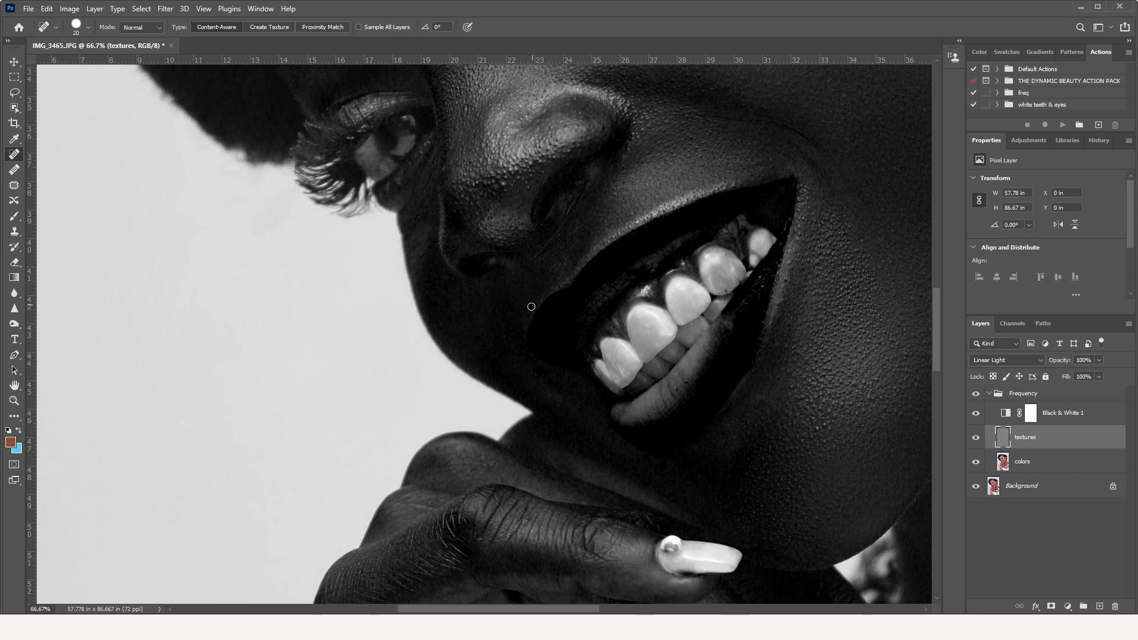
scroll(520, 202, up, 12)
scroll(516, 266, left, 2)
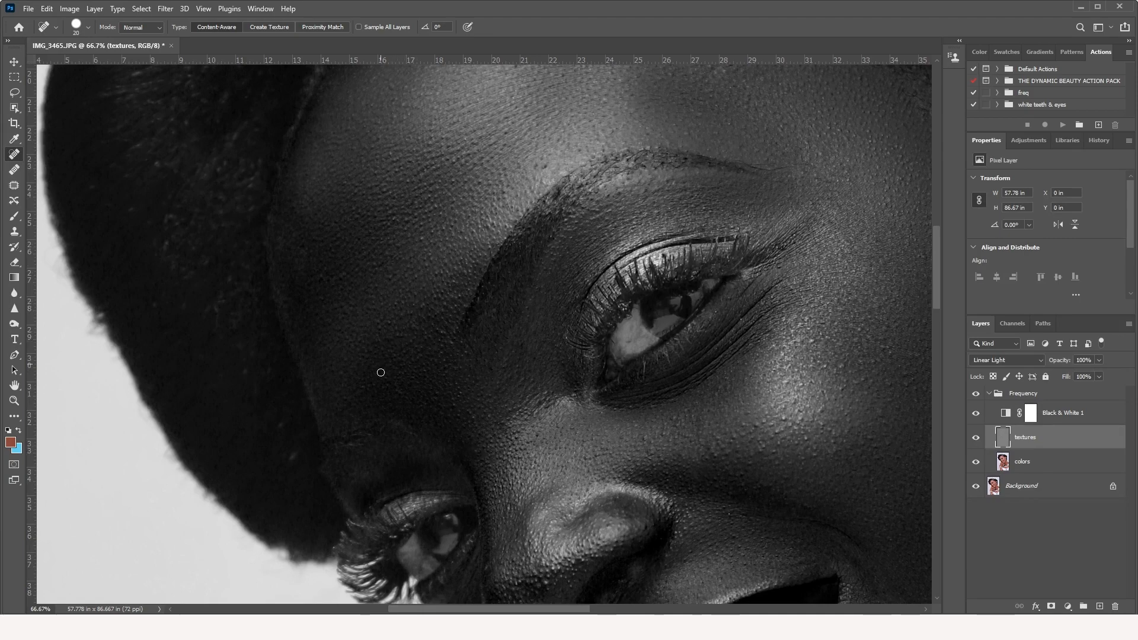
scroll(656, 249, up, 4)
scroll(656, 249, right, 1)
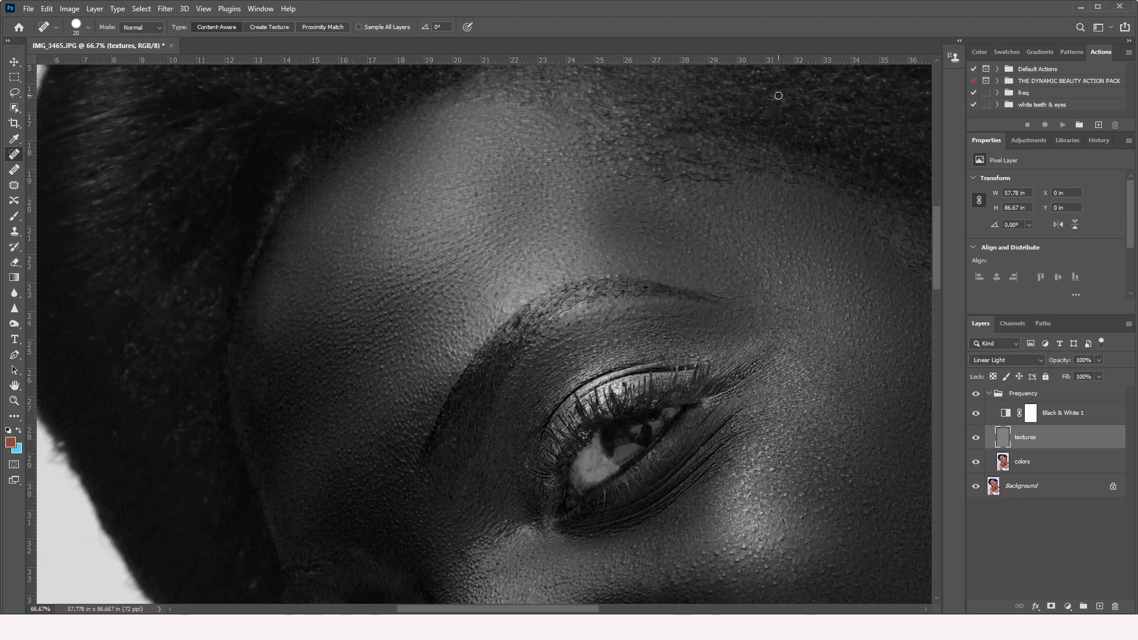
scroll(685, 142, down, 2)
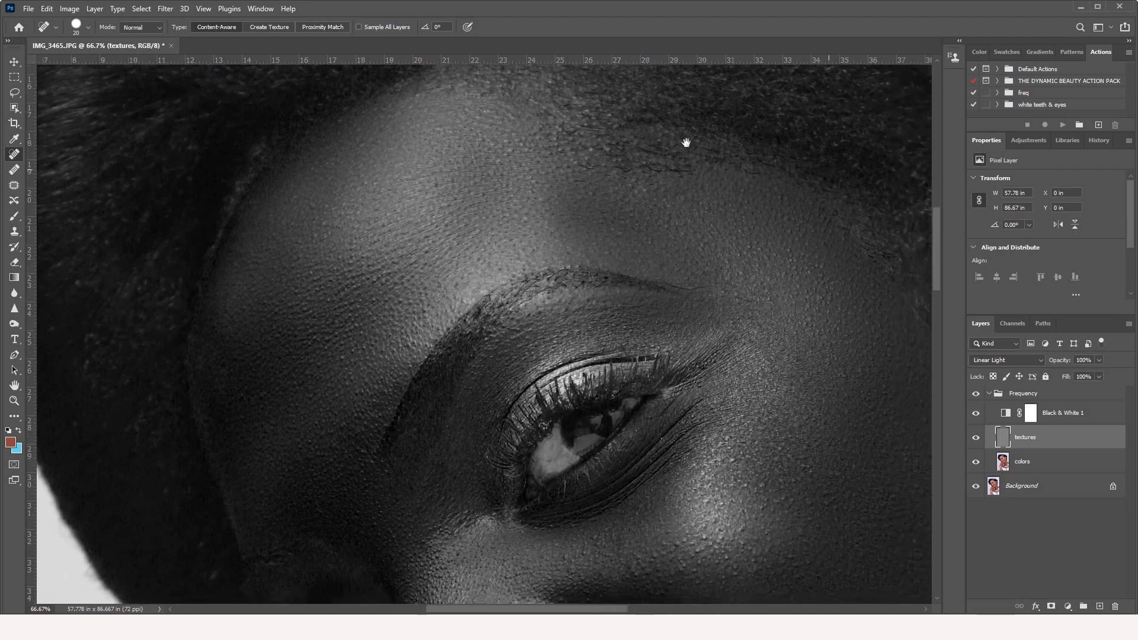
scroll(678, 172, right, 7)
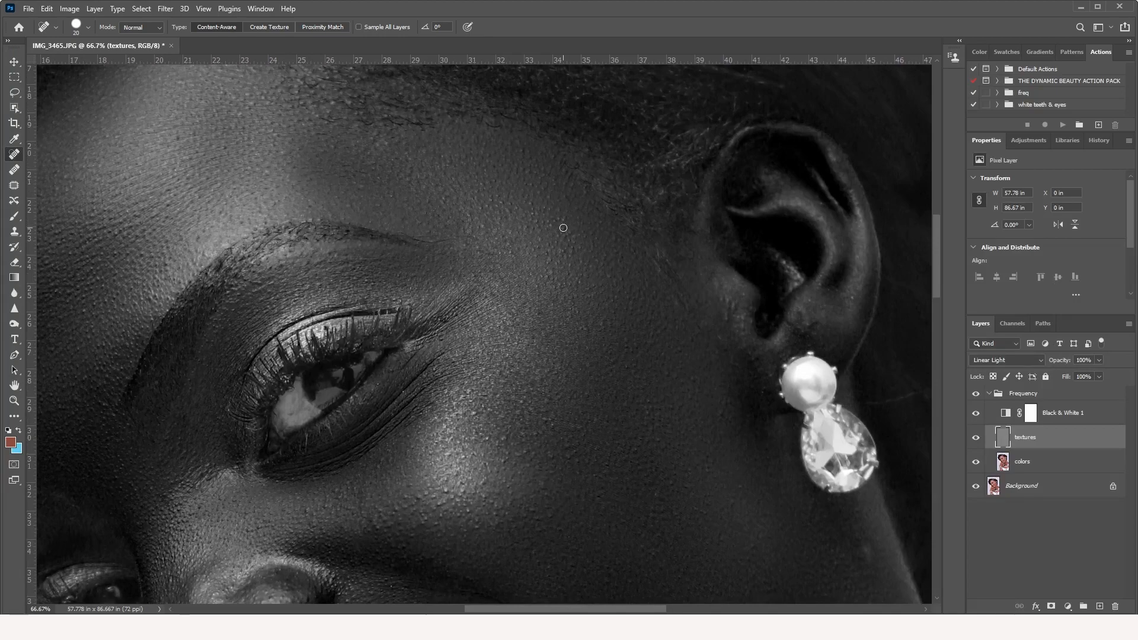
Set the Spot Healing Brush size to 36 px and heal the spots on the neck below the earring.
scroll(640, 266, down, 5)
scroll(640, 266, right, 4)
right_click(717, 366)
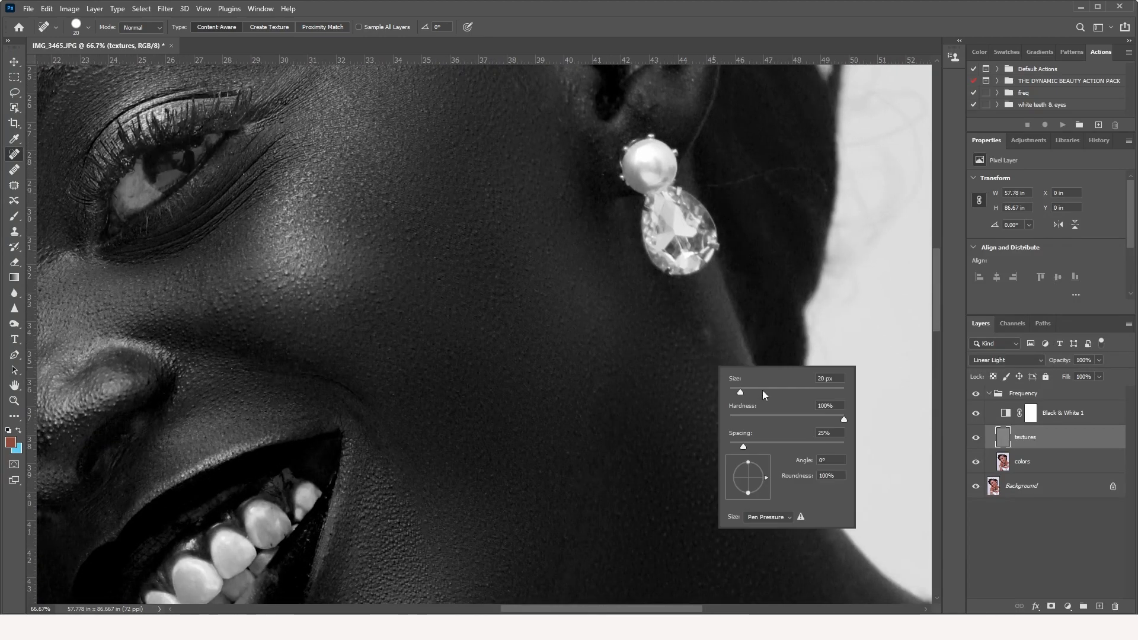
drag(751, 392, 749, 393)
drag(702, 334, 711, 347)
click(710, 328)
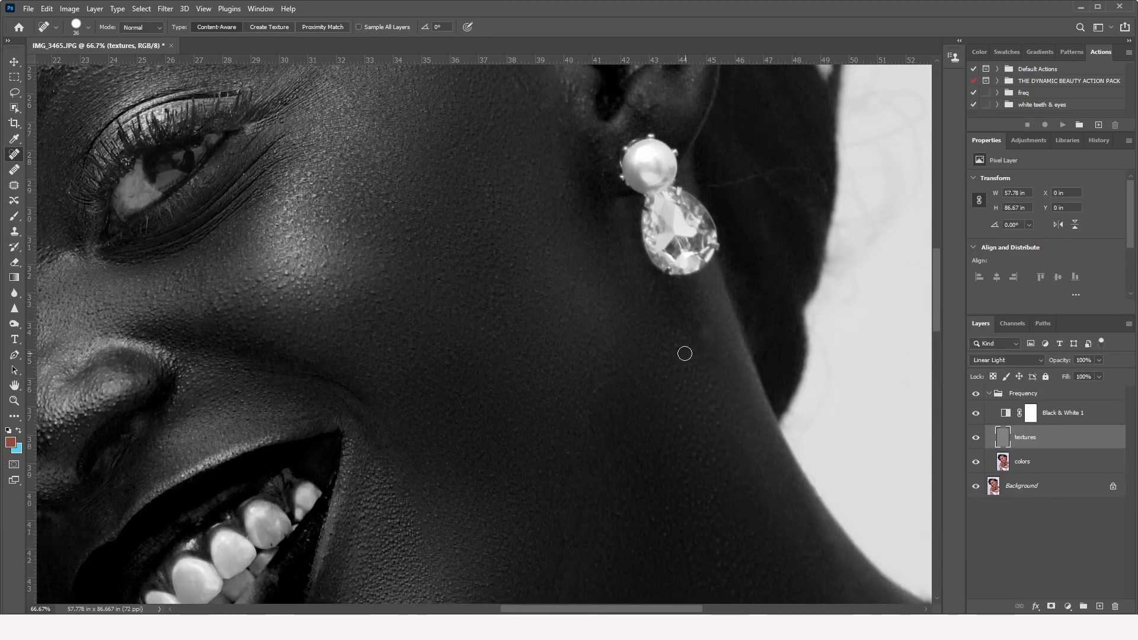
click(679, 343)
click(717, 421)
click(693, 447)
Heal the small bumps on the skin beside the lower lip and chin.
drag(709, 464, 701, 360)
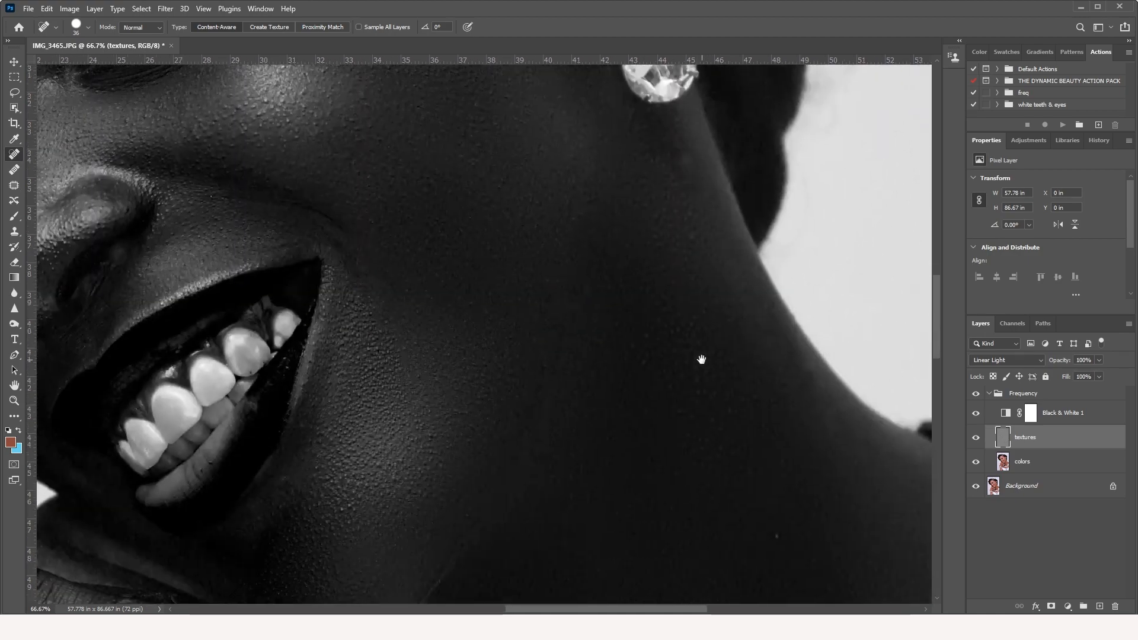
drag(689, 458, 675, 346)
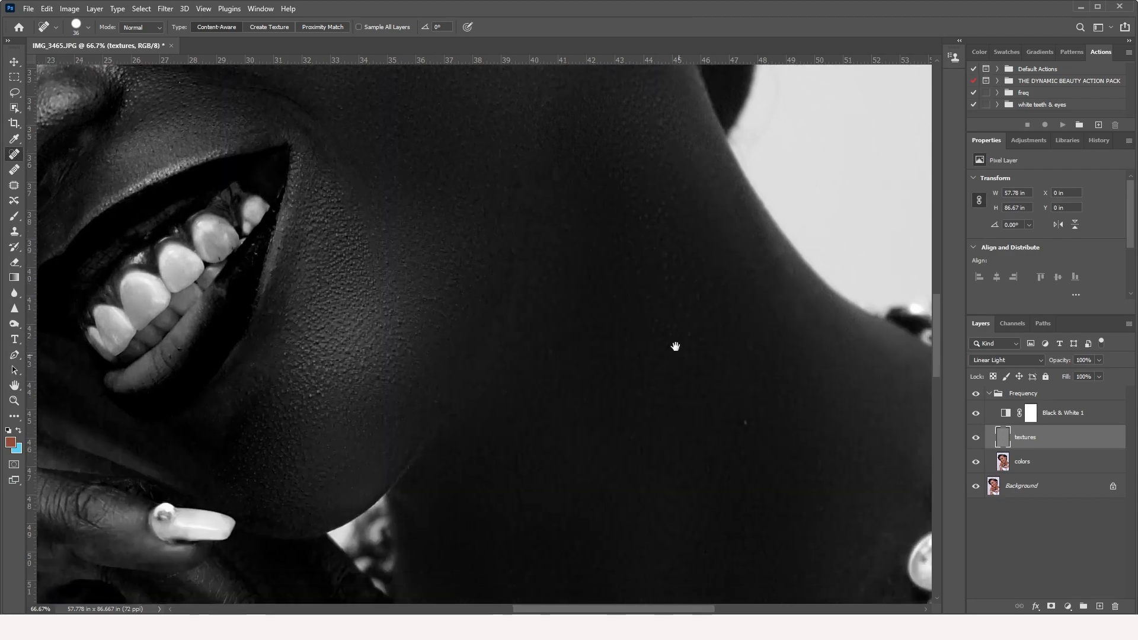
click(311, 397)
click(308, 384)
Heal the spots on the cheek just in front of the ear and earring.
mouse_move(463, 240)
mouse_down()
mouse_move(464, 388)
mouse_move(495, 292)
mouse_up()
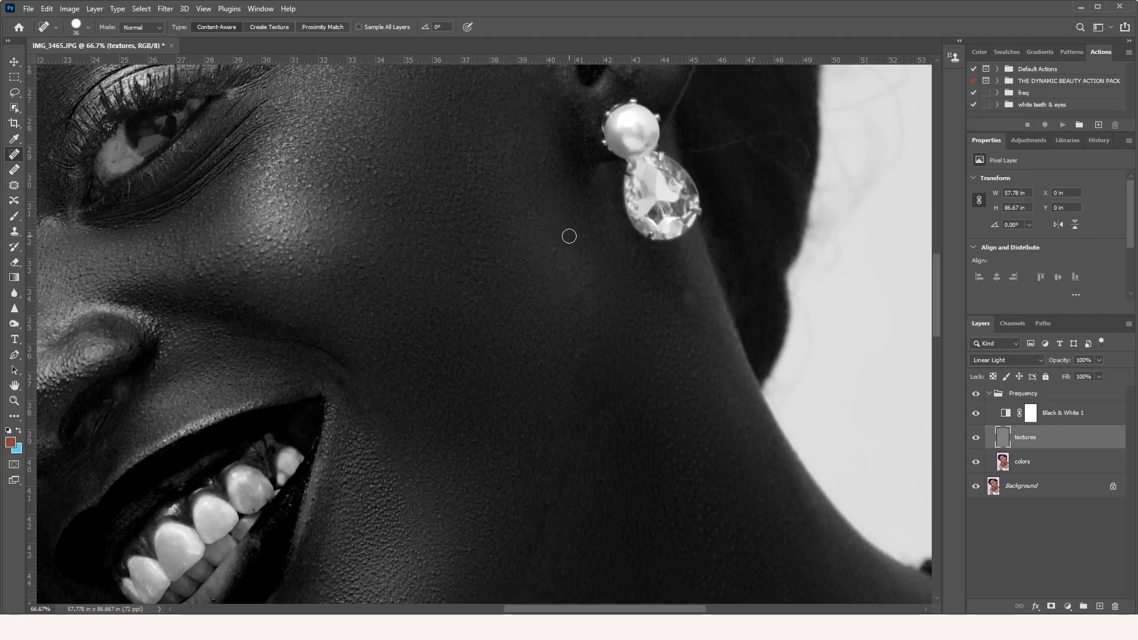
drag(563, 195, 573, 298)
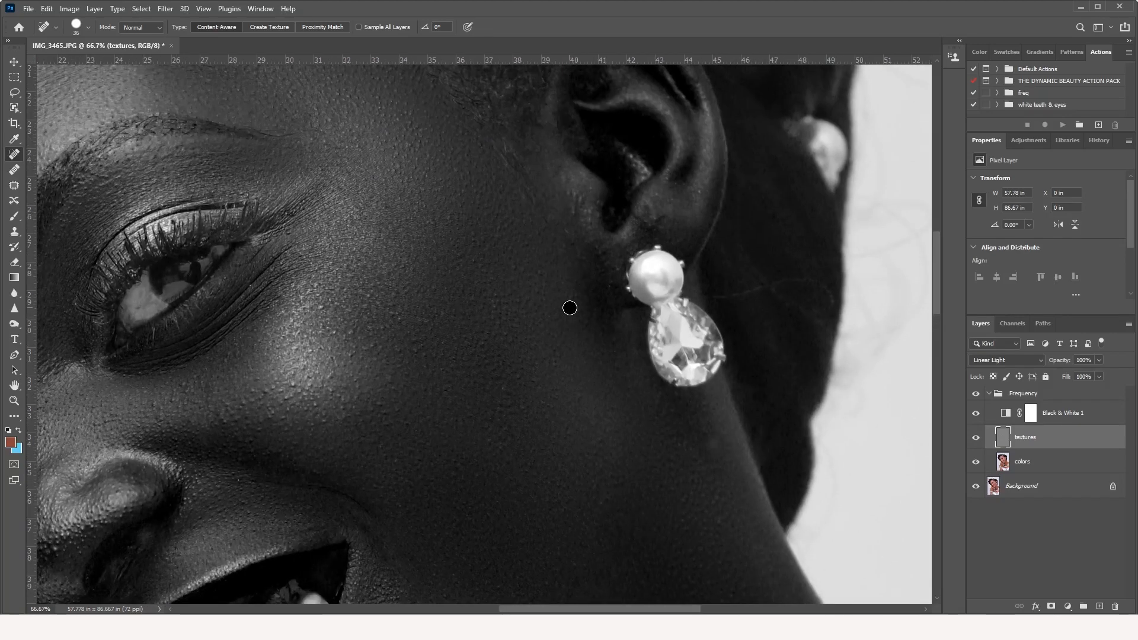
click(567, 286)
click(544, 219)
click(563, 234)
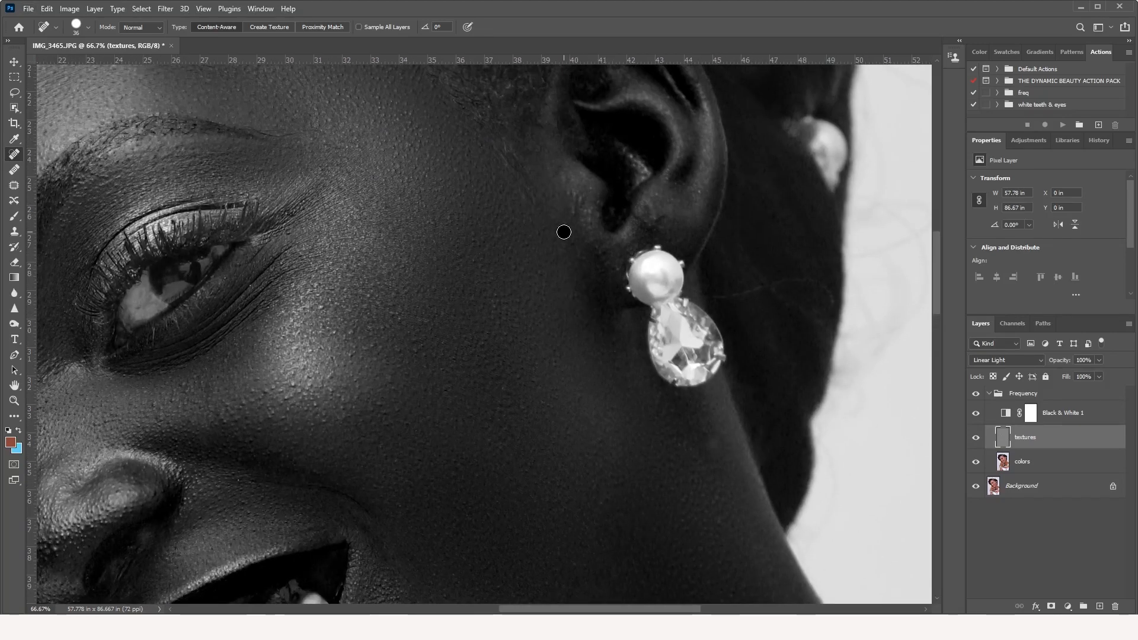
Heal the blemishes on the nose bridge and the side of the nose.
drag(450, 355, 484, 266)
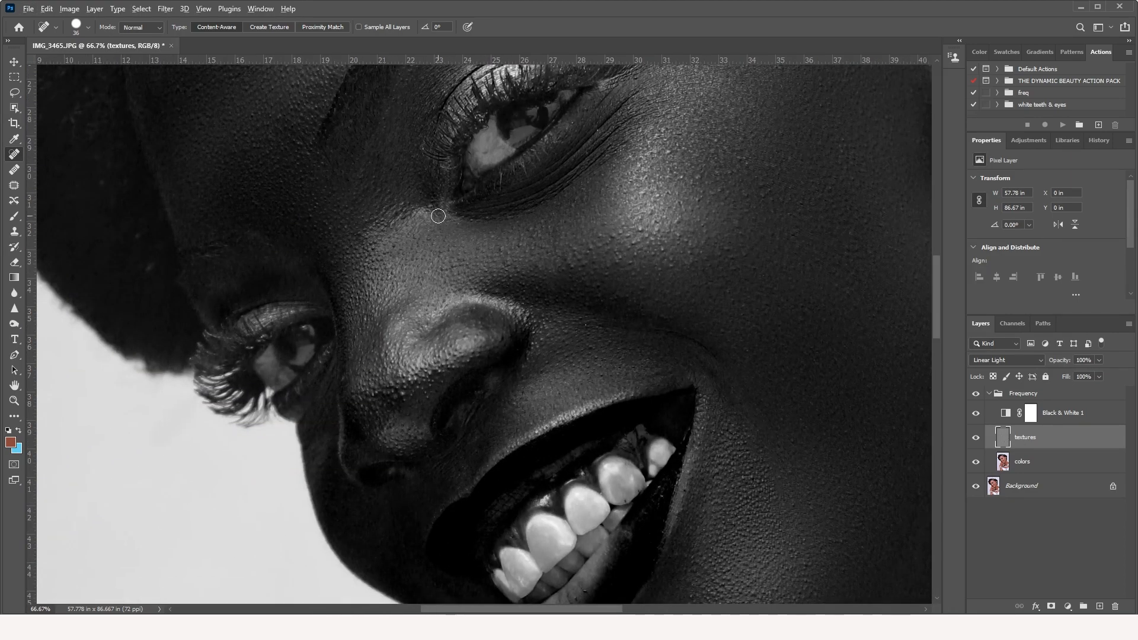
click(395, 245)
click(411, 404)
click(404, 395)
Set the Spot Healing Brush size to 14 px and heal the small spots between the nose and the smile line.
drag(703, 369, 623, 371)
drag(657, 279, 586, 291)
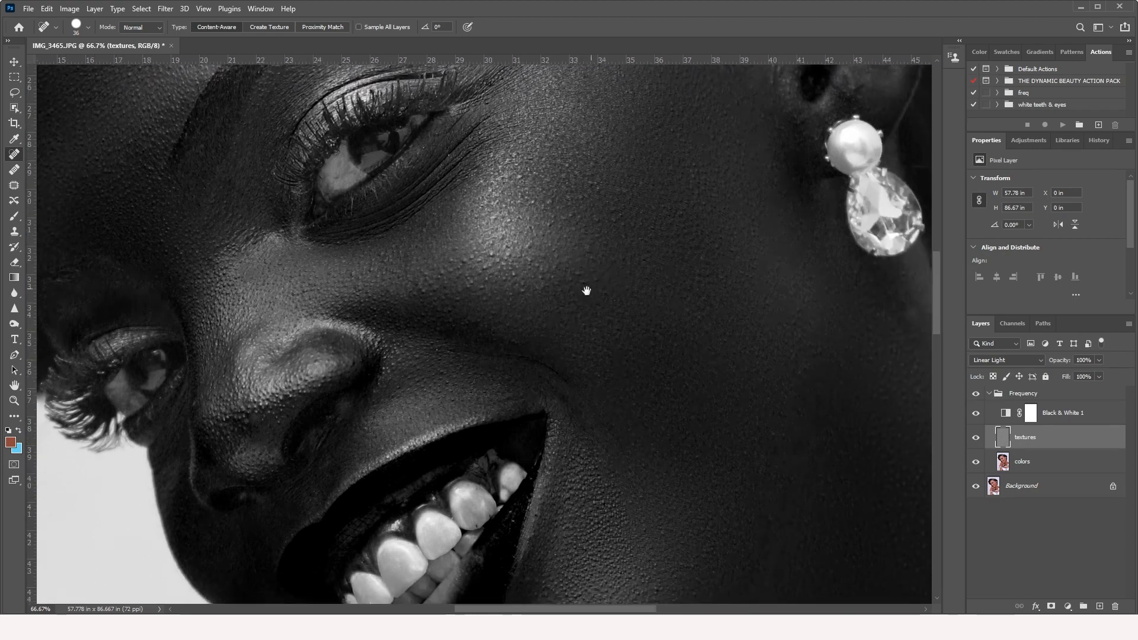
right_click(520, 325)
click(544, 342)
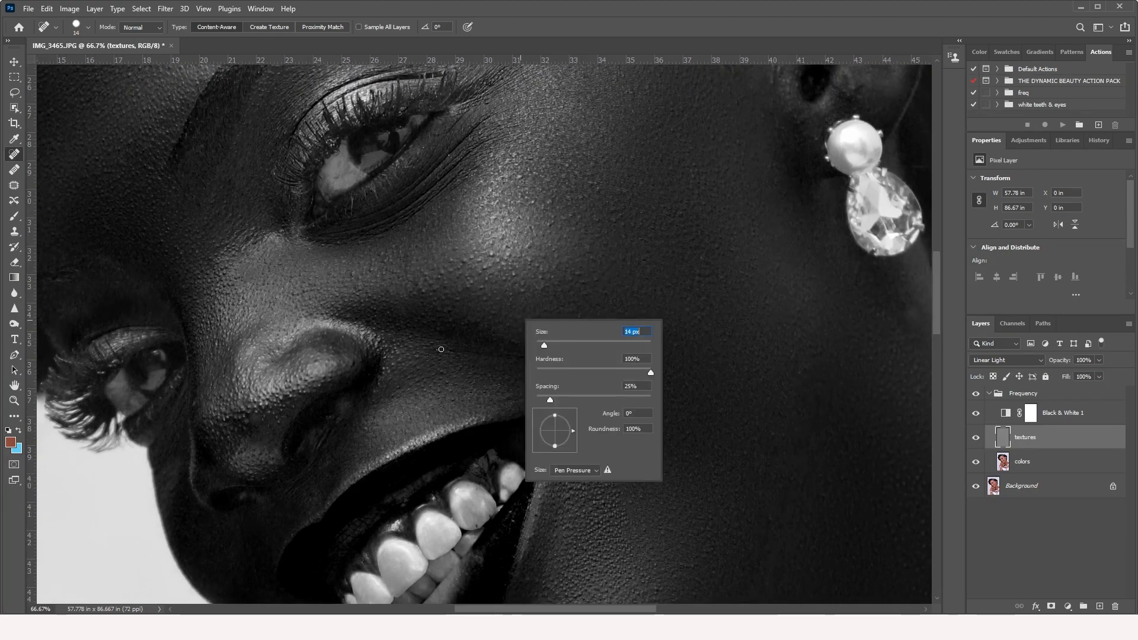
click(436, 351)
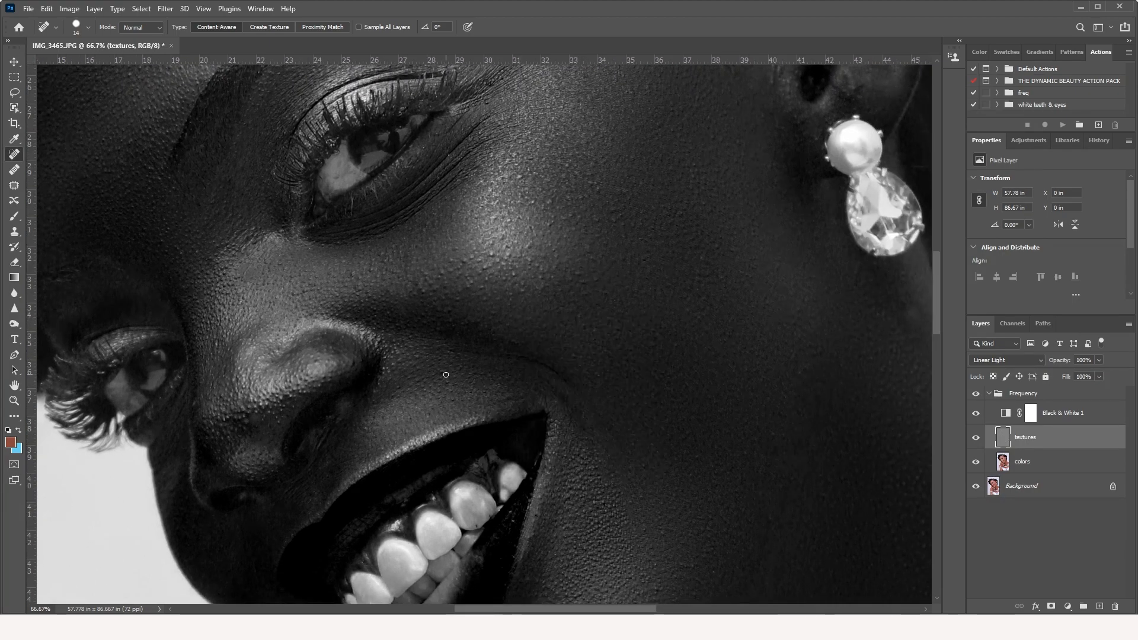
drag(440, 370, 445, 374)
Hide the Black & White adjustment layer to view the whole retouched face in color, and select that layer.
drag(681, 210, 681, 265)
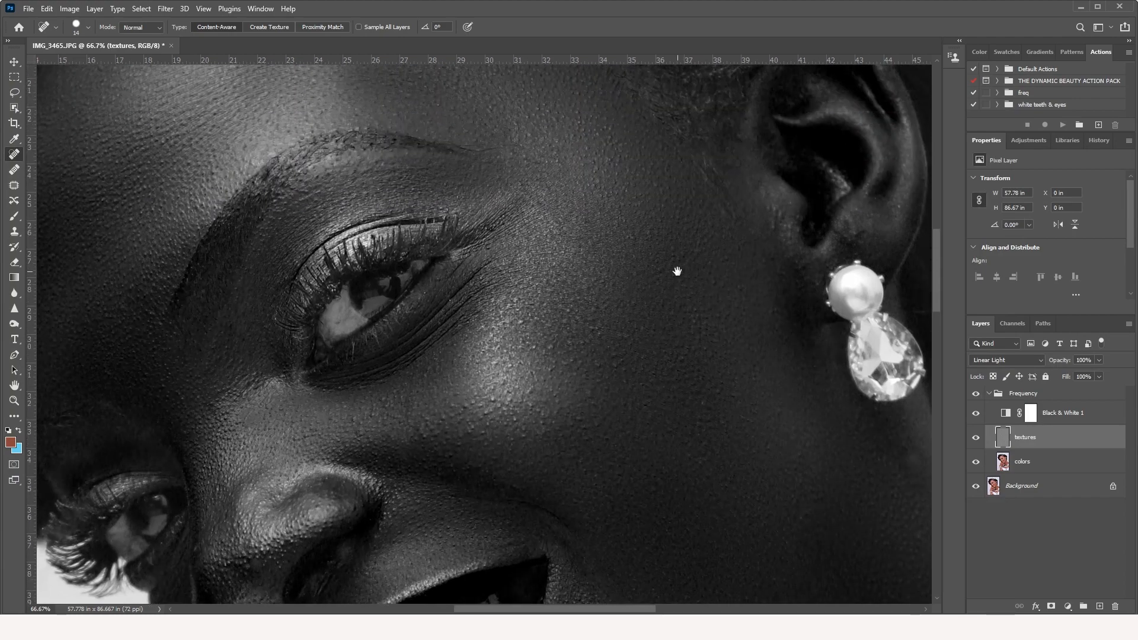
drag(445, 223, 491, 310)
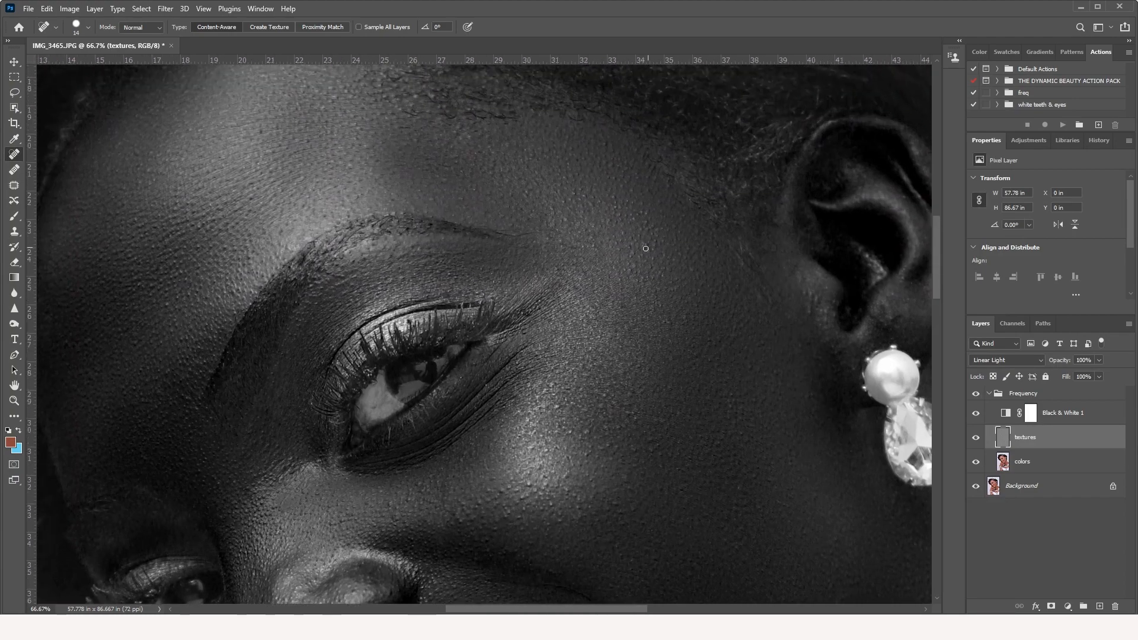
key(alt+space)
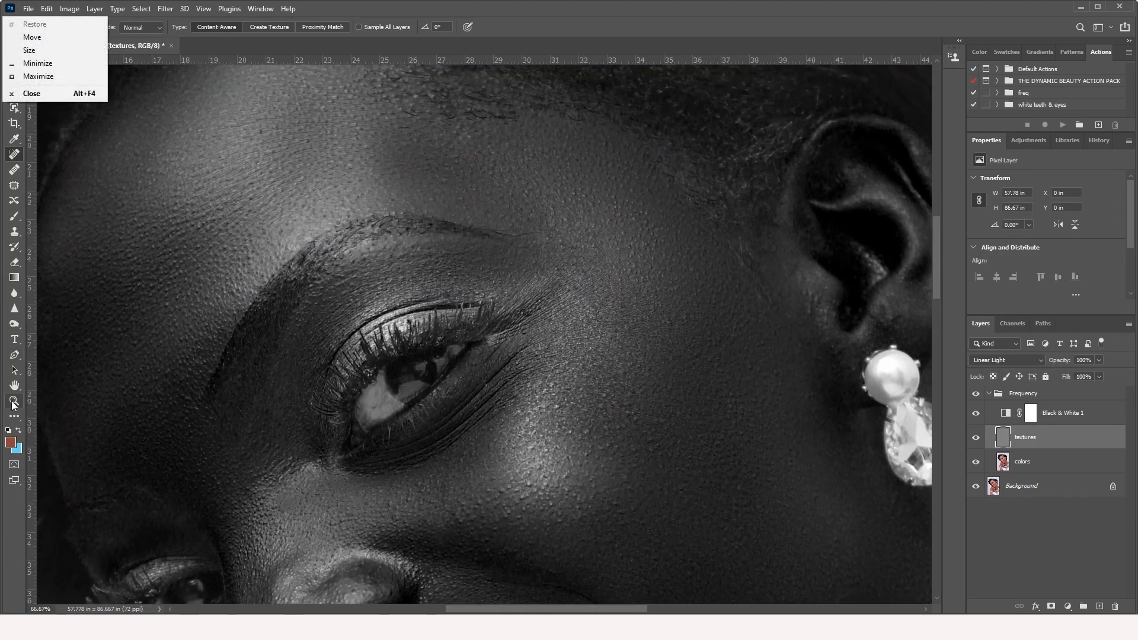
click(14, 401)
alt+click(526, 240)
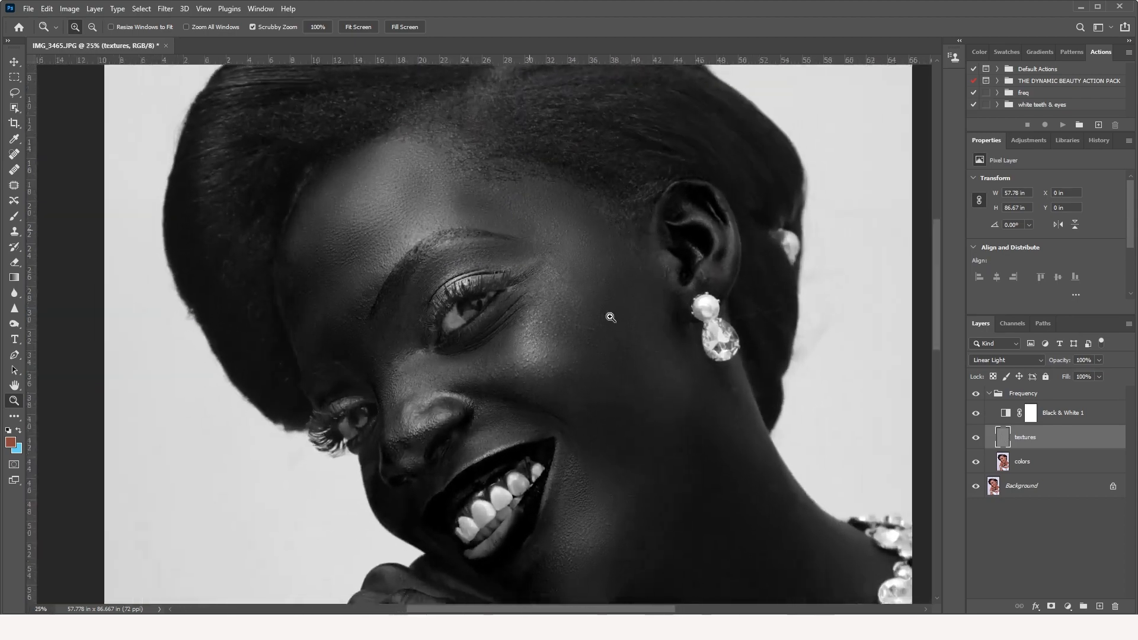
drag(612, 299, 613, 207)
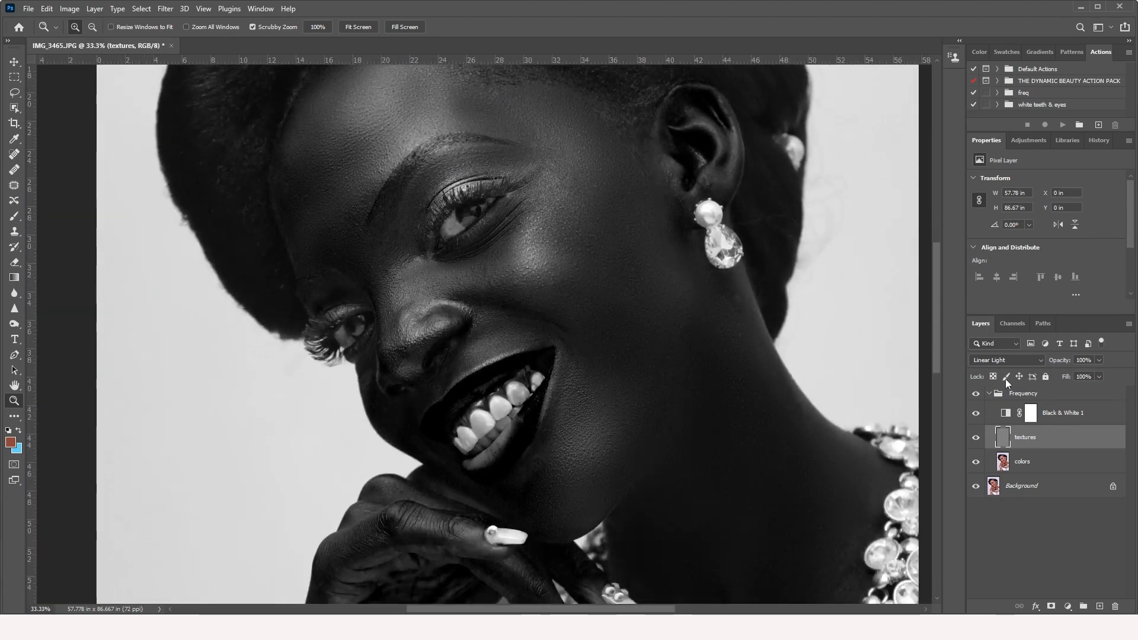
click(976, 414)
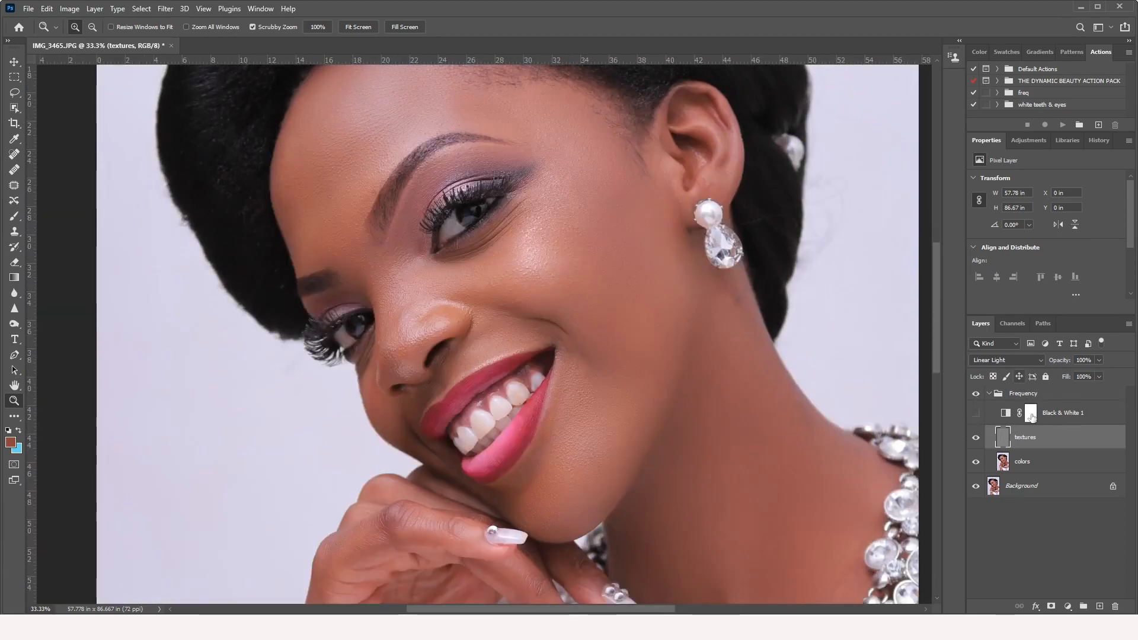
click(1082, 419)
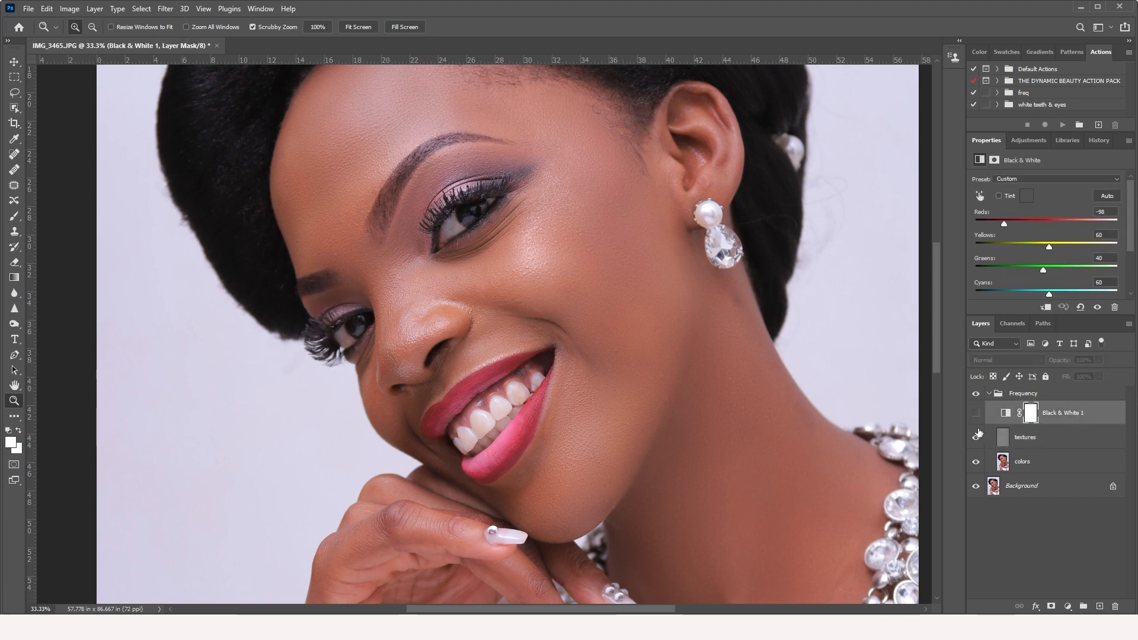
Show the Black & White adjustment layer again and select the textures layer for spot healing around the inner eye corner.
click(975, 413)
click(448, 251)
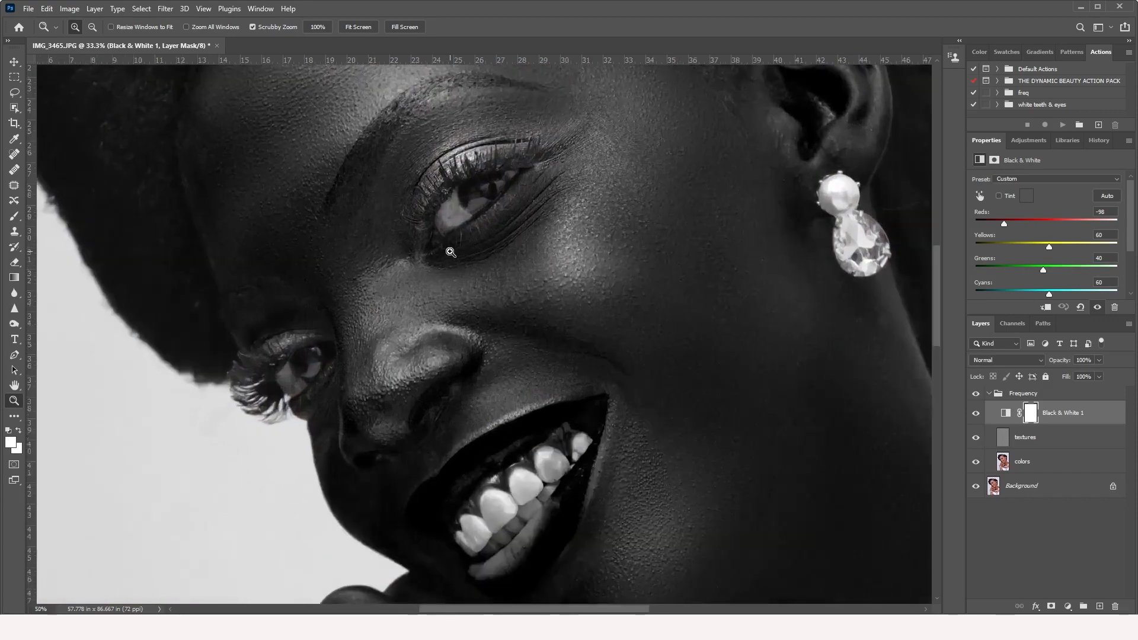
click(450, 252)
click(449, 252)
click(450, 252)
click(450, 251)
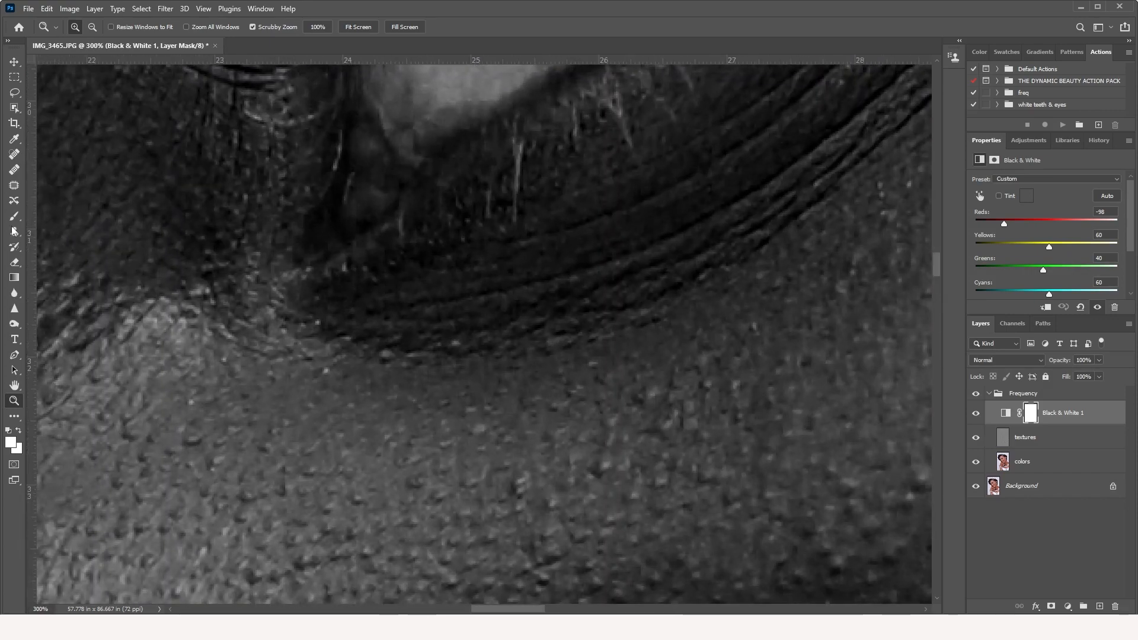
click(14, 154)
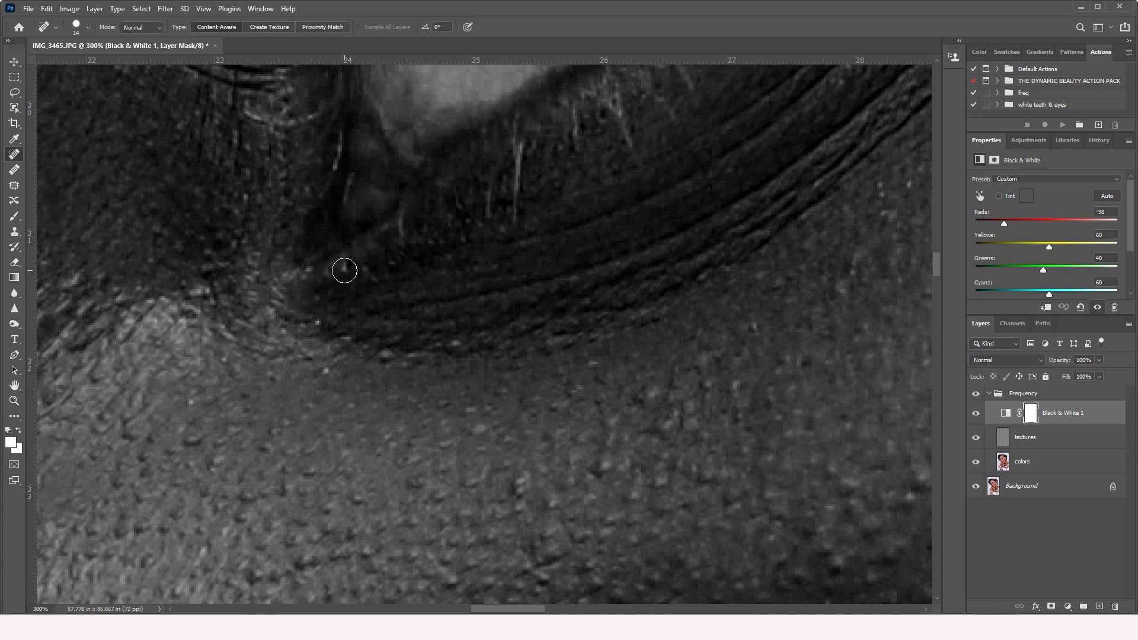
click(1012, 438)
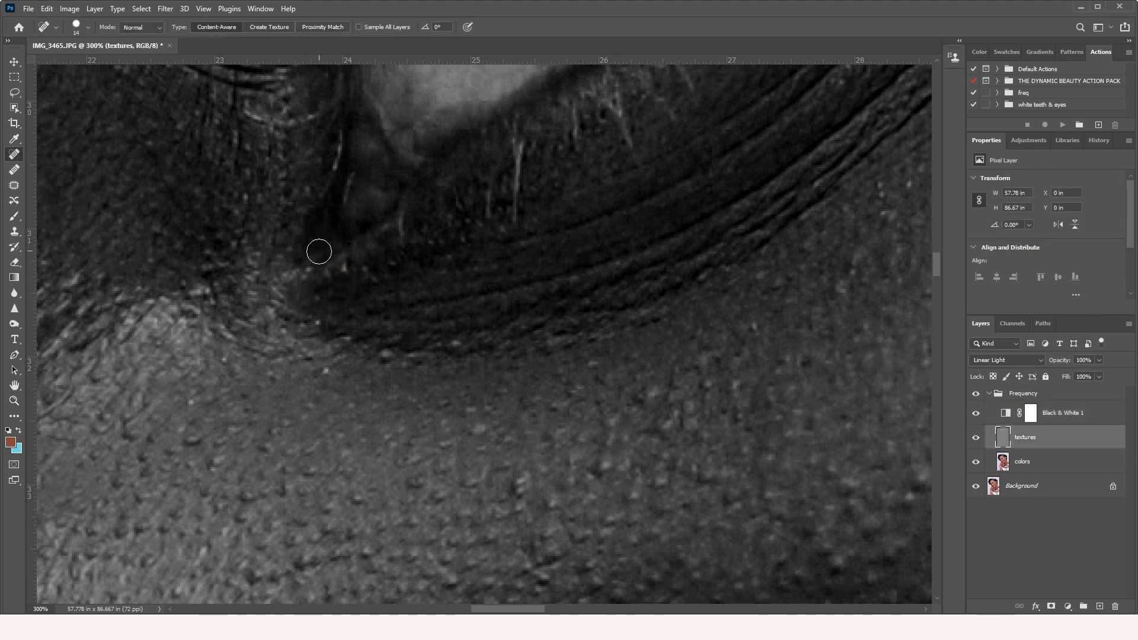
Heal the rough texture and small spots at the inner eye corner and on the skin just below the eye.
mouse_move(319, 251)
mouse_down()
mouse_move(342, 271)
mouse_move(328, 322)
mouse_move(285, 337)
mouse_up()
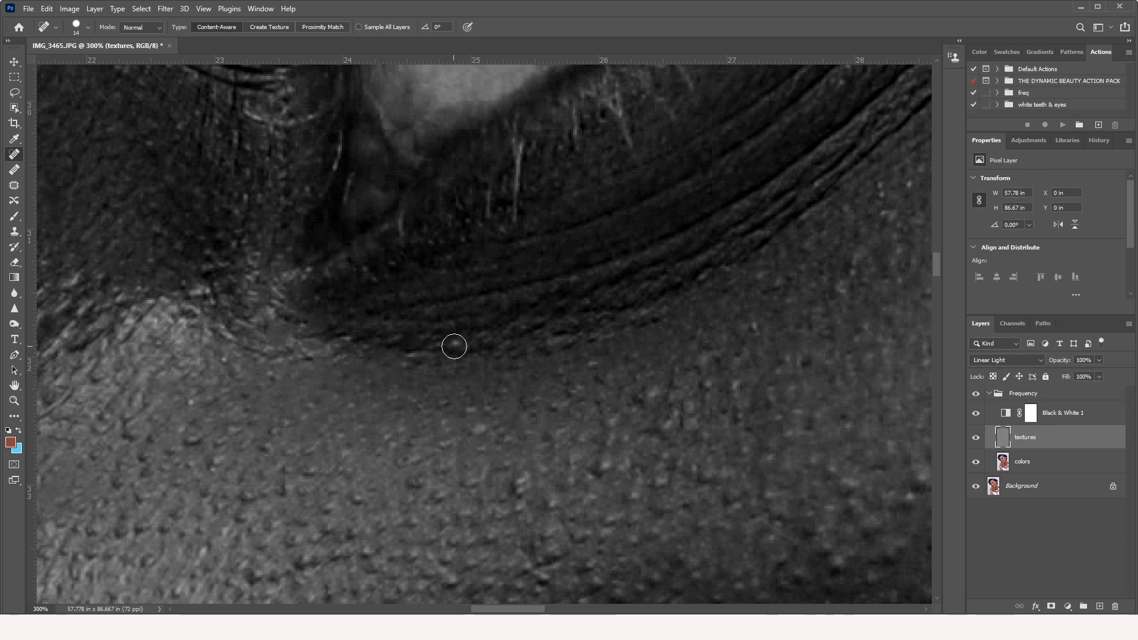
click(455, 345)
click(188, 437)
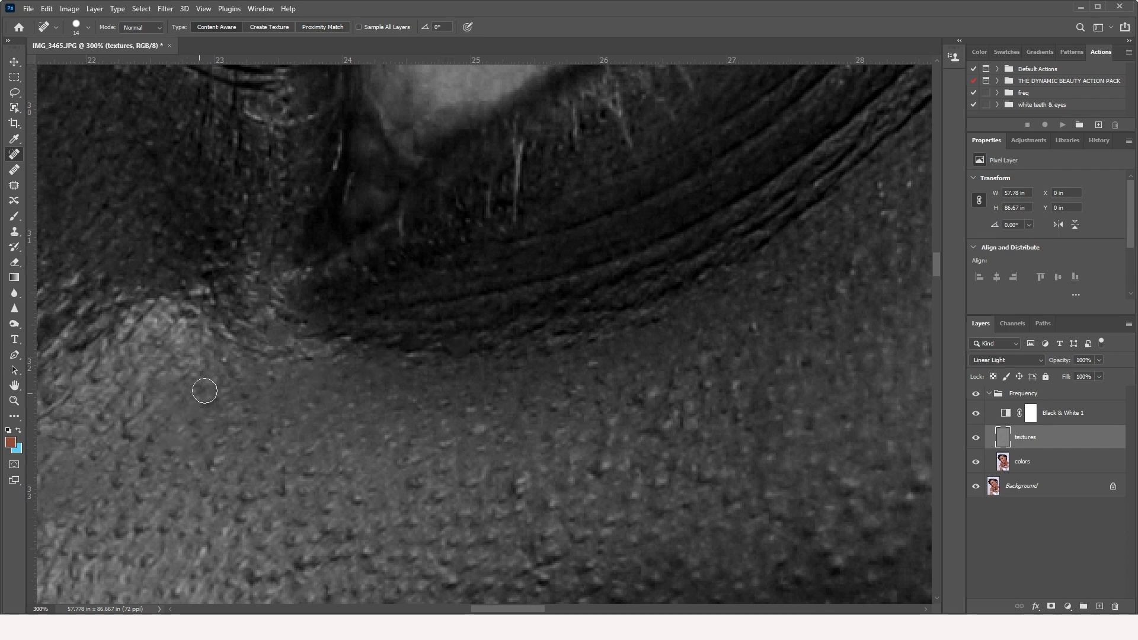
click(237, 362)
click(527, 483)
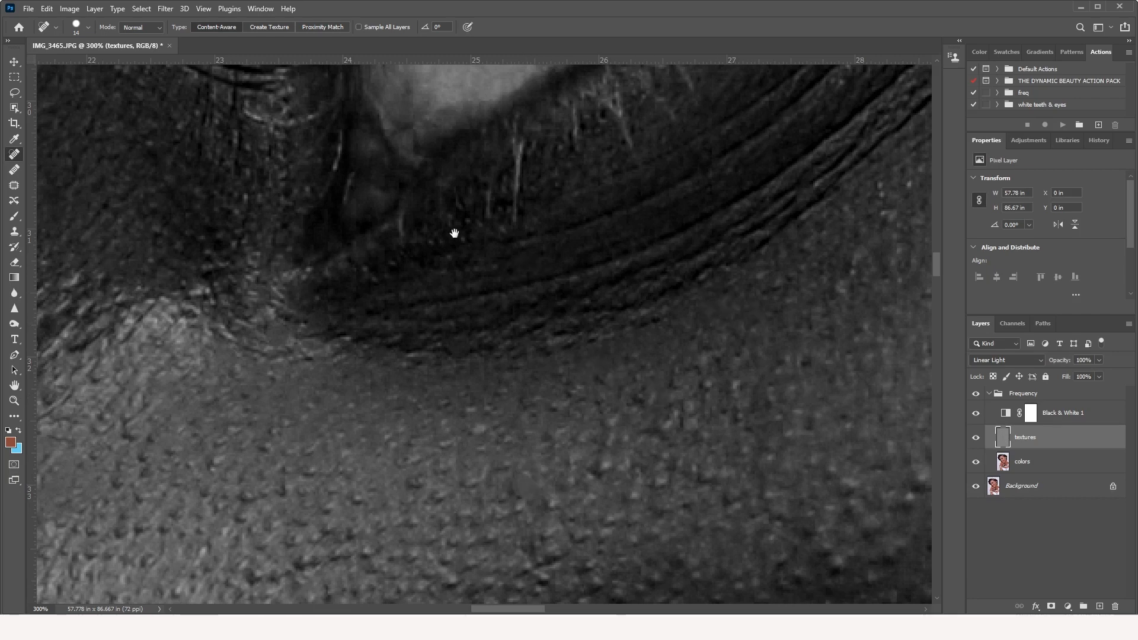
Heal the spots beside the tear duct and the dark mark on the white of the eye.
drag(454, 233, 514, 340)
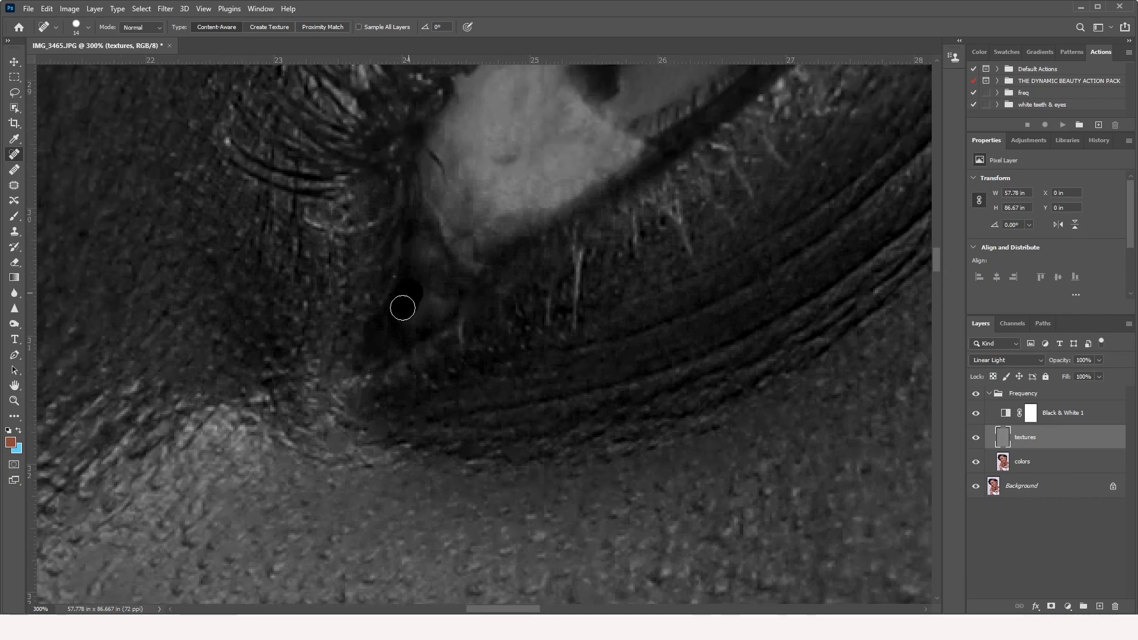
click(457, 350)
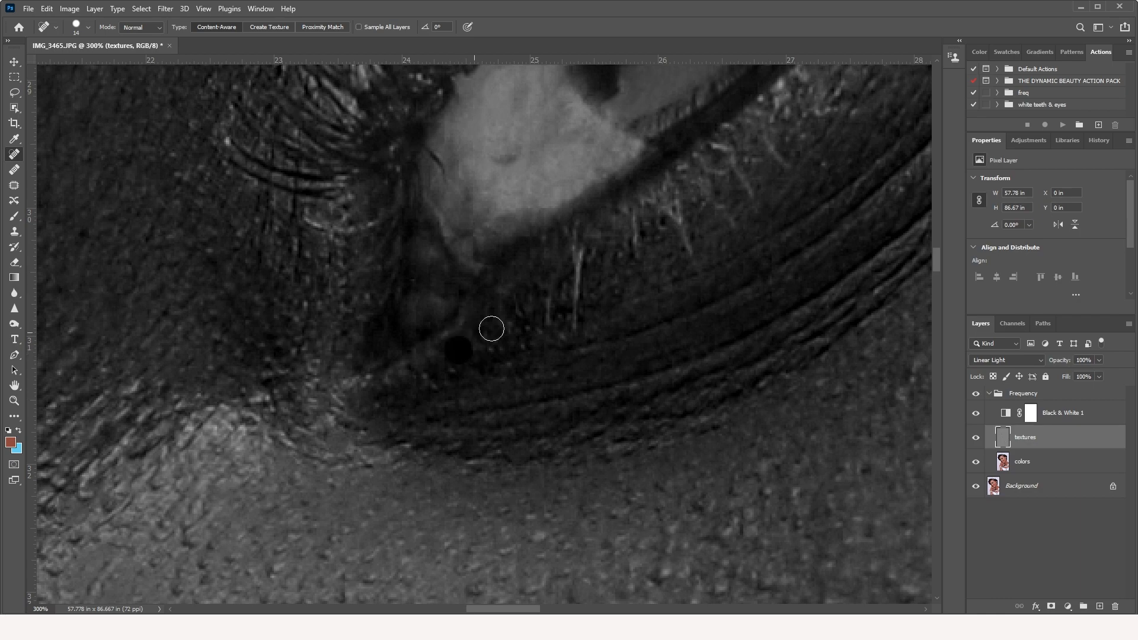
scroll(554, 312, up, 5)
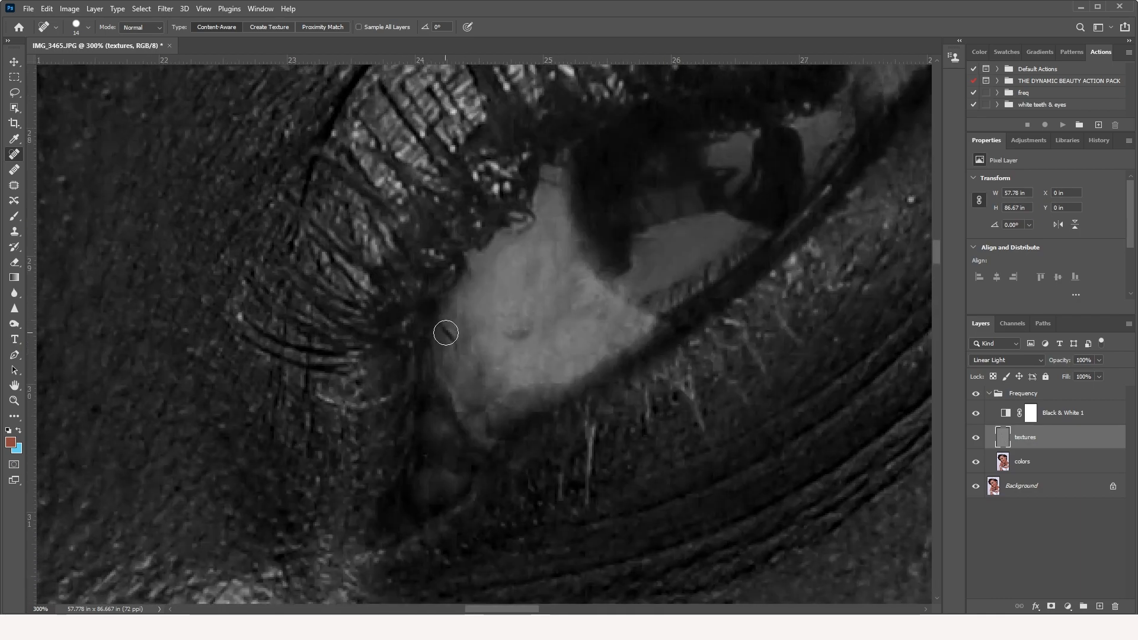
click(512, 334)
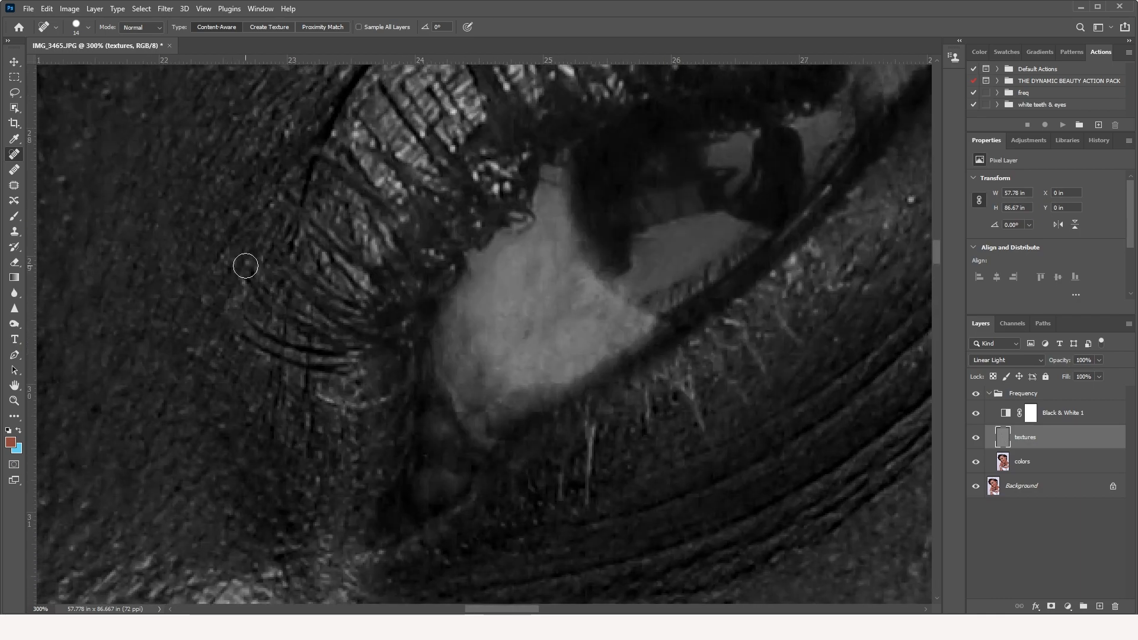
Heal the bright specks on the skin under the outer half of the eye.
drag(836, 116, 553, 328)
click(524, 316)
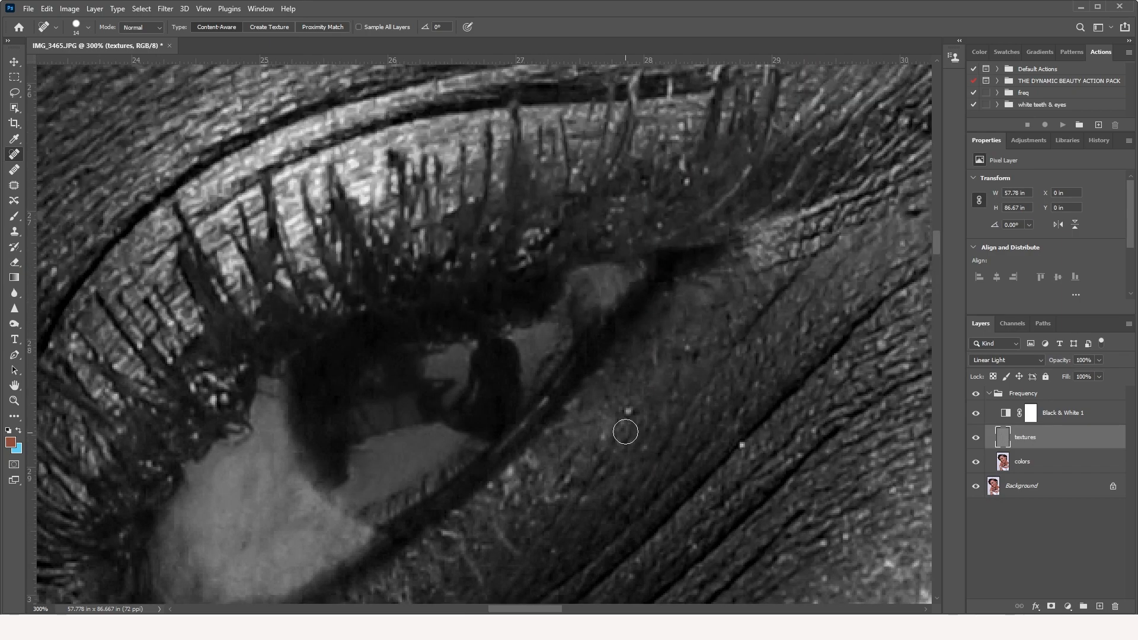
click(627, 411)
click(681, 348)
click(702, 350)
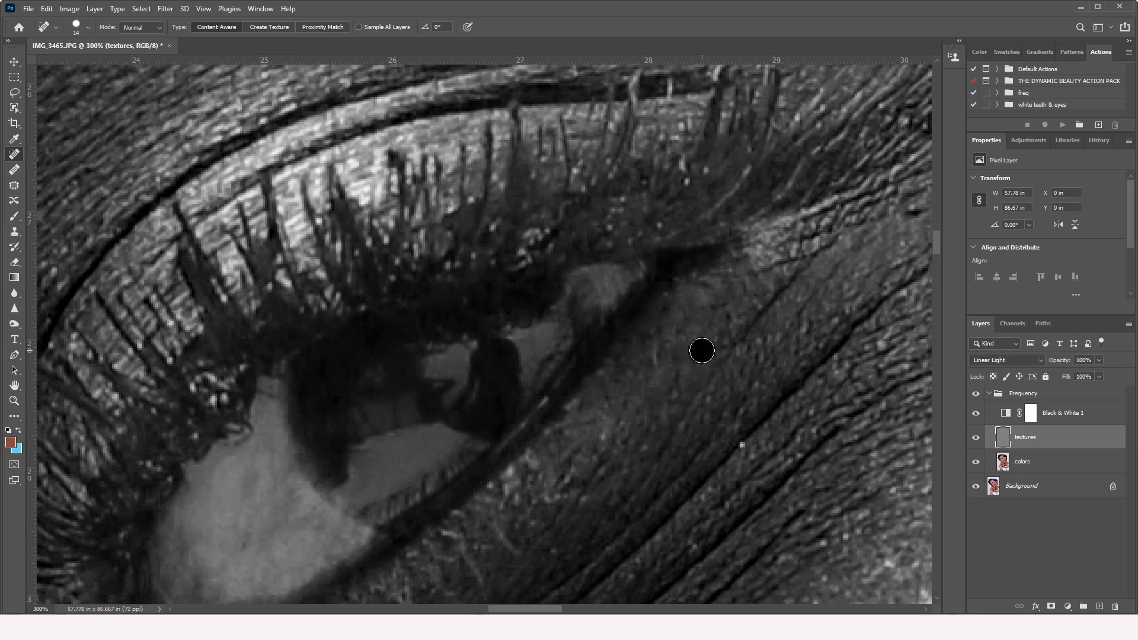
click(740, 445)
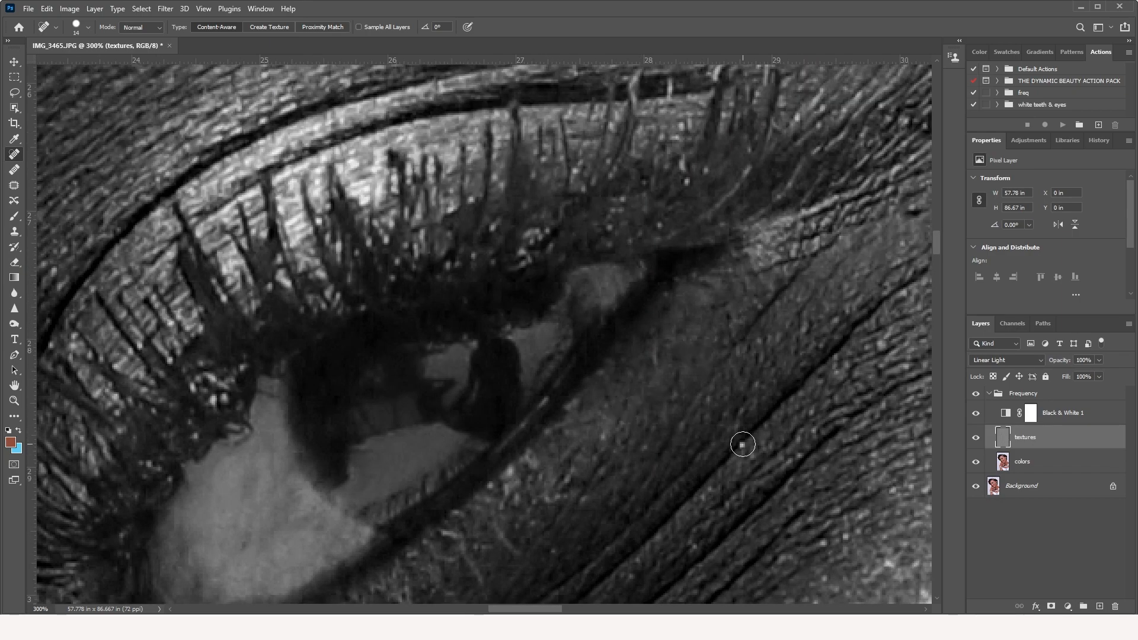
Hide the Black & White adjustment layer and examine the face and the whole portrait in color.
click(15, 401)
alt+click(578, 367)
alt+click(578, 367)
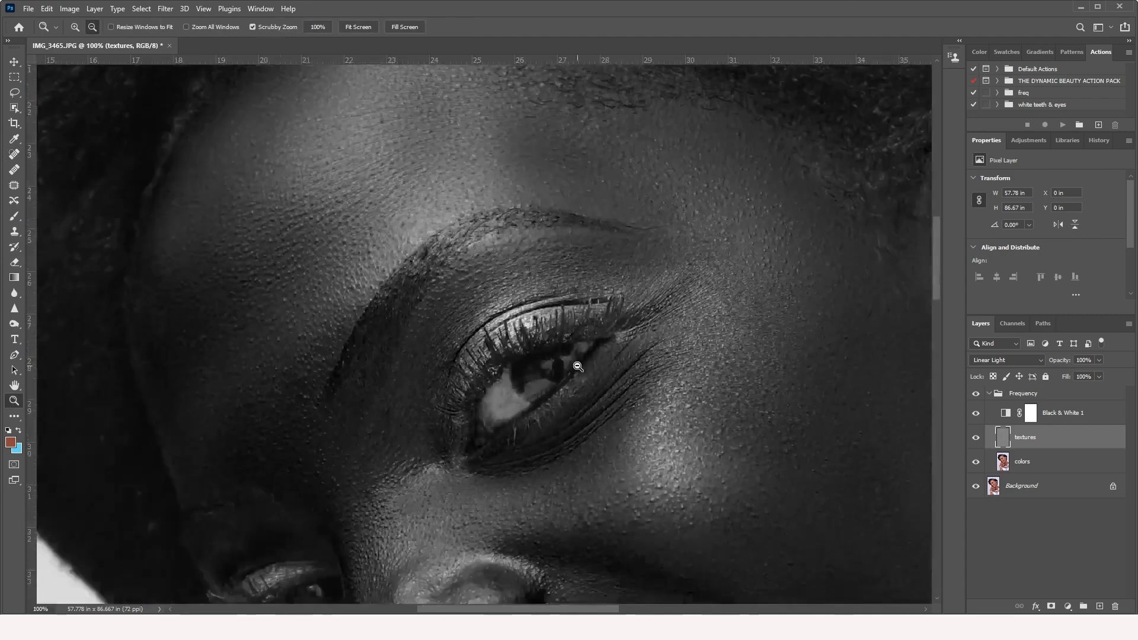
alt+click(578, 367)
alt+click(578, 367)
alt+click(578, 366)
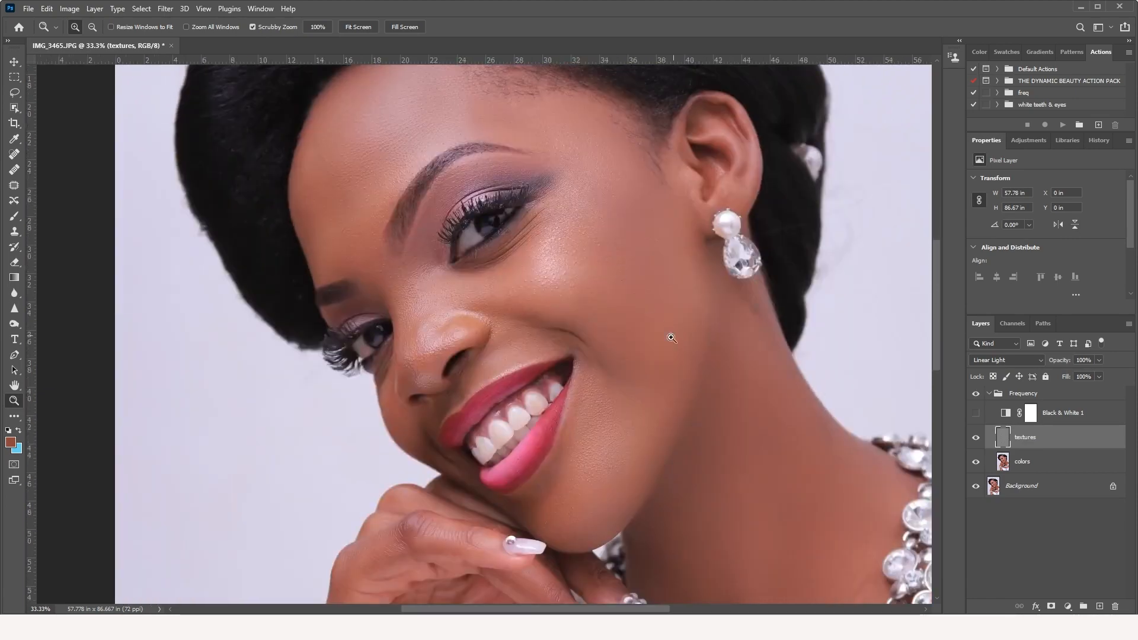
alt+click(584, 311)
alt+click(584, 311)
alt+click(584, 311)
key(alt+space)
click(801, 289)
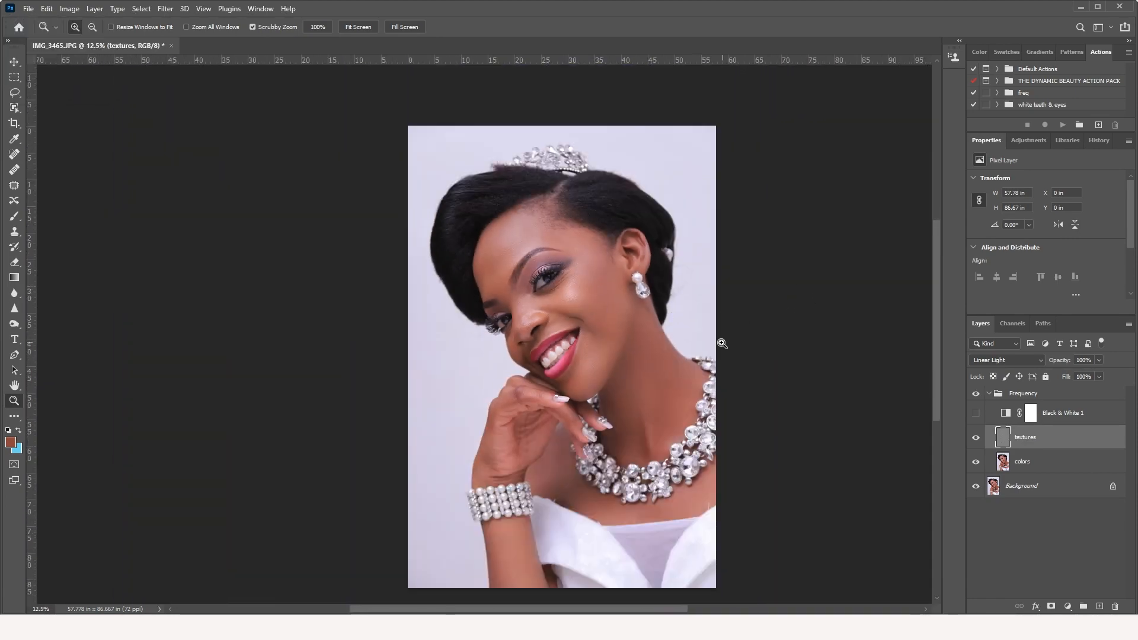
click(589, 262)
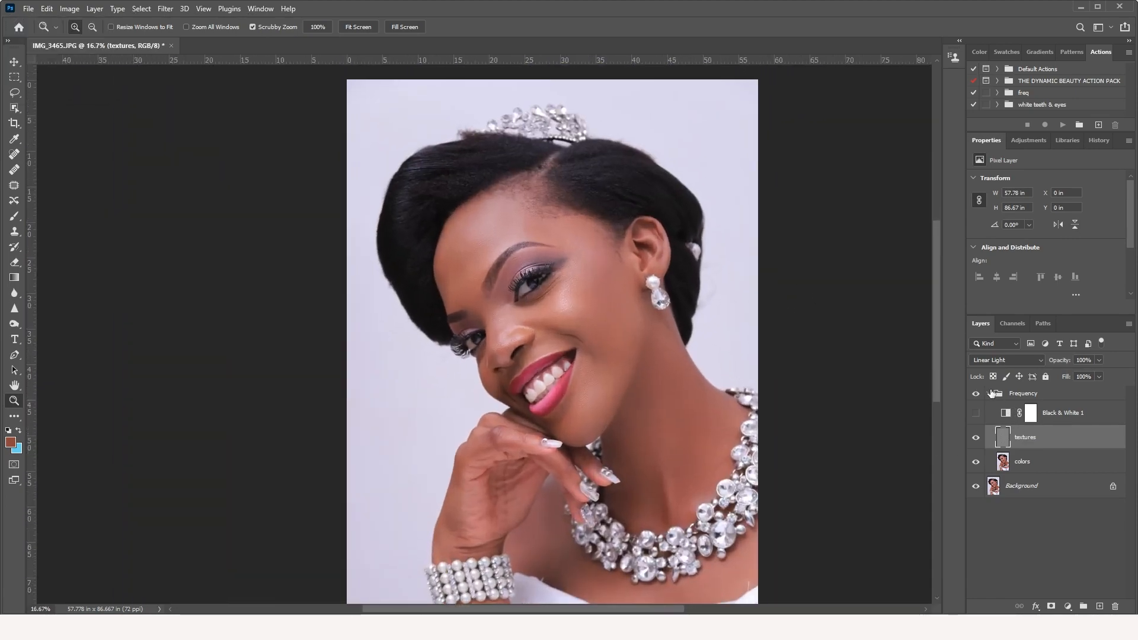
Delete the Black & White adjustment layer and collapse the Frequency group.
click(1088, 420)
drag(1088, 423, 1116, 604)
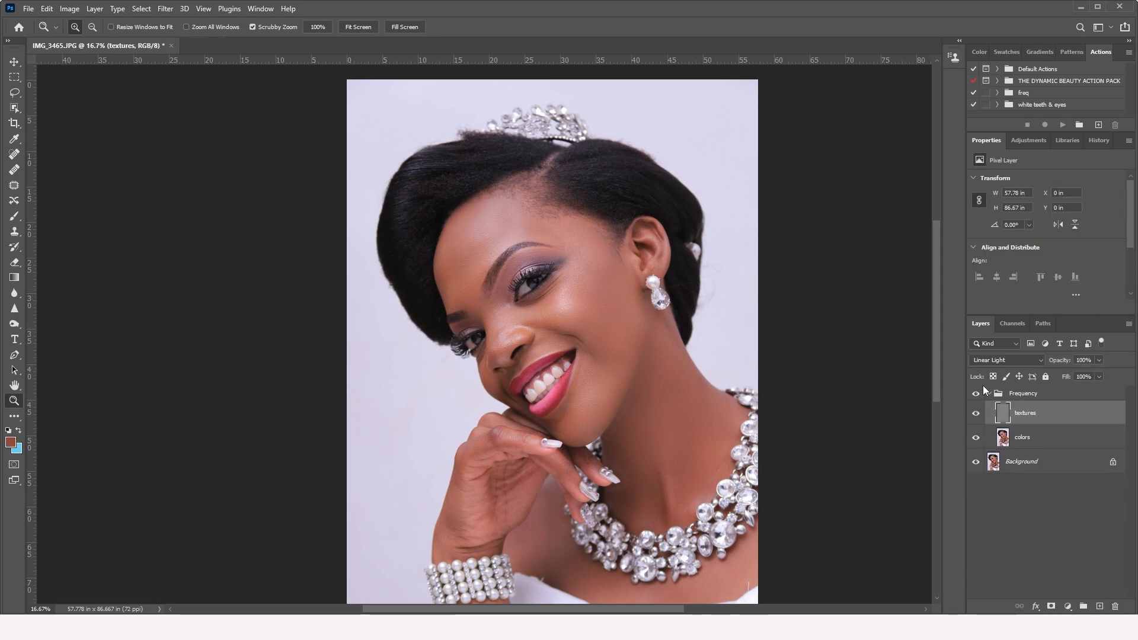
click(989, 394)
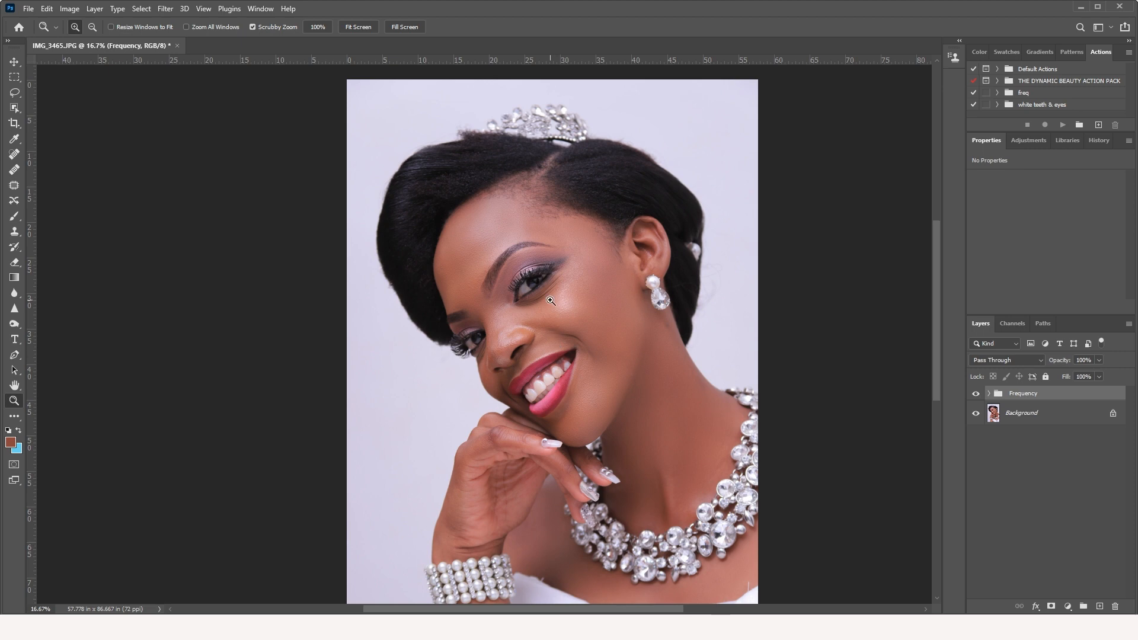
Compare the face before and after retouching by toggling the Frequency group's visibility, leaving the group shown.
drag(551, 301, 672, 298)
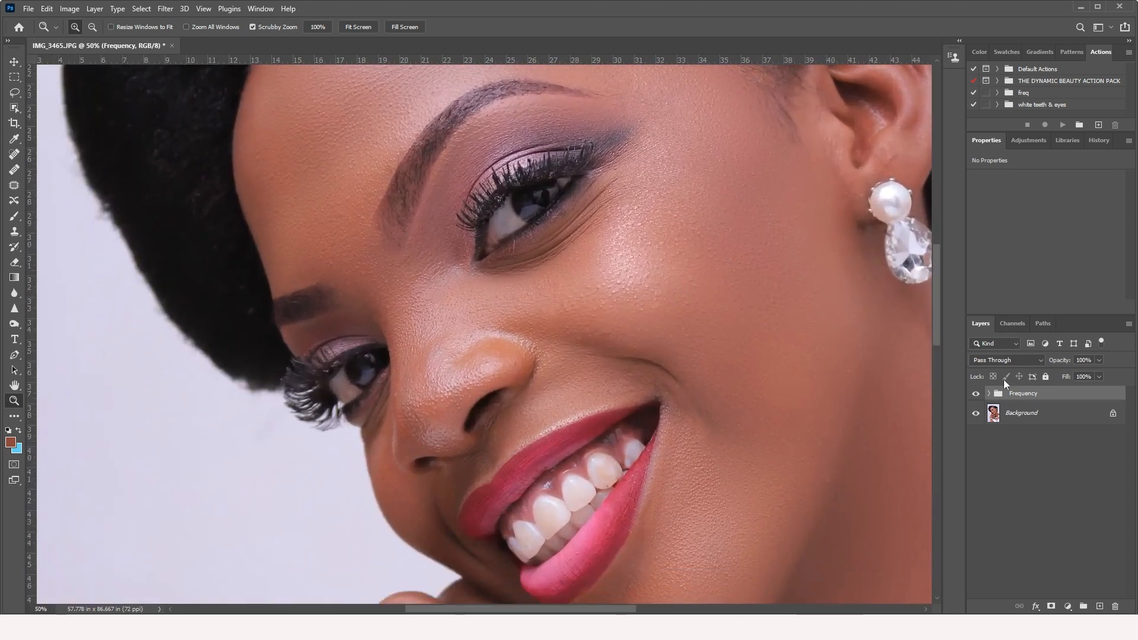
click(975, 394)
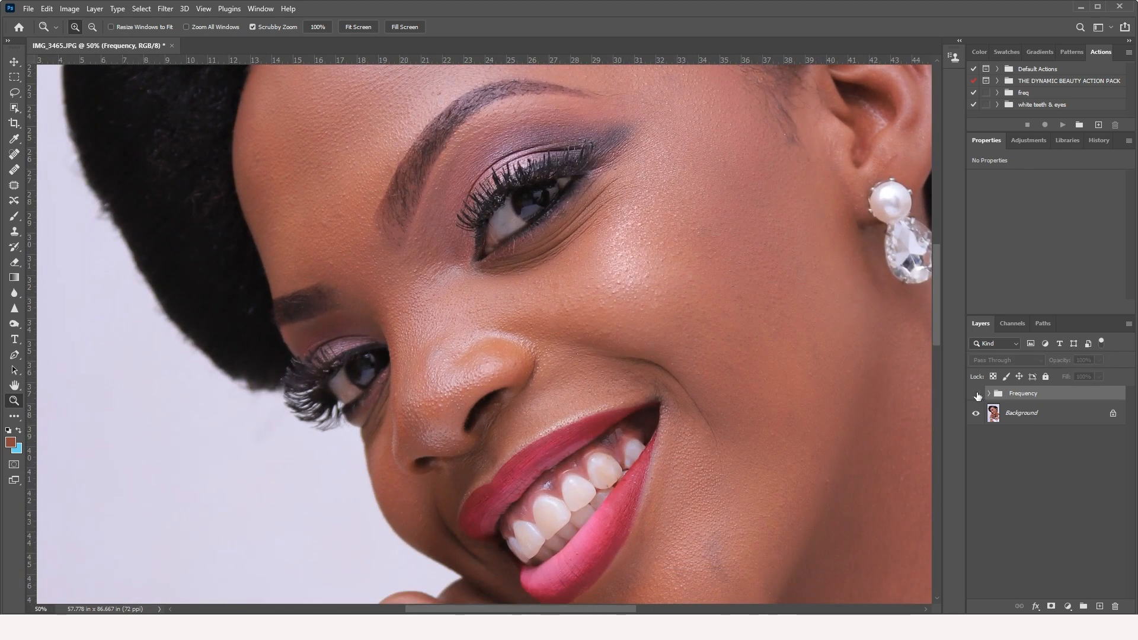
click(977, 394)
click(976, 394)
click(976, 394)
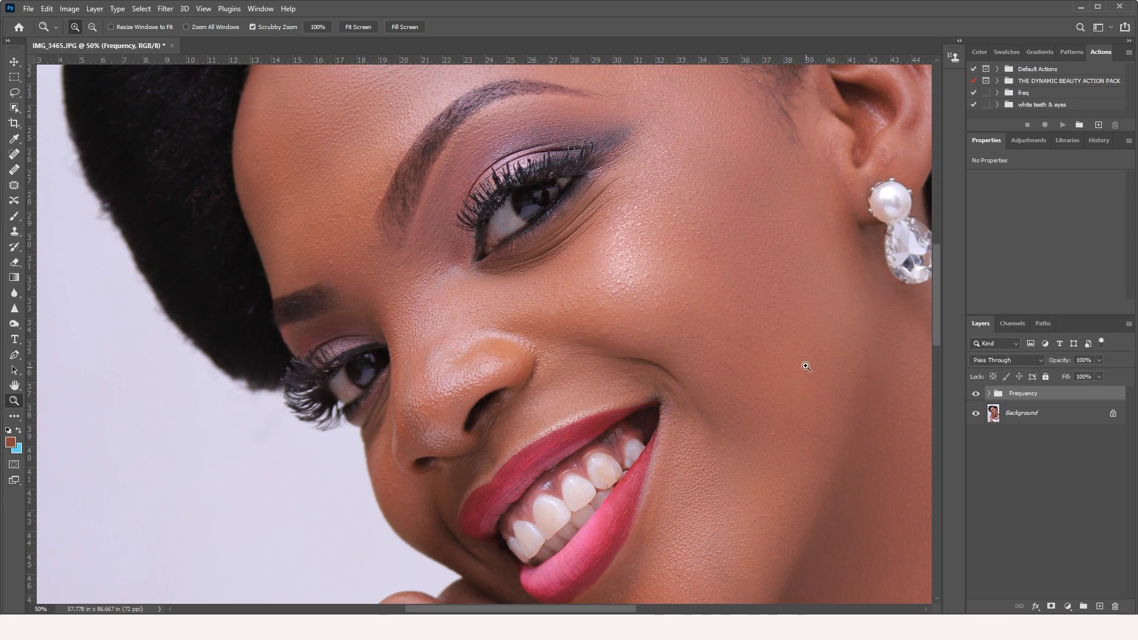